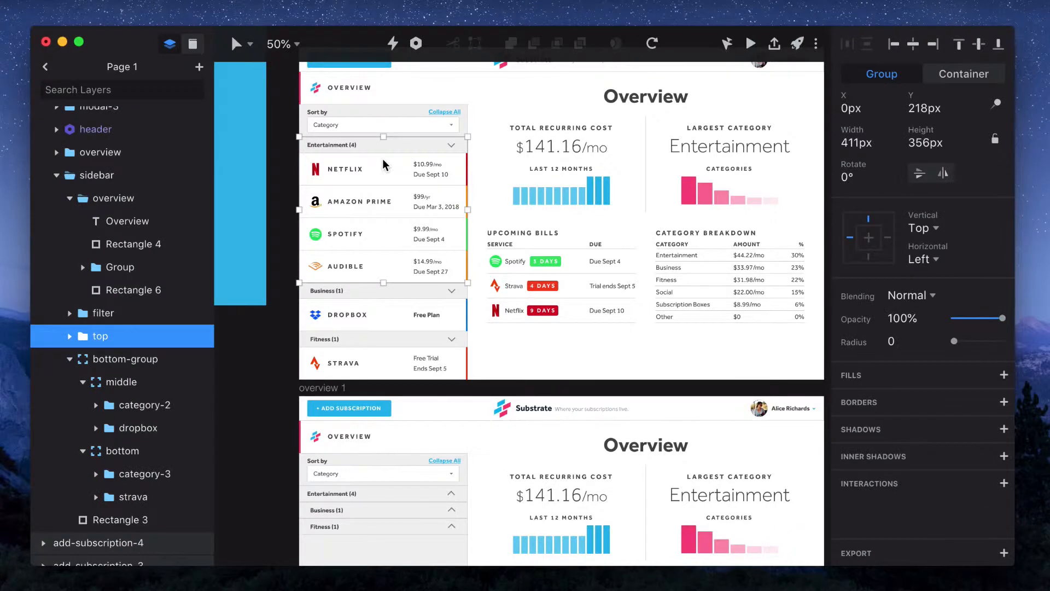
Link the Netflix row to the subscription screen with a Tap trigger and a Motion transition lasting 0.3 s
double_click(385, 164)
scroll(384, 165, down, 11)
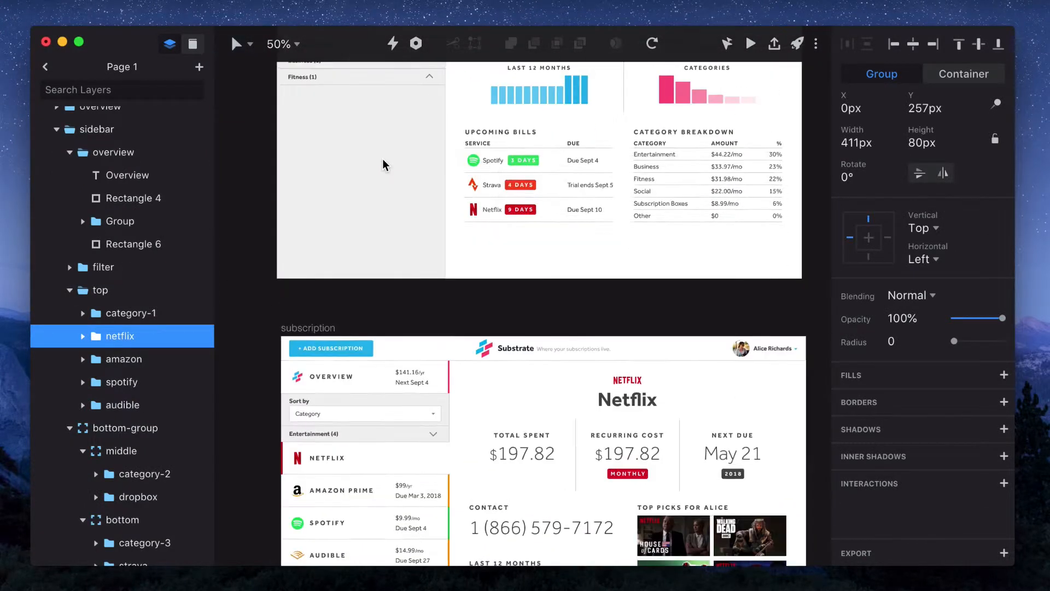
key(c)
click(410, 319)
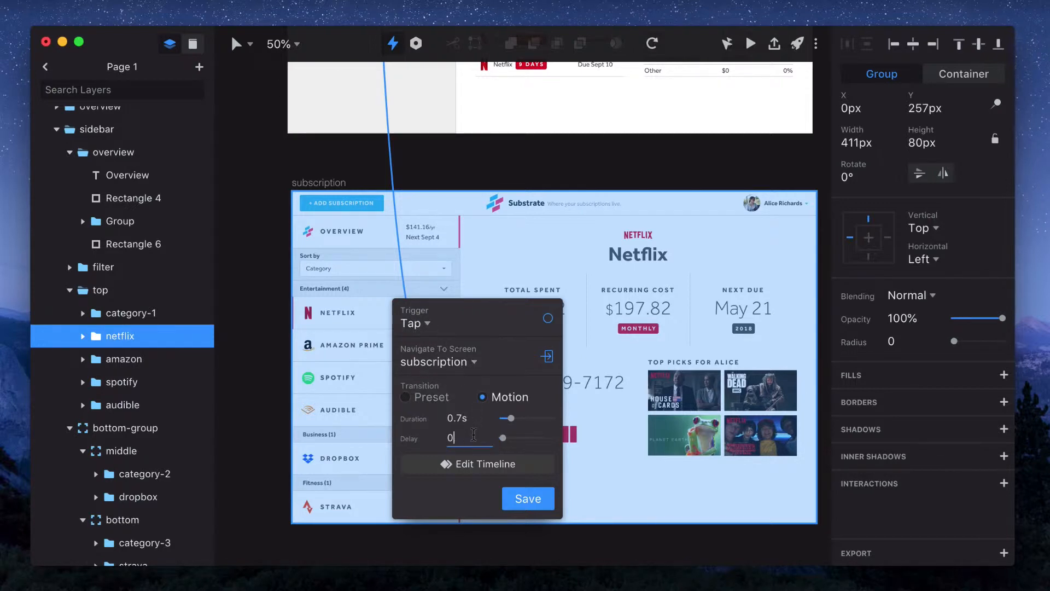
click(481, 419)
Open the transition's timeline editor and play the animation
click(479, 465)
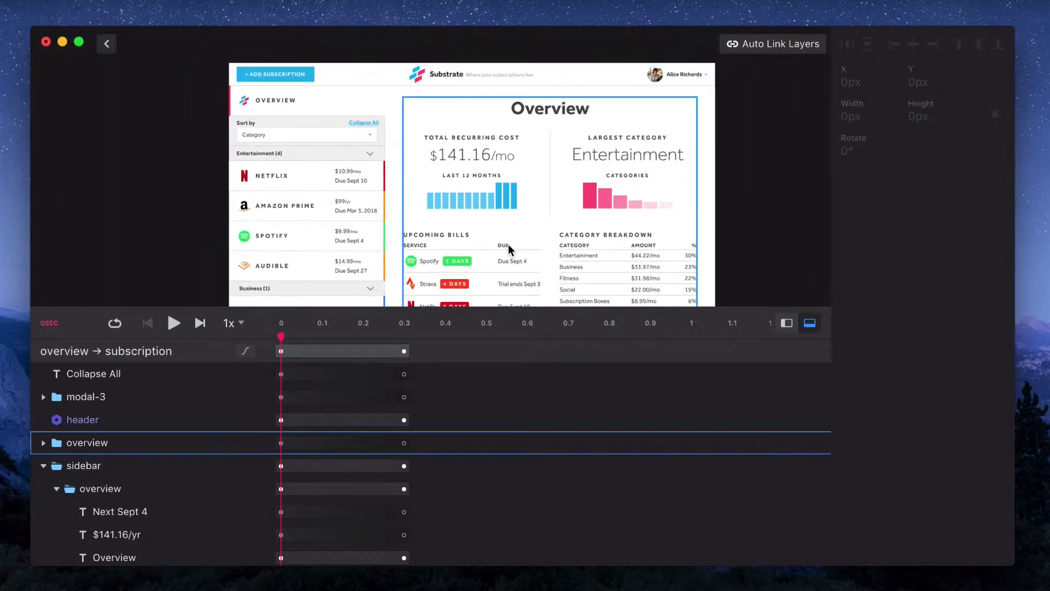
click(508, 244)
click(172, 323)
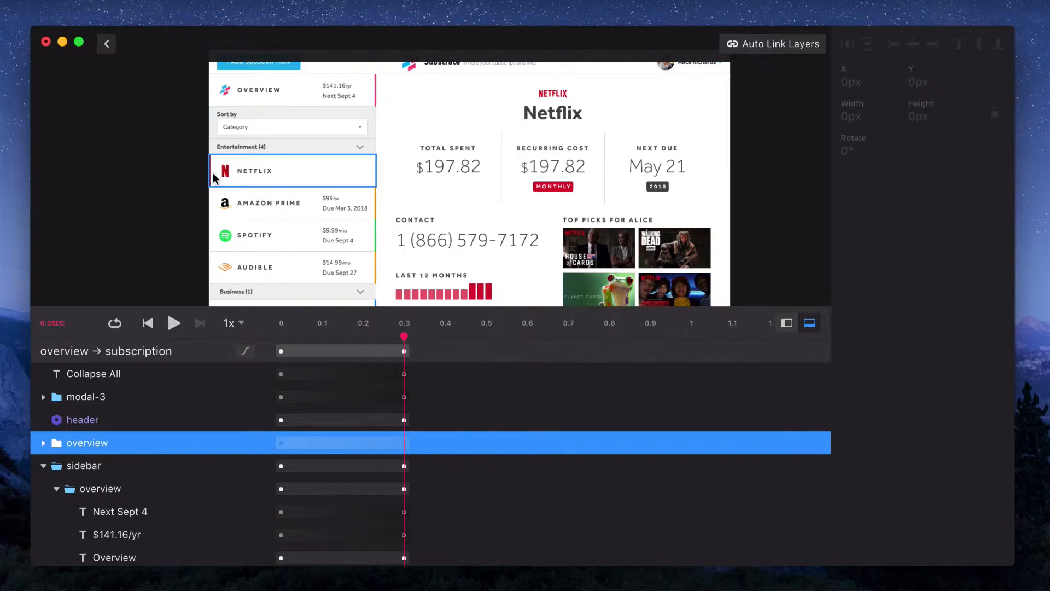
Link the Netflix row's red indicator bar layer between the two screens, then return to the canvas
click(210, 173)
click(165, 327)
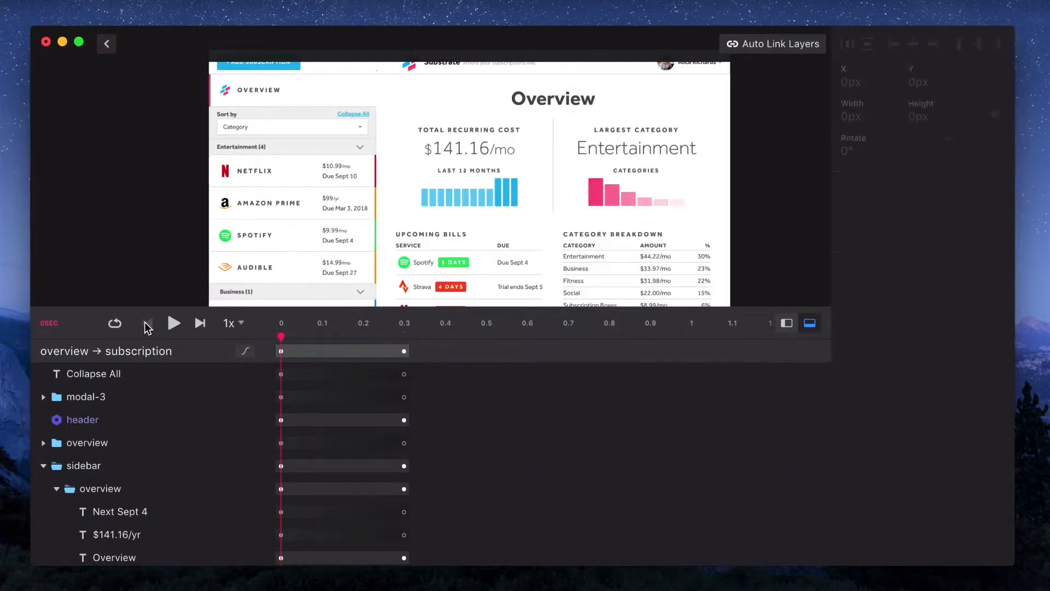
click(783, 44)
click(107, 43)
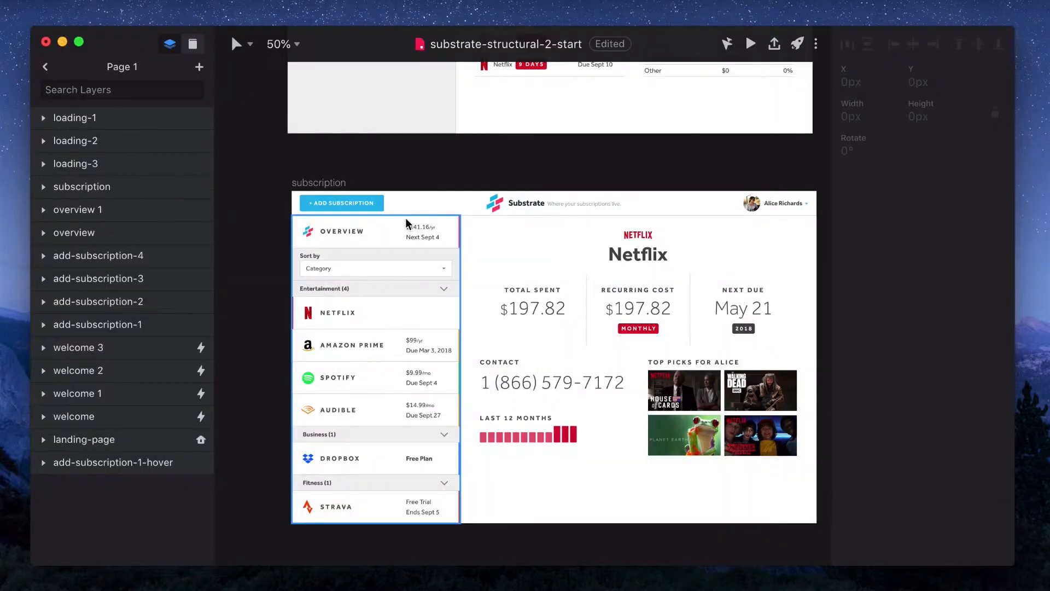
Paste the overview screen's main content into the subscription artboard
scroll(484, 241, down, 5)
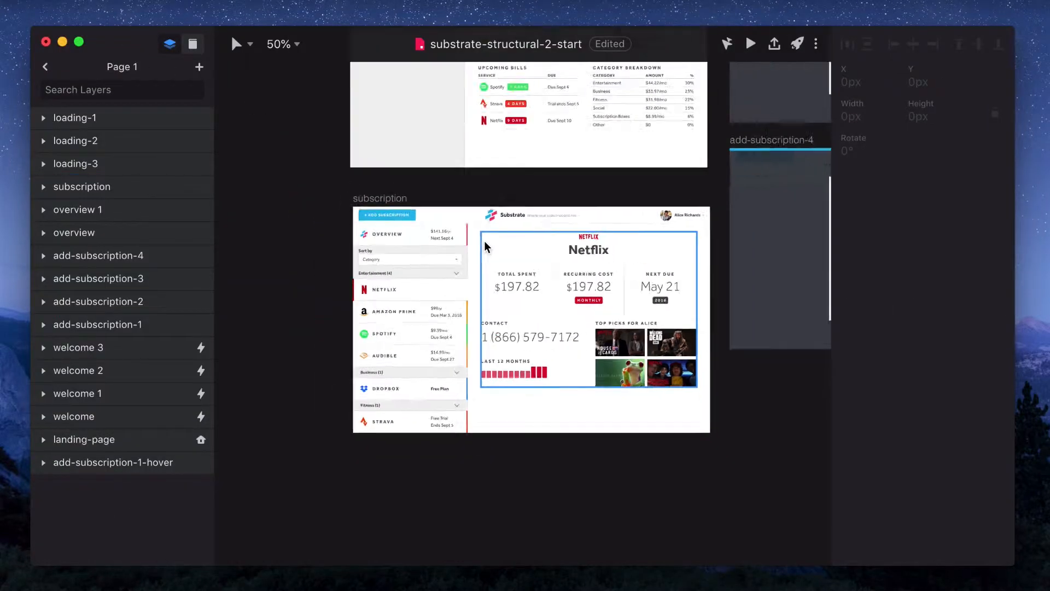
scroll(484, 241, up, 5)
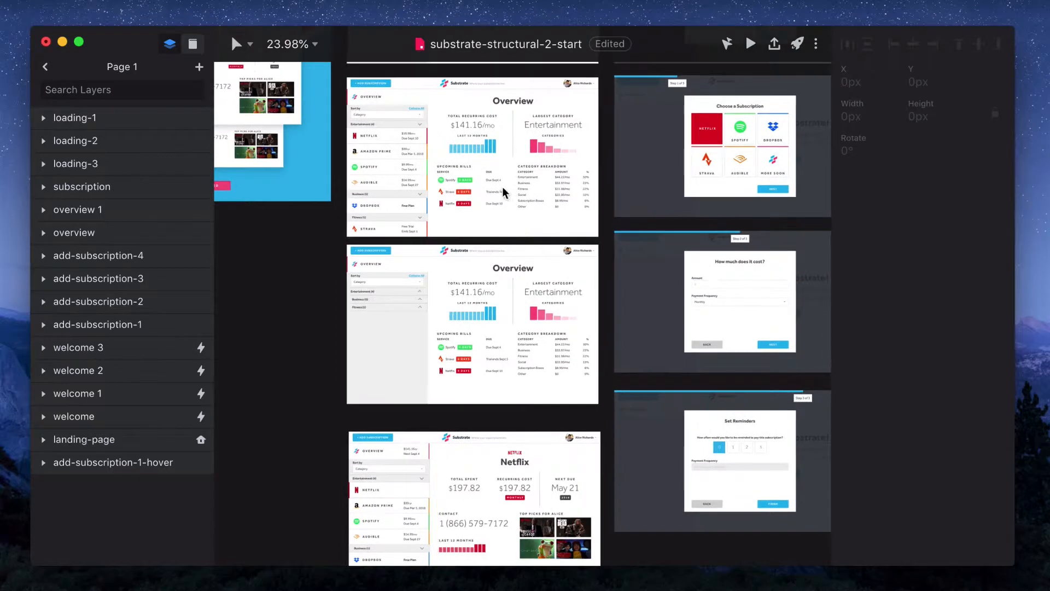
click(515, 145)
click(357, 433)
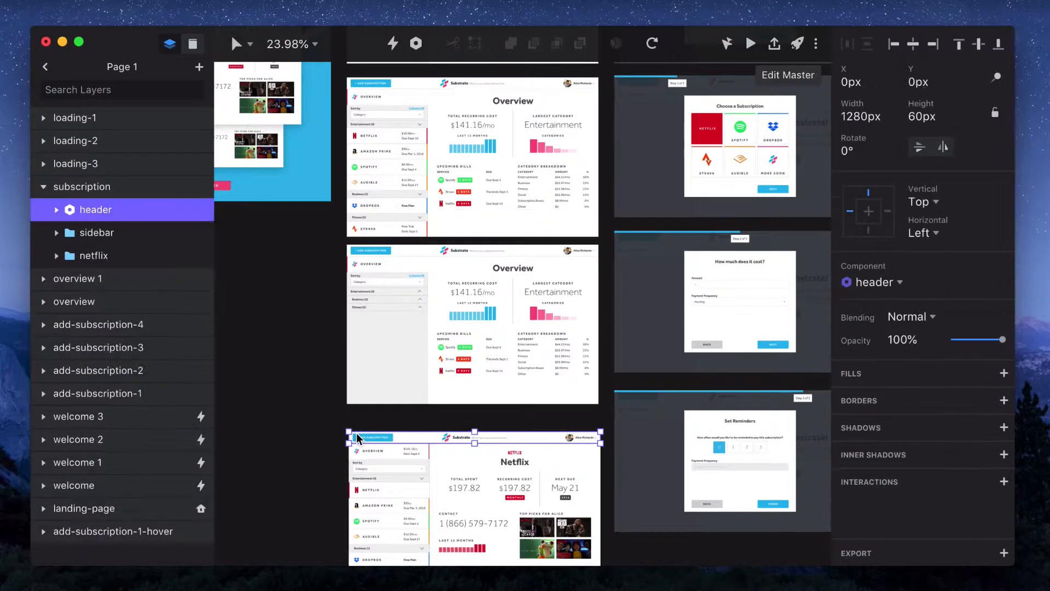
click(357, 431)
key(super+v)
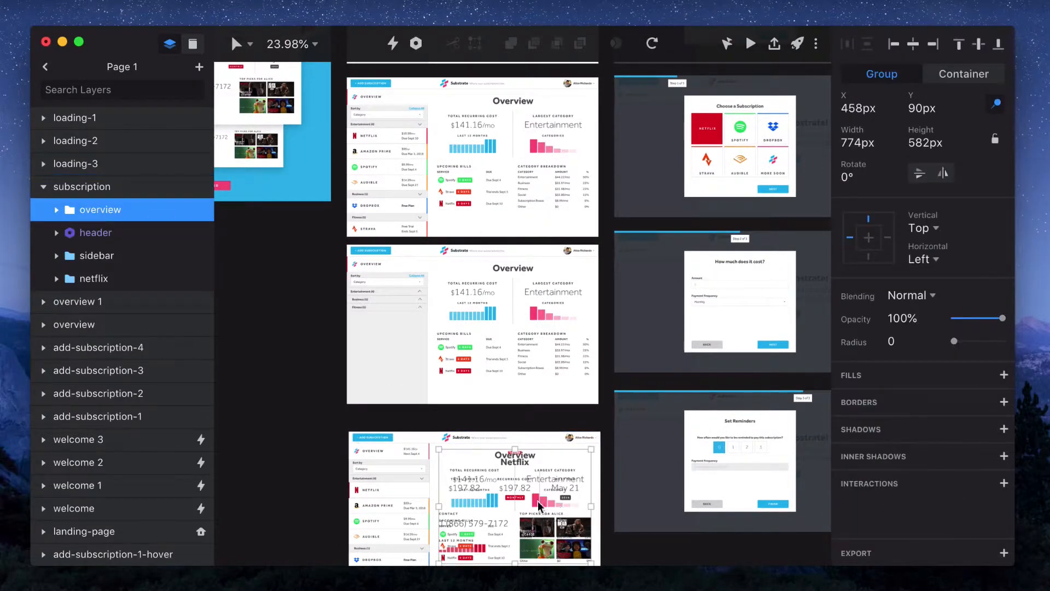
Copy the subscription artboard's netflix content group and paste it into the overview artboard
click(94, 279)
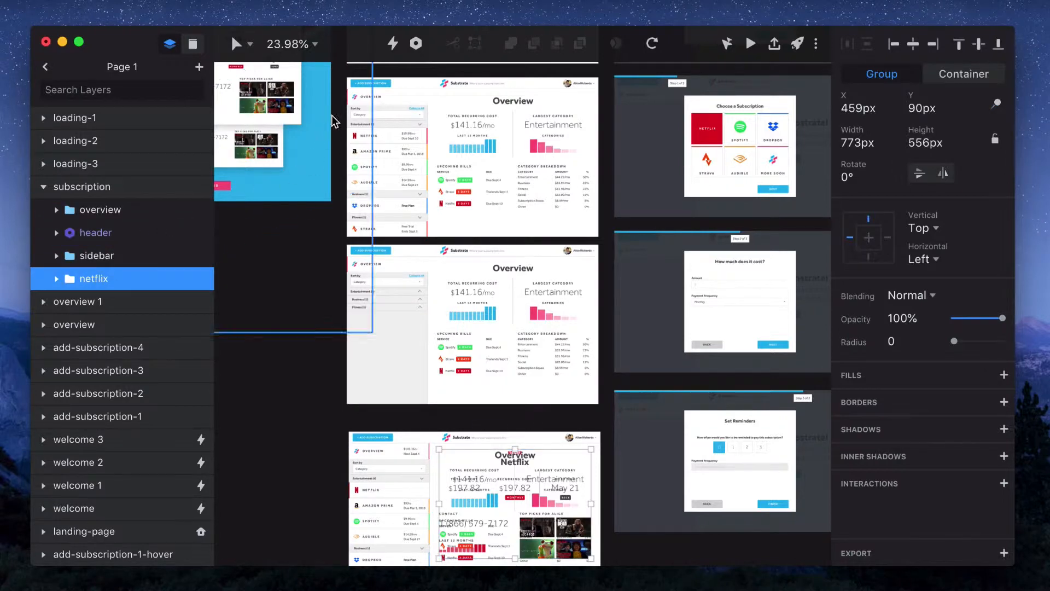
click(353, 80)
key(super+v)
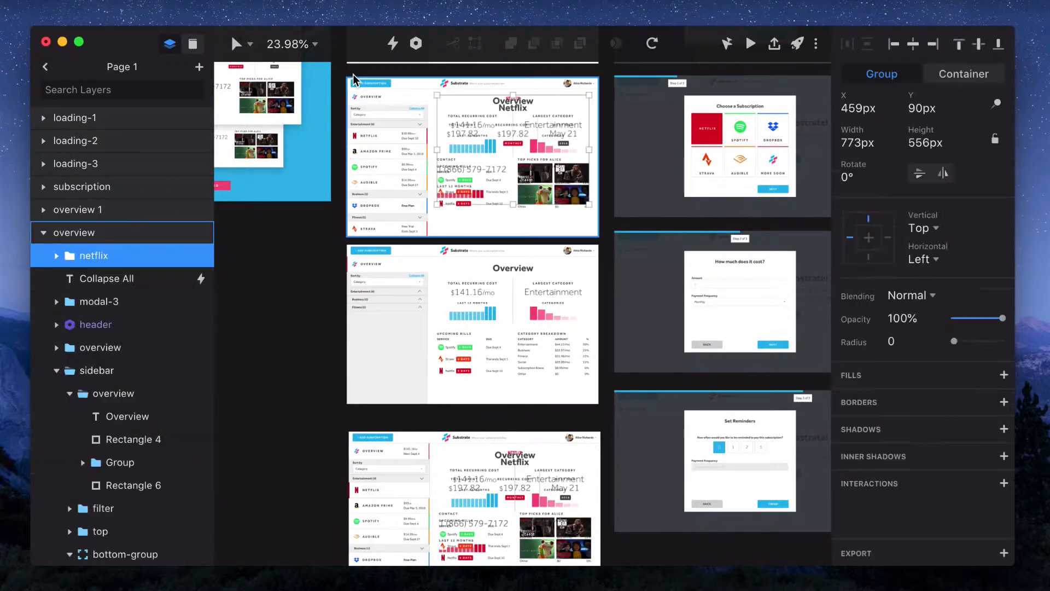
Move the pasted netflix group down to Y 240 px and set its opacity to 0%
key(z)
click(380, 155)
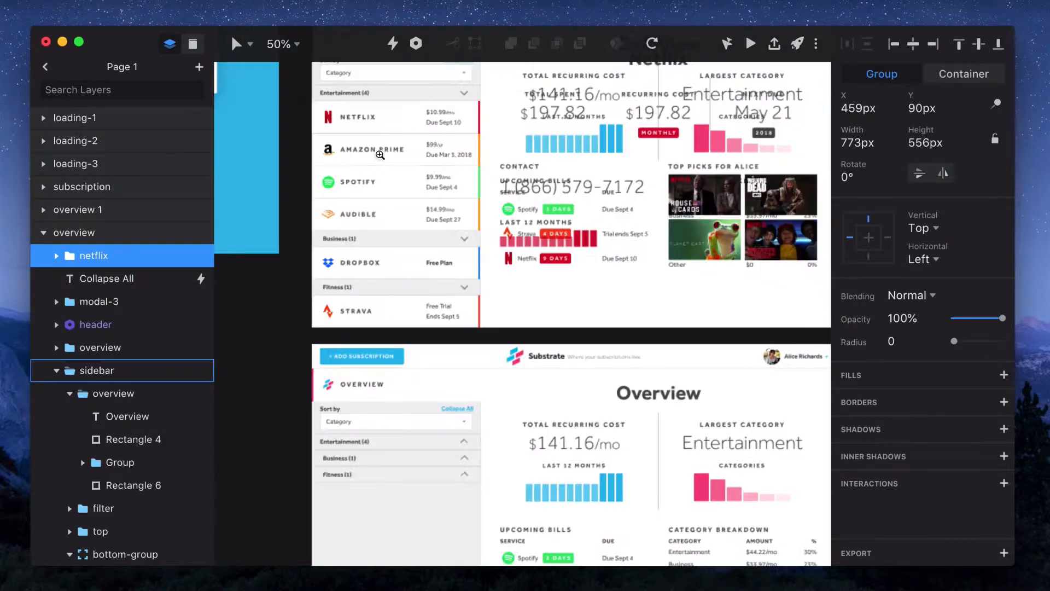
click(380, 154)
scroll(380, 157, up, 10)
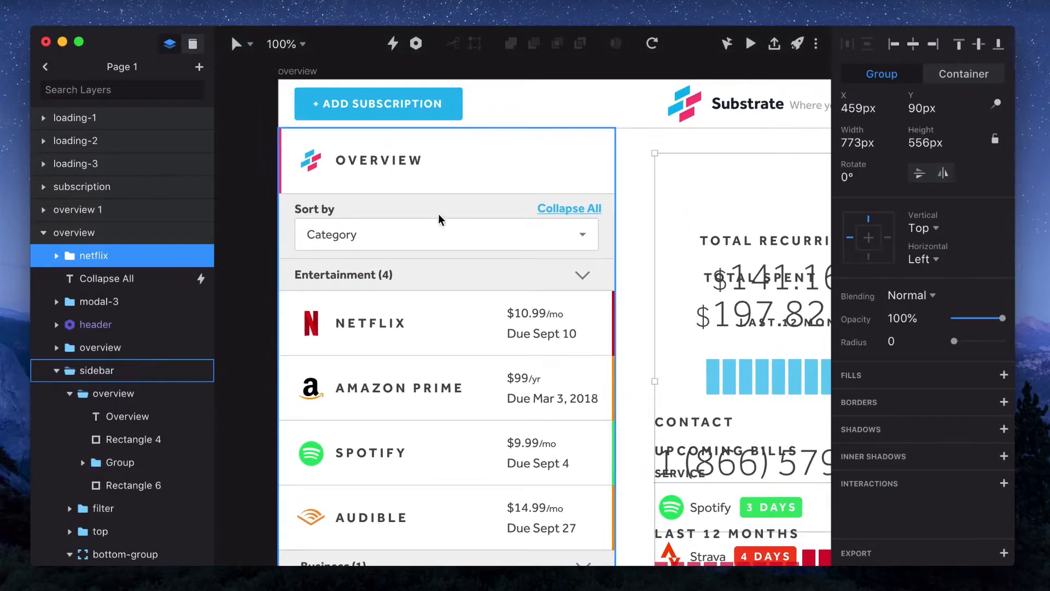
click(440, 219)
alt+click(441, 216)
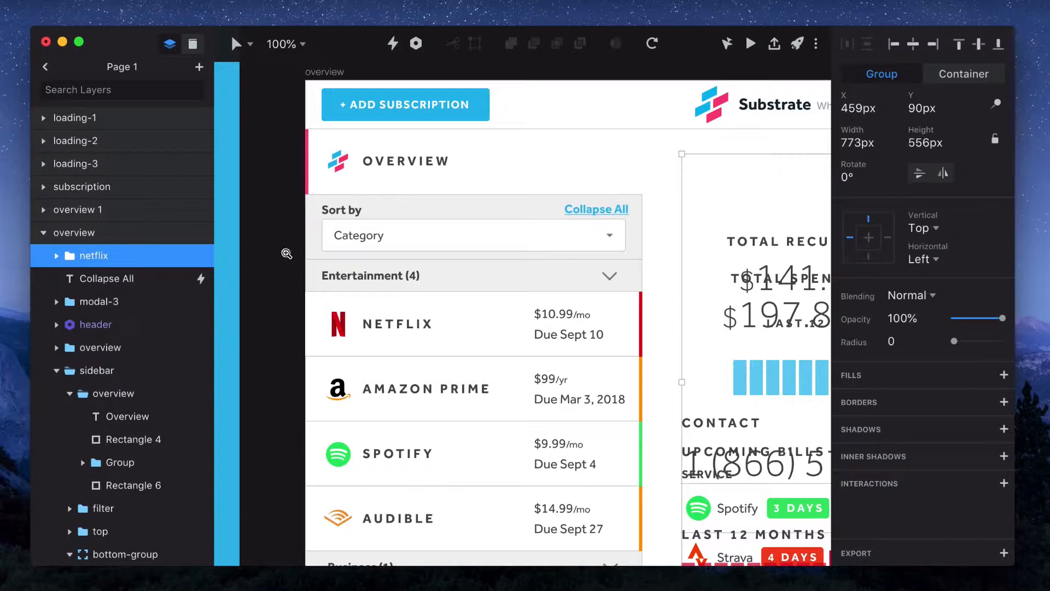
alt+click(287, 253)
scroll(285, 252, right, 4)
scroll(286, 251, down, 3)
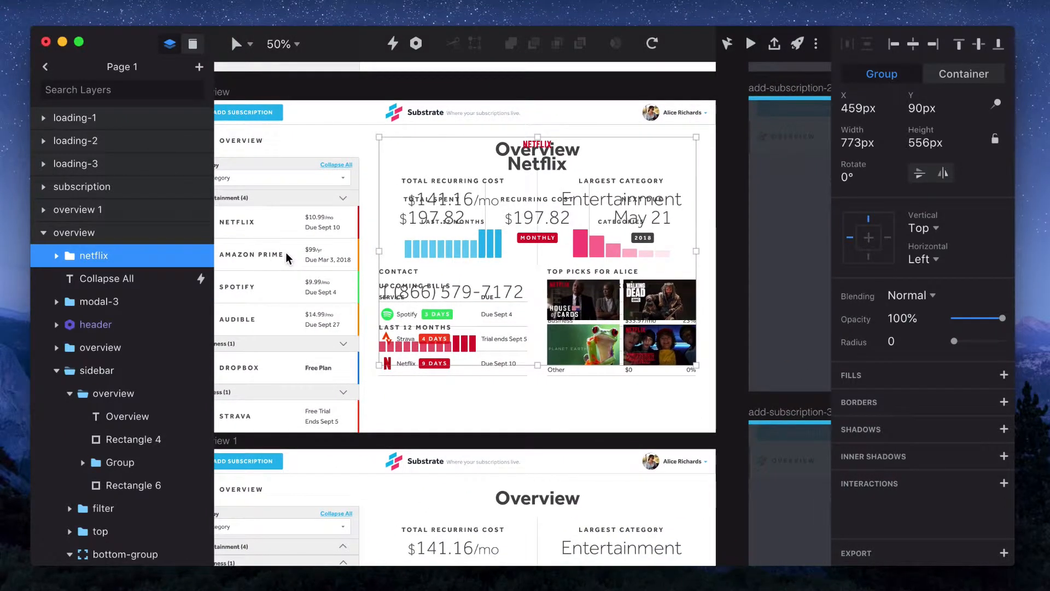
key(shift+Down)
key(shift+Down)
key(shift+Down)
key(shift+Down)
key(shift+Down)
key(shift+Down)
key(shift+Down)
key(shift+Down)
key(shift+Down)
key(shift+Down)
key(shift+Down)
key(shift+Down)
key(shift+Down)
key(shift+Down)
key(shift+Down)
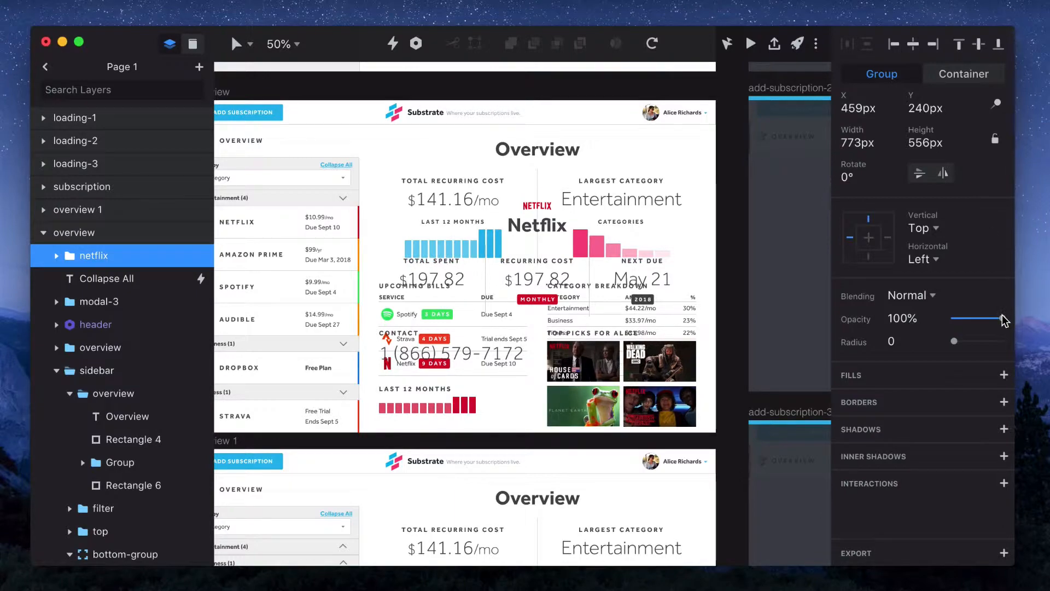
drag(1010, 320, 841, 306)
Set the pasted overview group's opacity to 0% in the subscription artboard and move it below the header layer
scroll(454, 406, down, 5)
scroll(454, 405, down, 3)
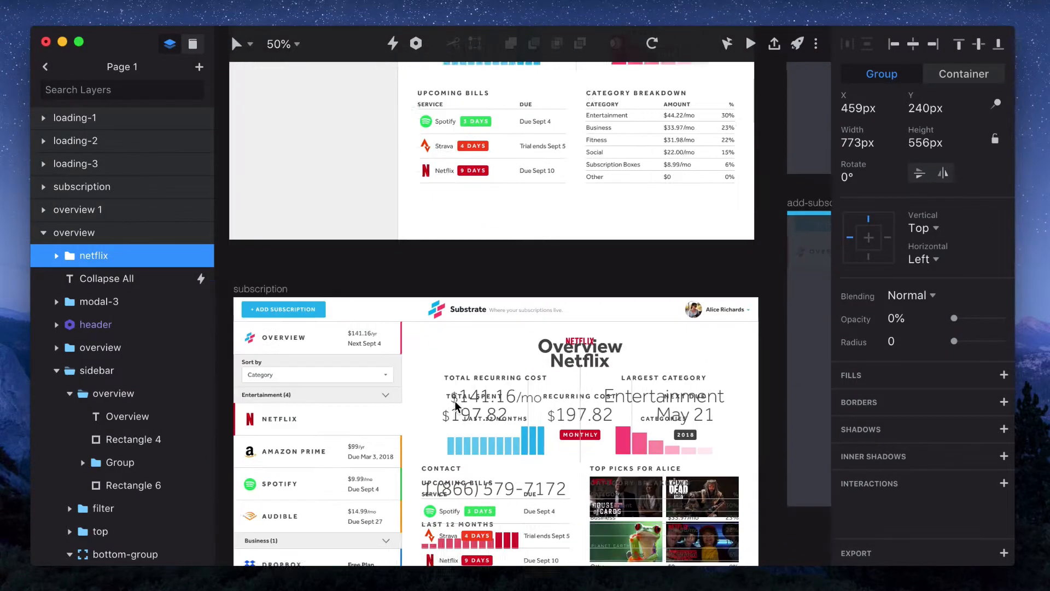
click(530, 378)
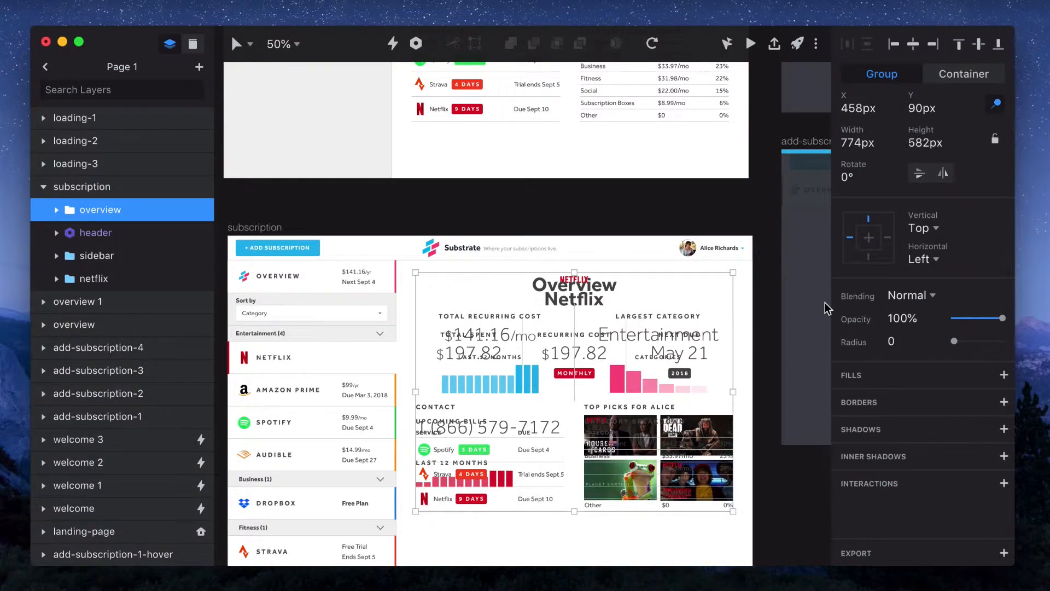
drag(1001, 317, 955, 318)
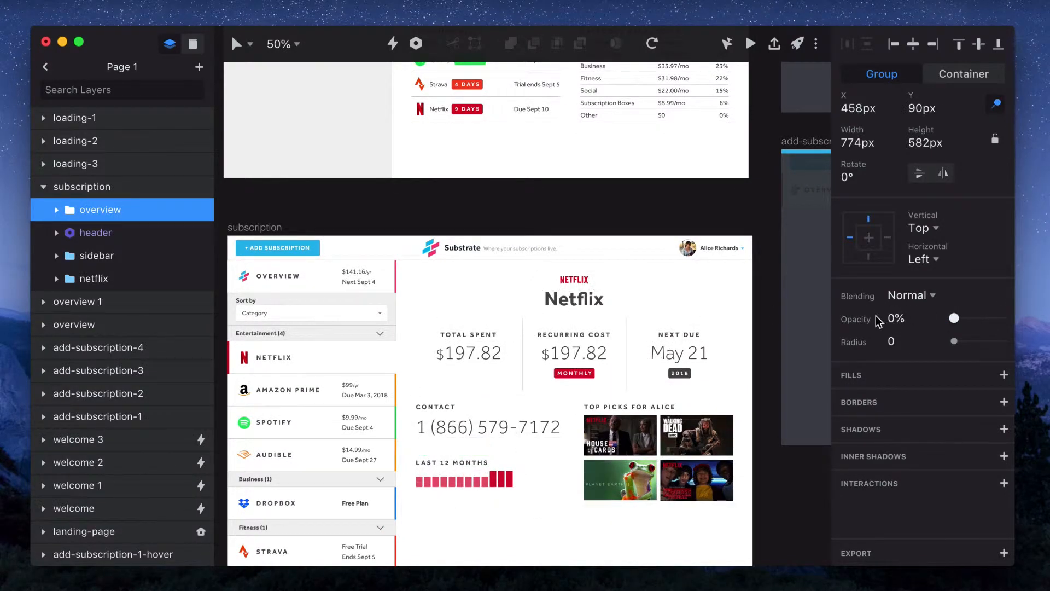
drag(102, 211, 101, 255)
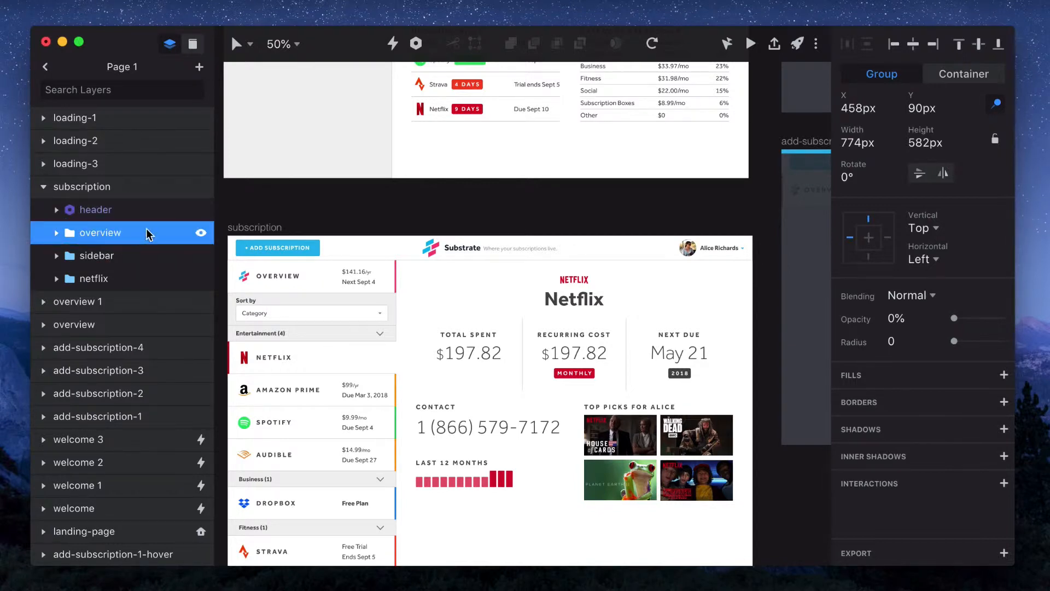
Reopen the Netflix row's transition timeline and play the animation at 0.5x speed
scroll(299, 201, up, 15)
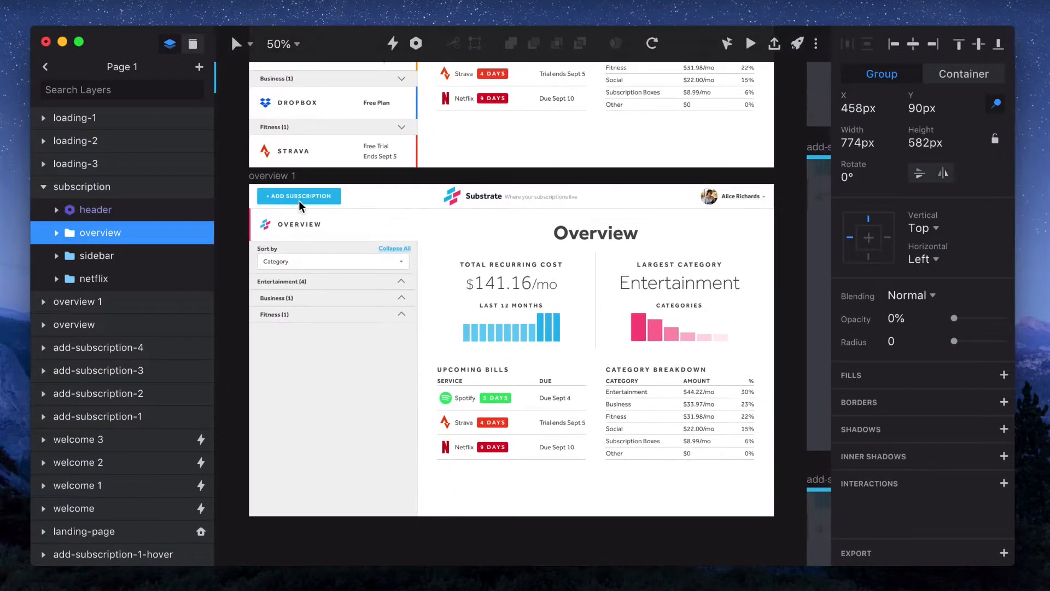
super+click(386, 202)
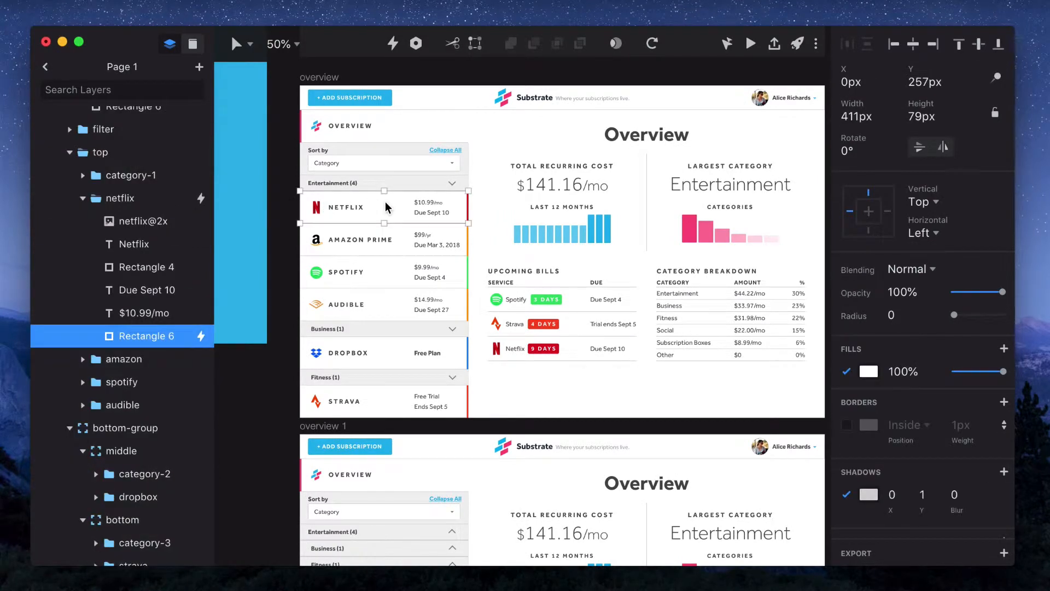
key(Escape)
scroll(907, 381, down, 5)
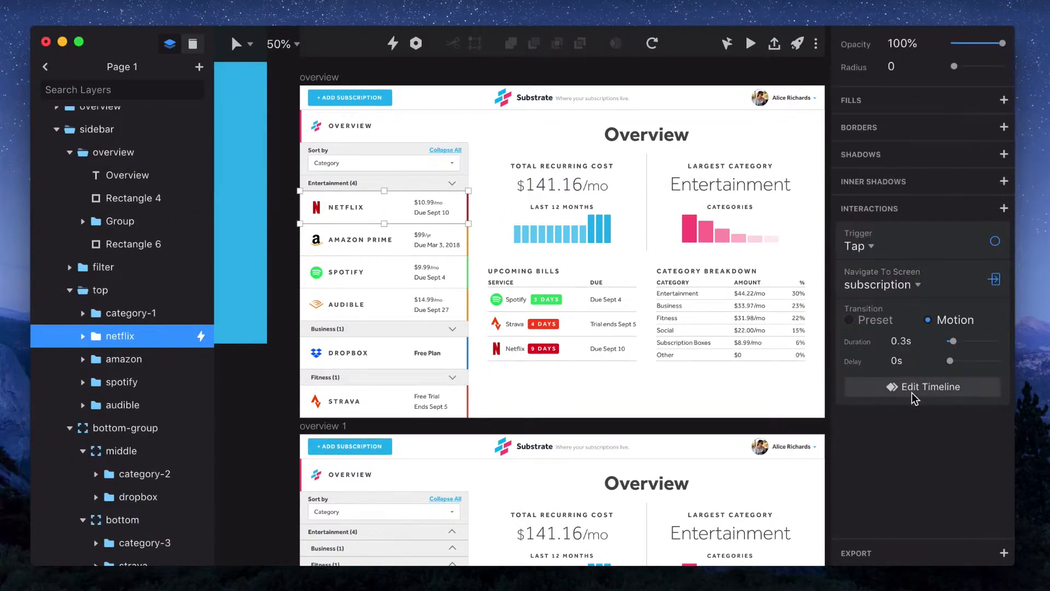
click(911, 389)
click(757, 50)
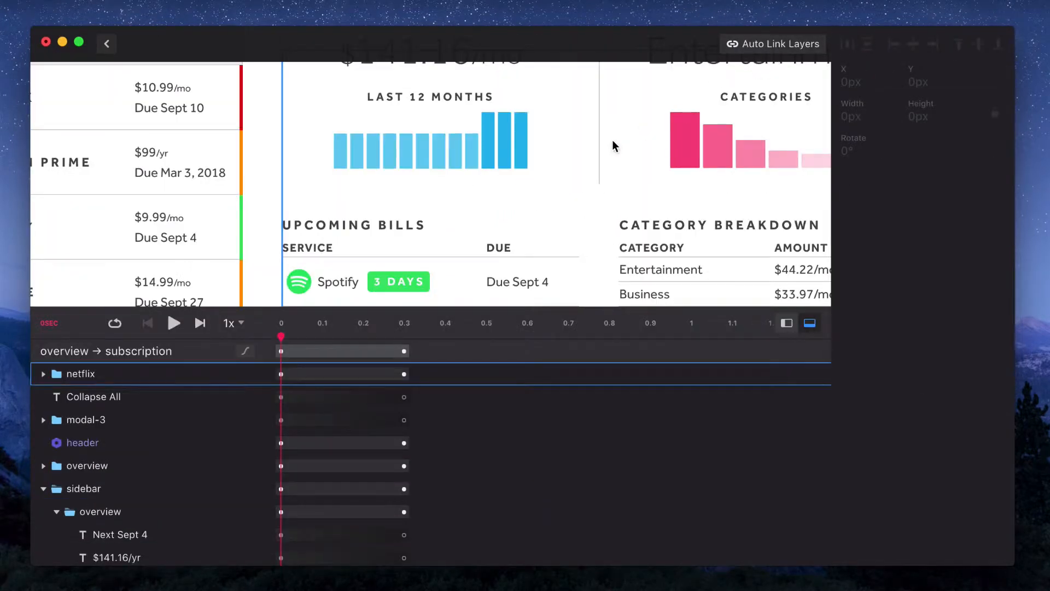
scroll(612, 141, down, 5)
scroll(613, 141, up, 1)
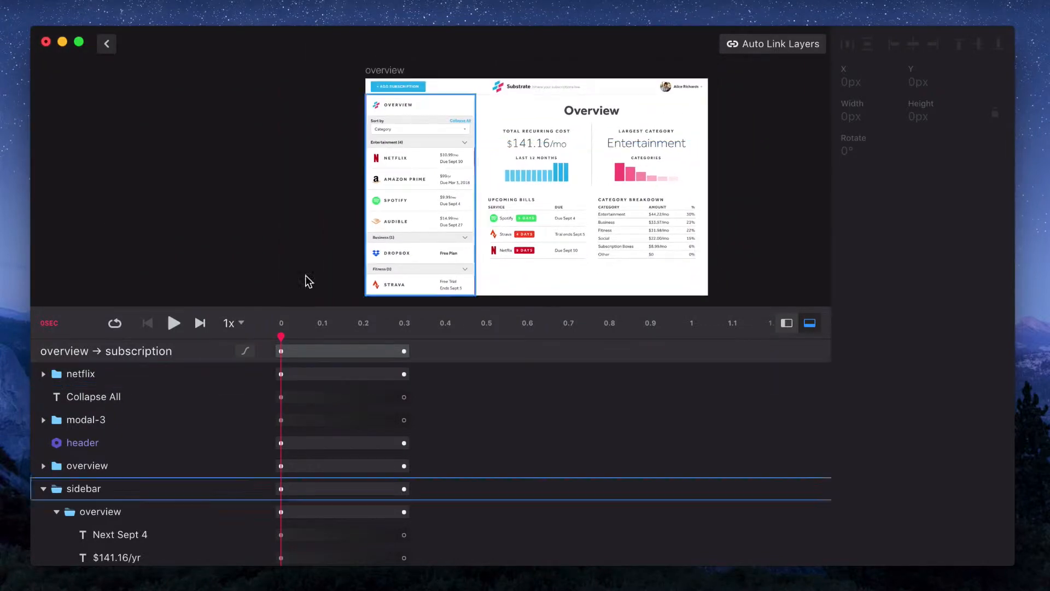
click(230, 323)
click(241, 308)
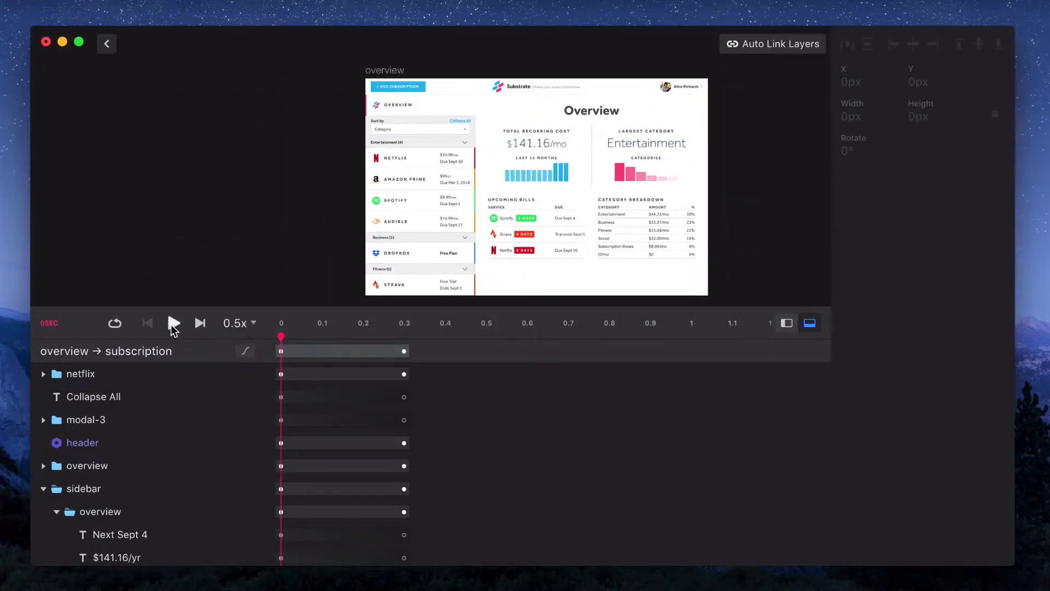
click(172, 323)
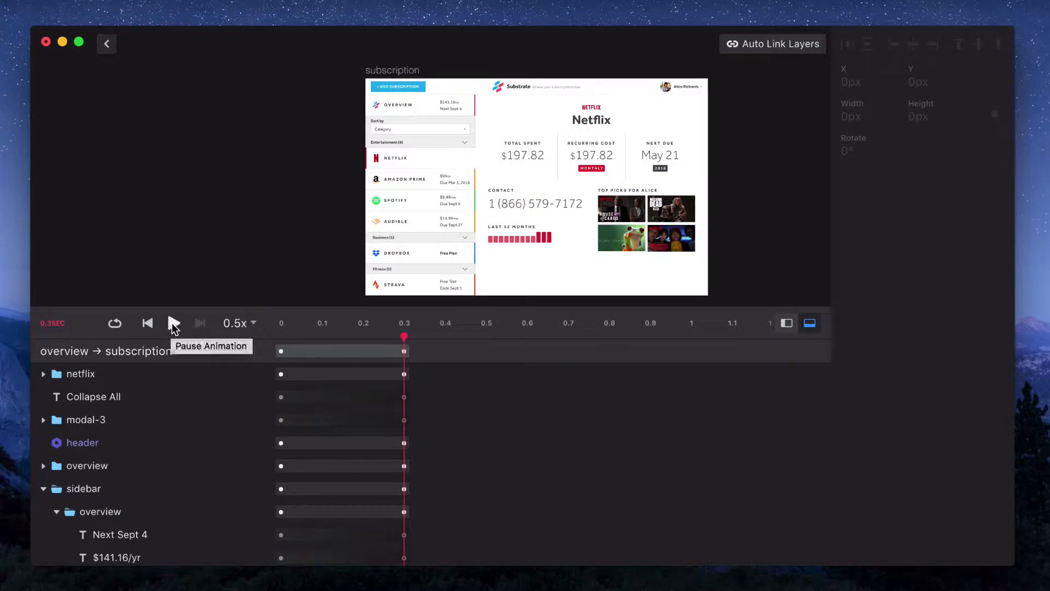
click(172, 323)
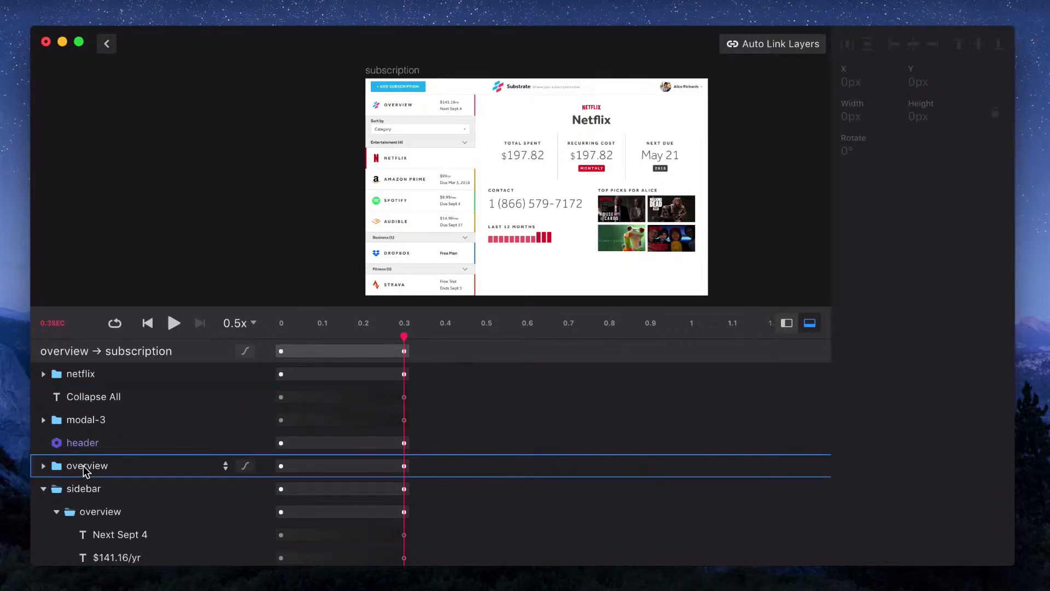
Inspect both overview layers in the timeline, replay the animation, and return to the canvas
click(96, 511)
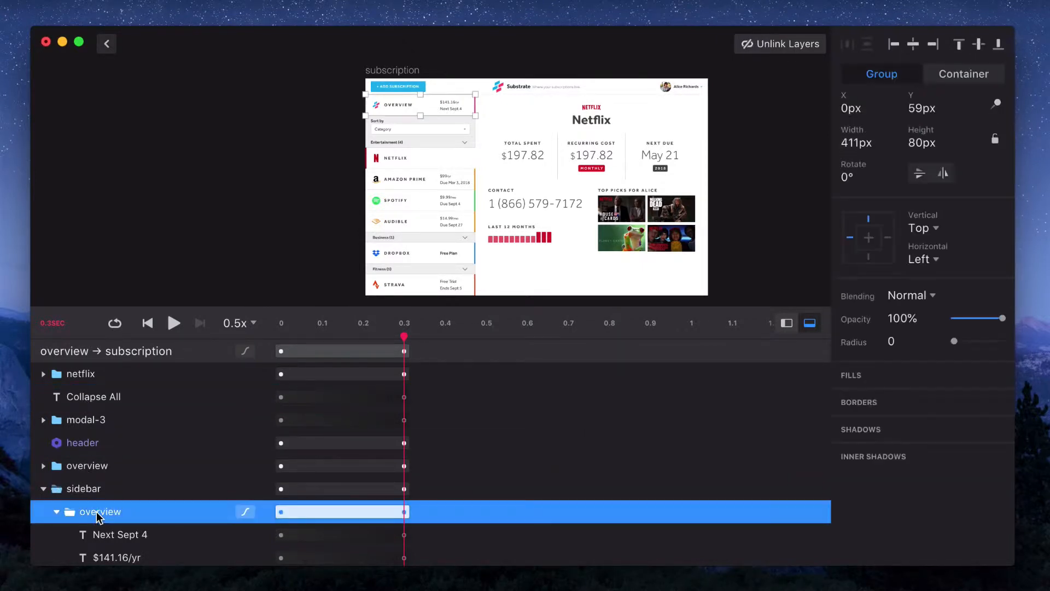
super+click(90, 464)
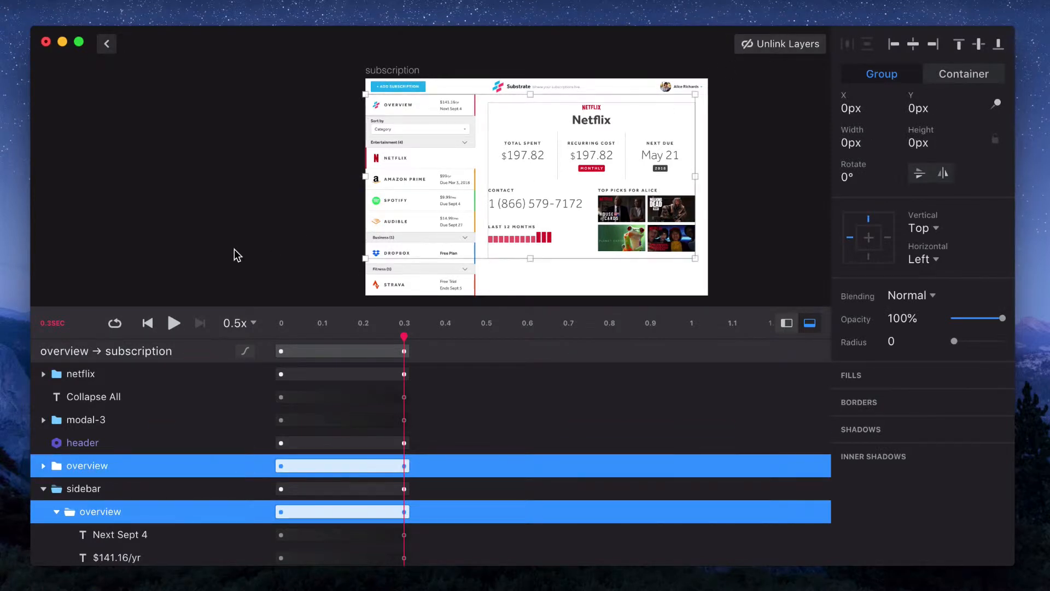
click(186, 238)
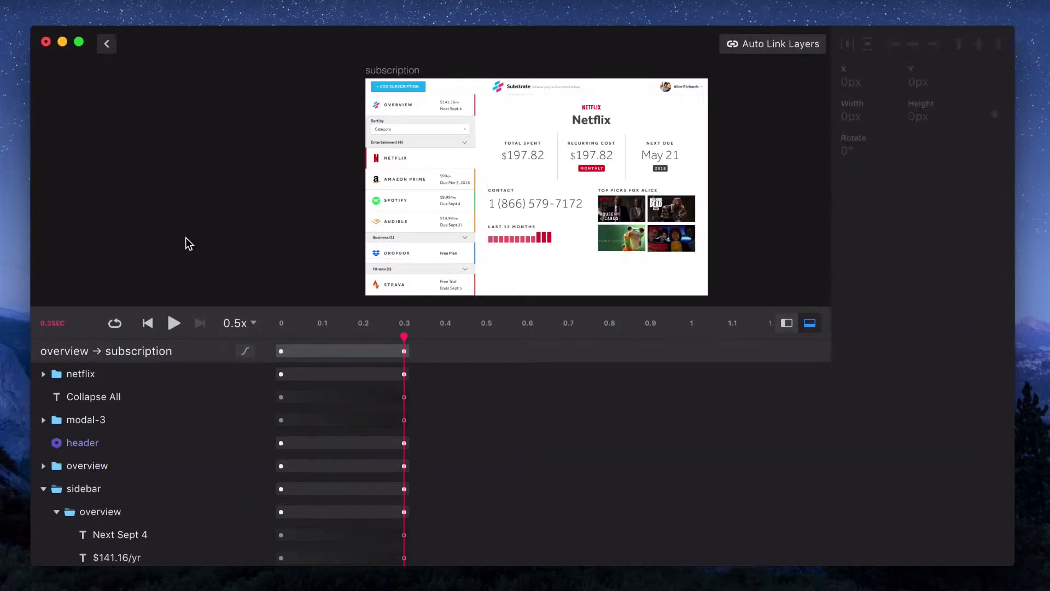
click(167, 323)
click(107, 43)
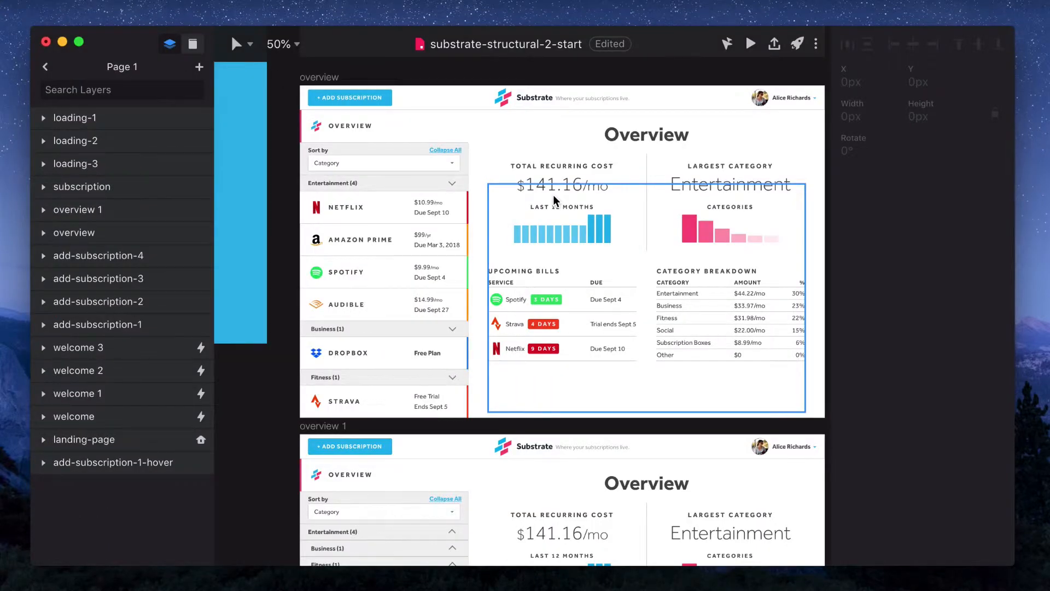
click(590, 261)
key(Escape)
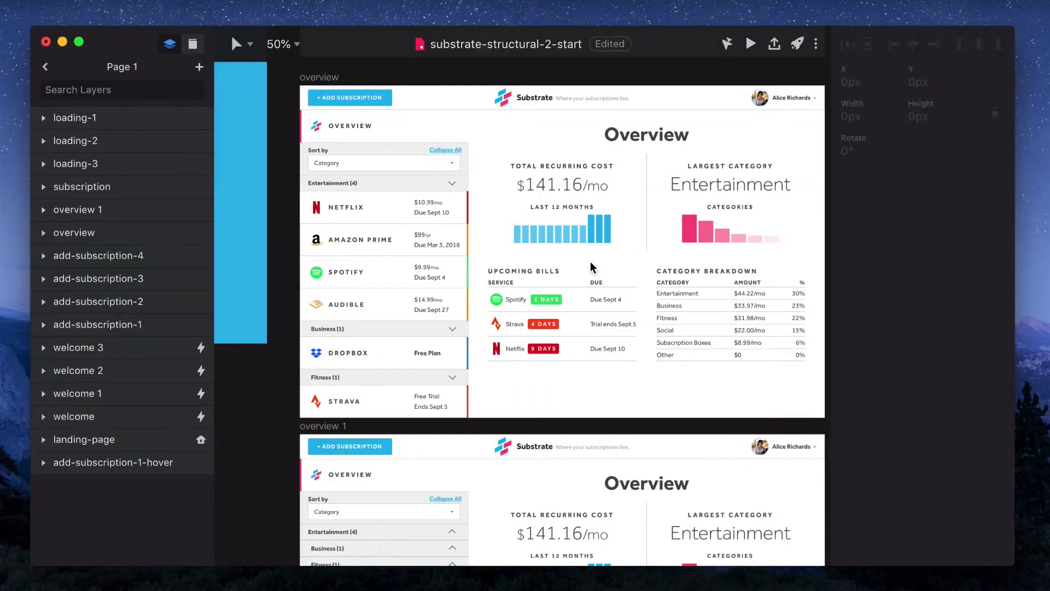
Delete the Tap interaction from the Netflix row's group in the overview sidebar
click(373, 208)
double_click(373, 208)
double_click(373, 208)
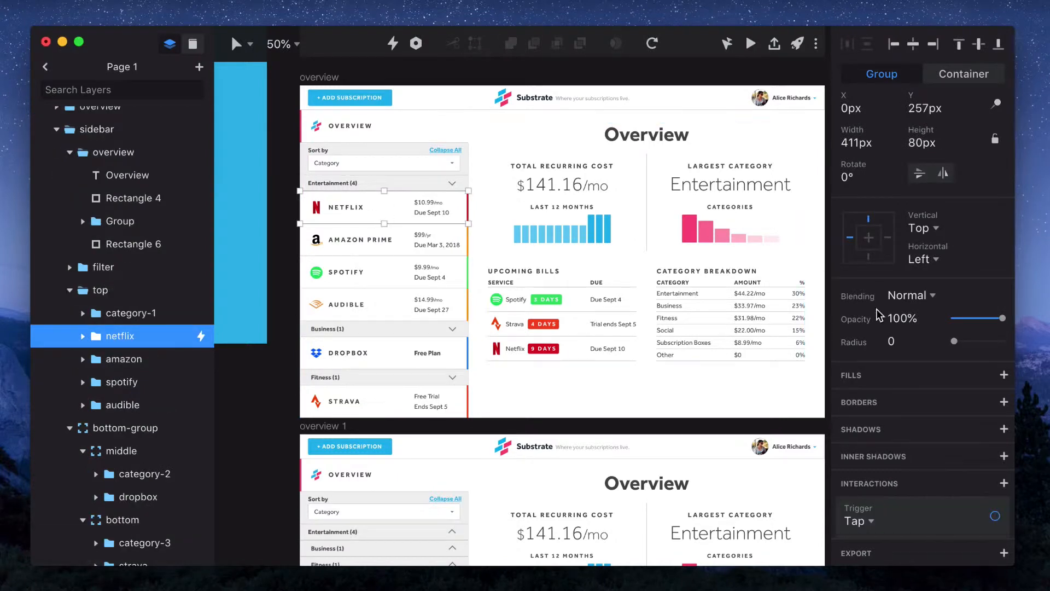
scroll(948, 413, down, 4)
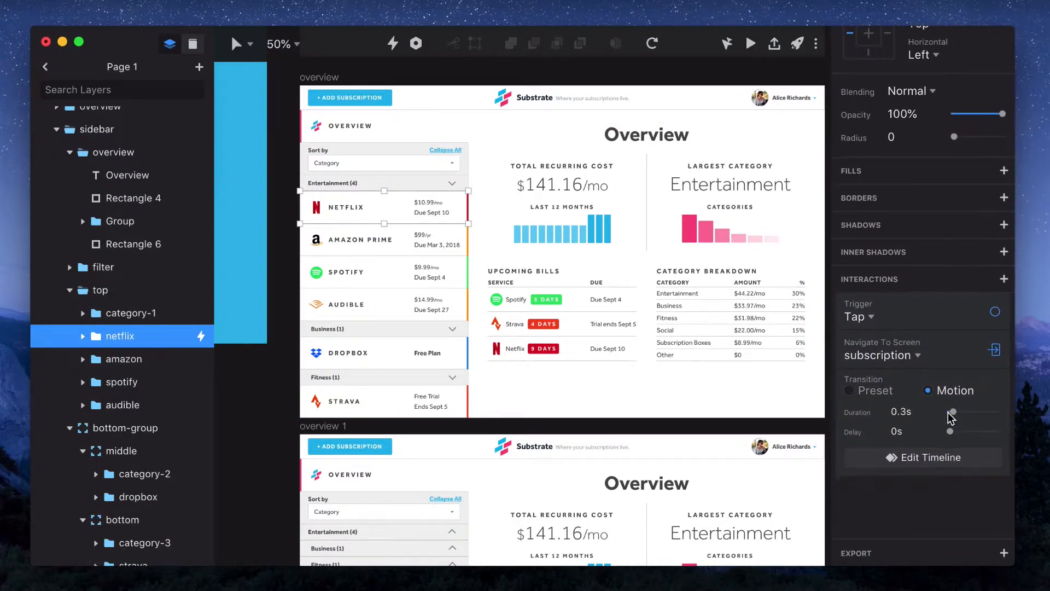
right_click(932, 318)
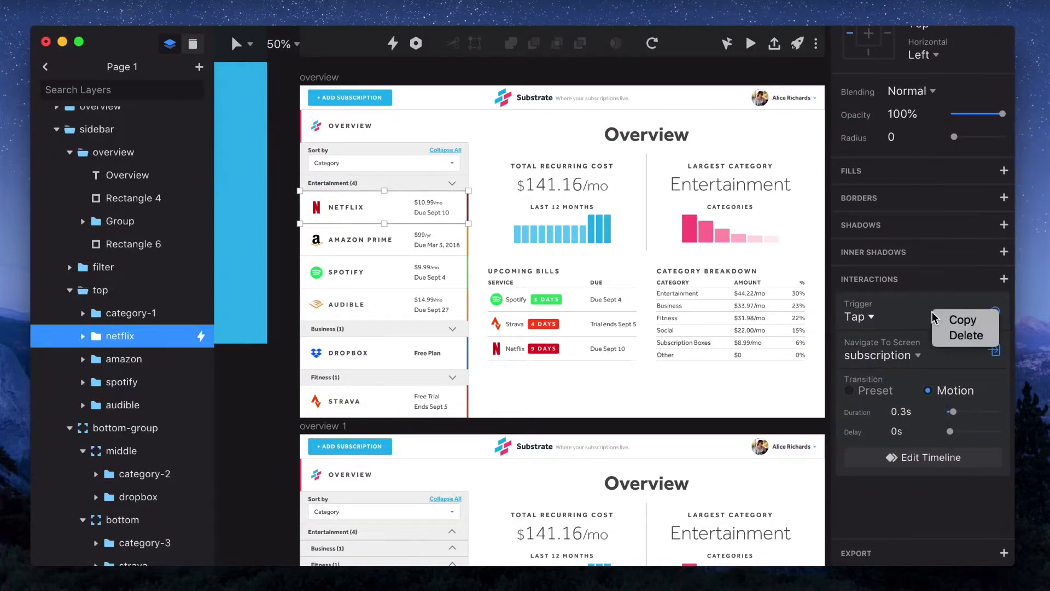
click(961, 339)
Select the four top-pick images in the subscription artboard's netflix group and duplicate them twice
scroll(618, 429, down, 10)
scroll(618, 429, right, 2)
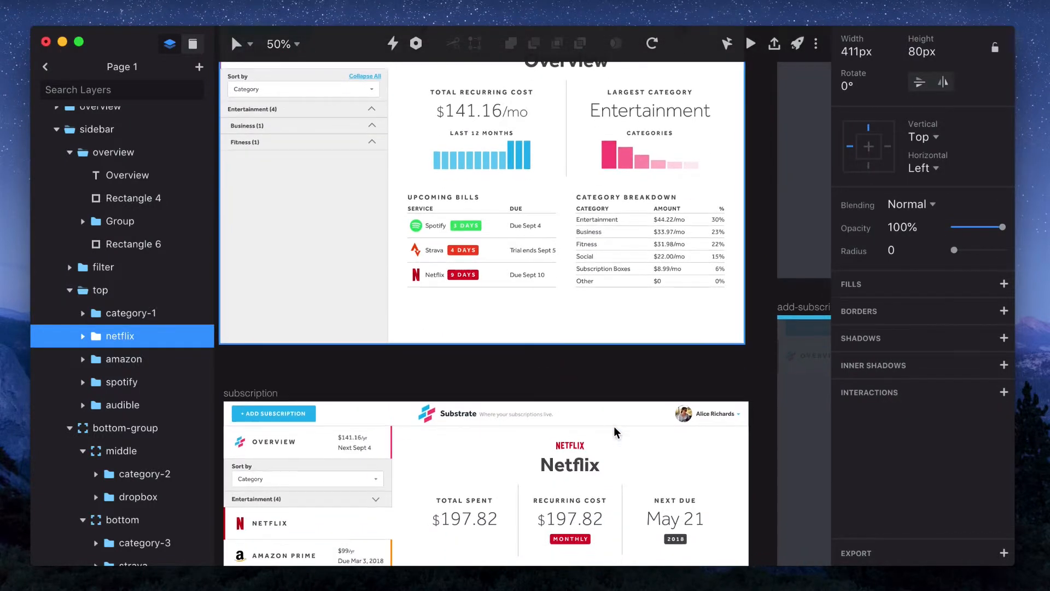
scroll(616, 432, down, 10)
scroll(615, 432, left, 2)
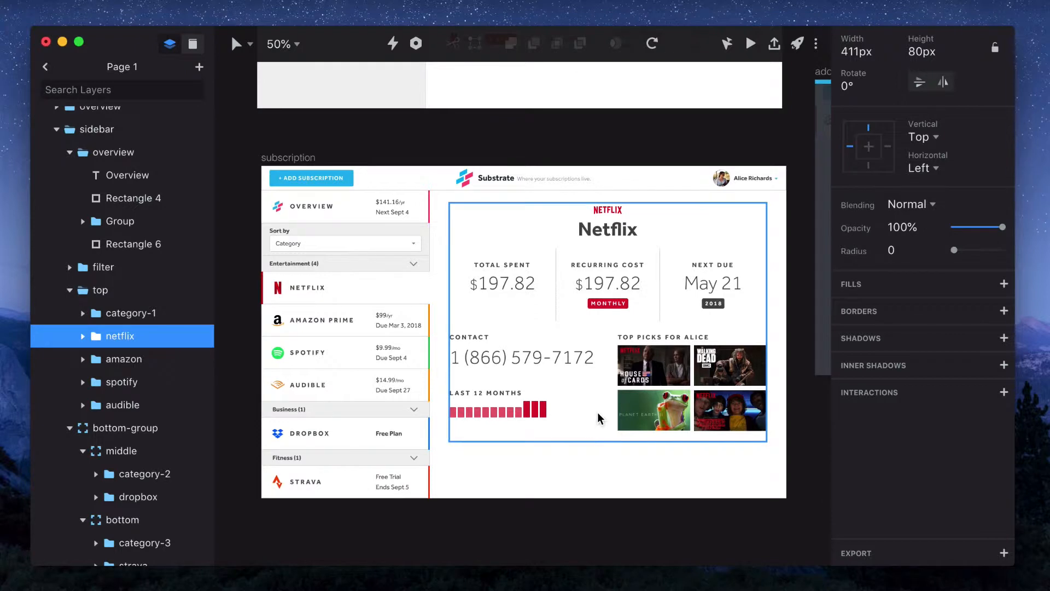
click(590, 418)
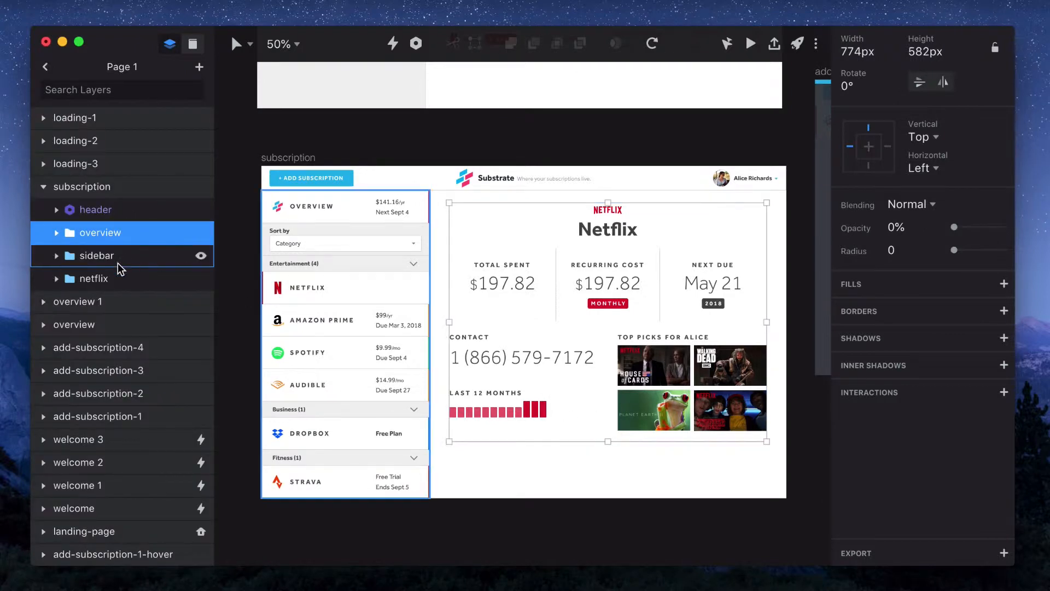
key(Escape)
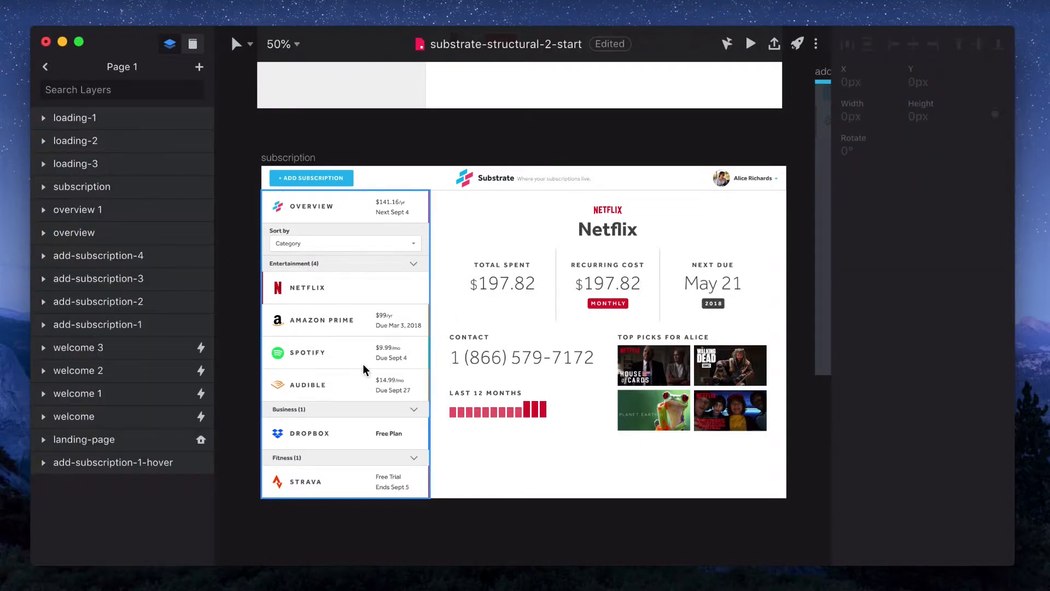
click(569, 318)
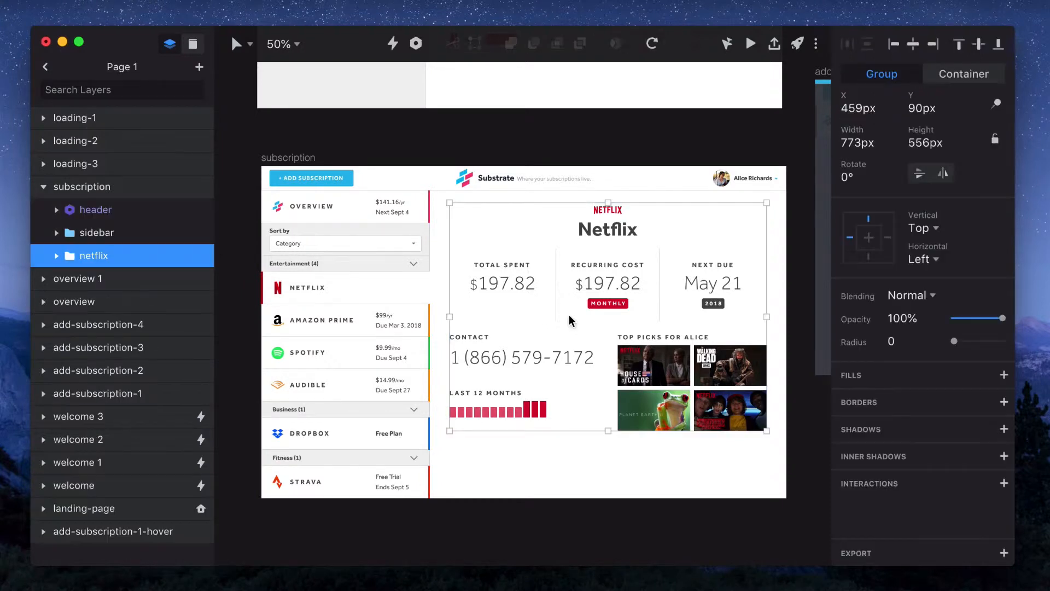
scroll(570, 321, right, 2)
key(z)
click(584, 347)
click(584, 348)
scroll(585, 348, down, 5)
scroll(584, 348, right, 3)
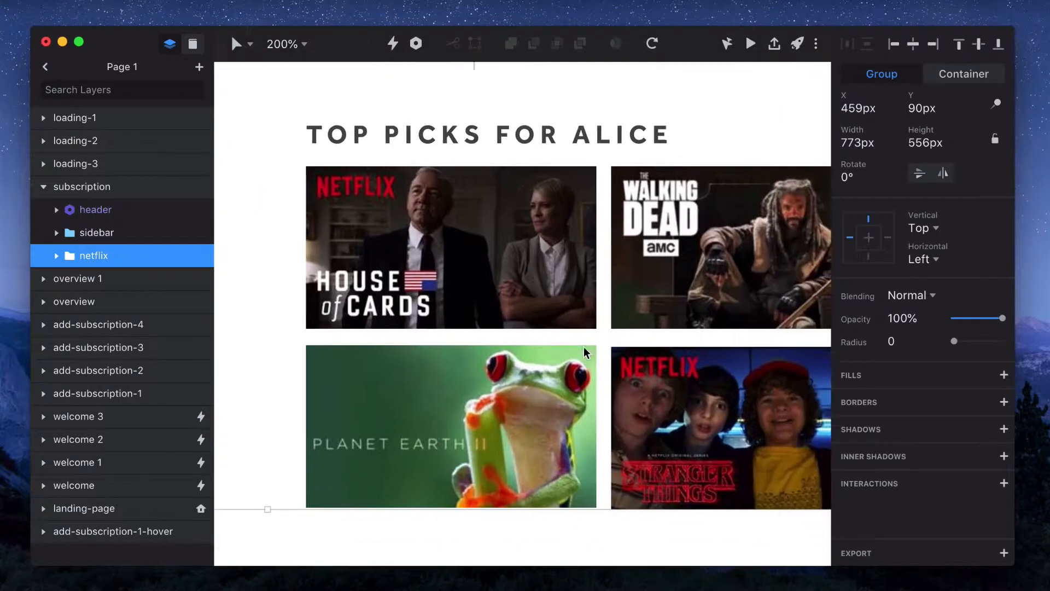
scroll(584, 348, up, 2)
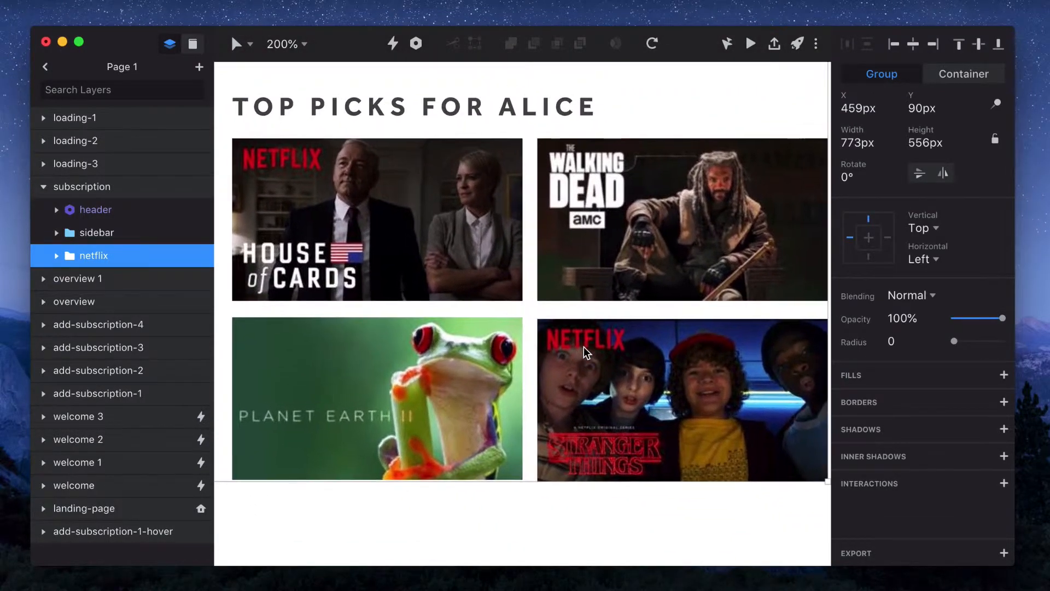
click(386, 240)
shift+click(644, 217)
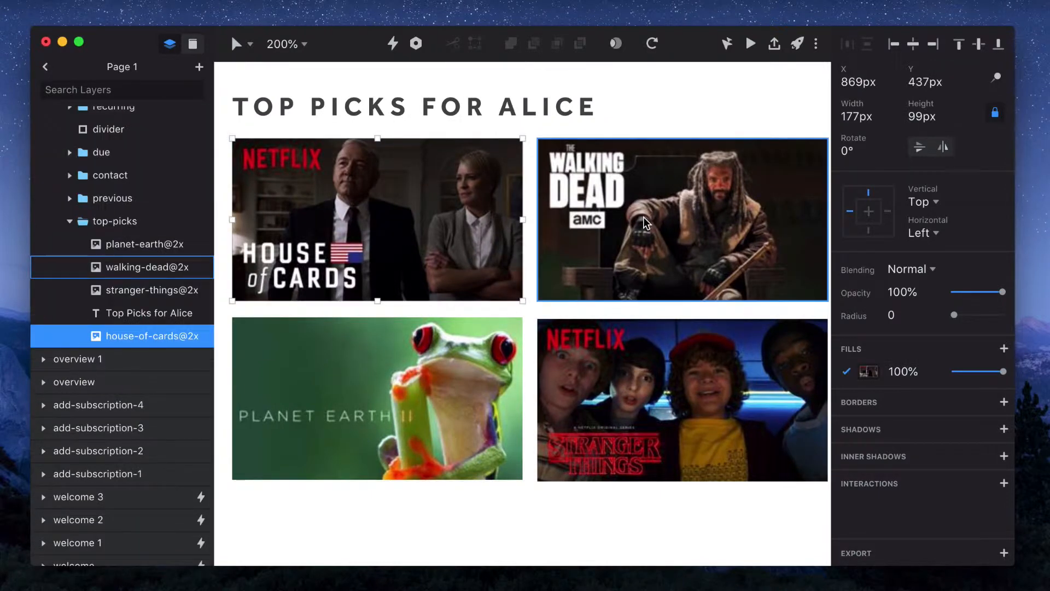
shift+click(448, 386)
shift+click(647, 395)
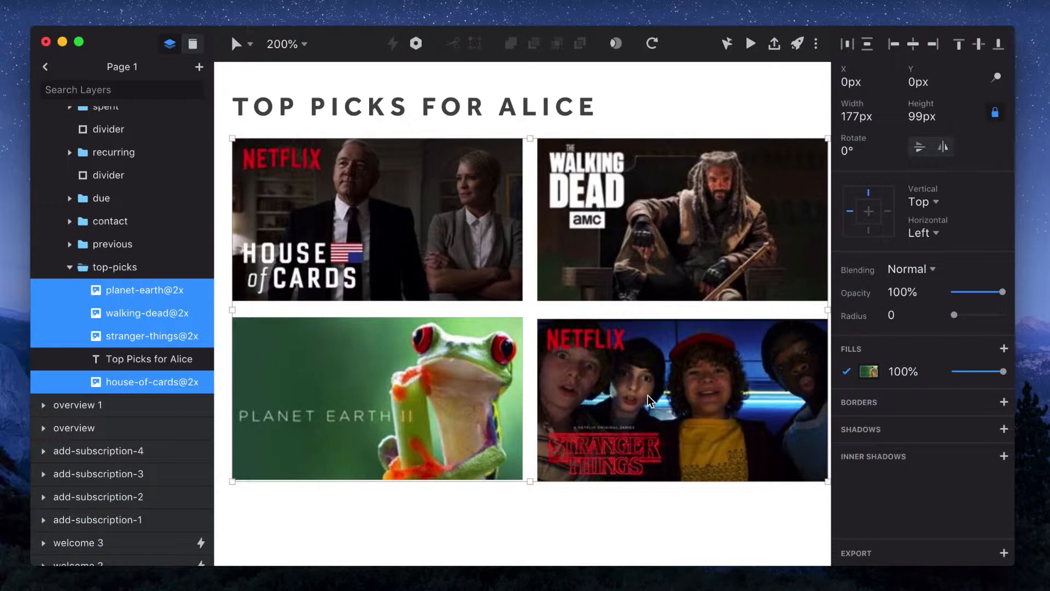
key(super+d)
key(super+d)
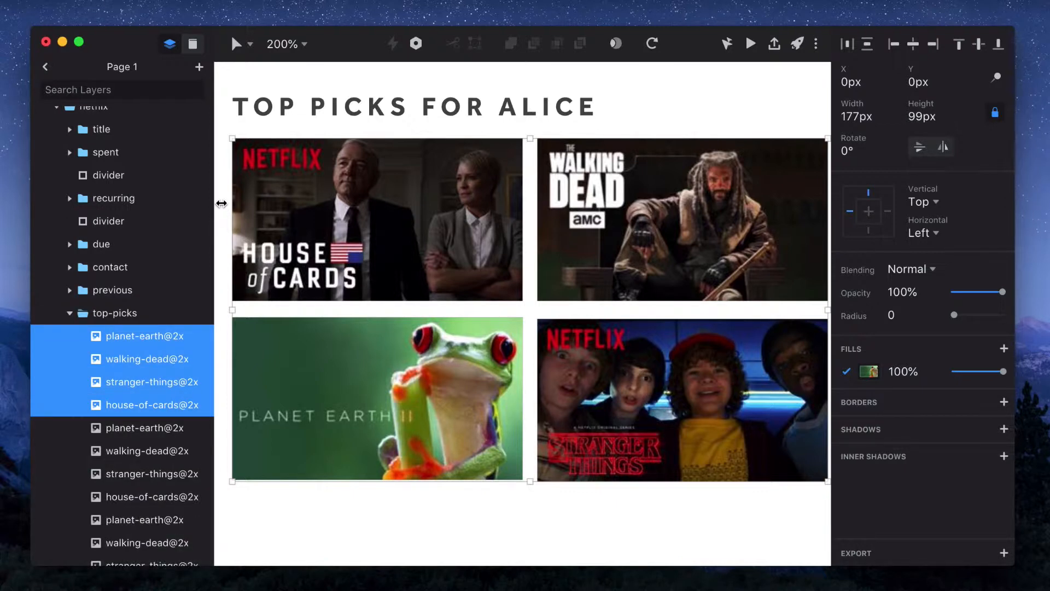
Mask each top-pick image together with its two duplicates, for House of Cards, Walking Dead, Planet Earth and Stranger Things
scroll(339, 129, left, 2)
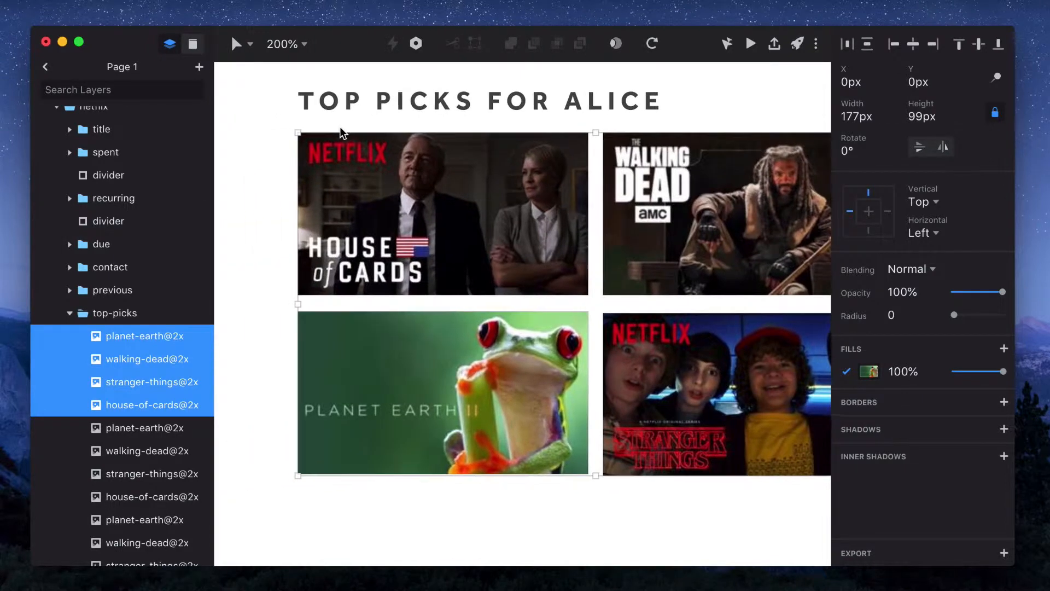
drag(267, 143, 396, 220)
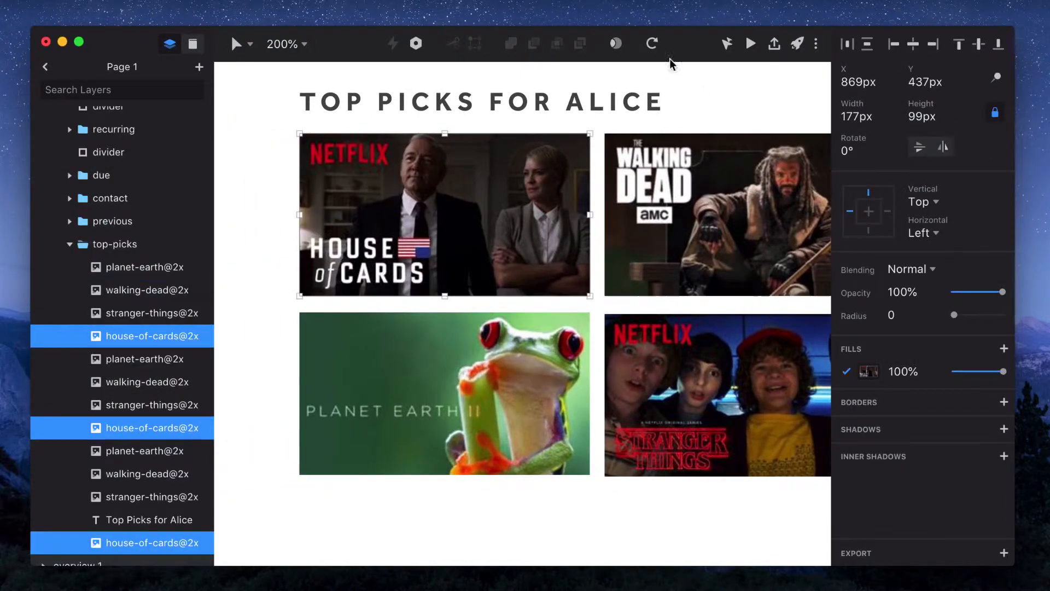
click(617, 44)
click(752, 123)
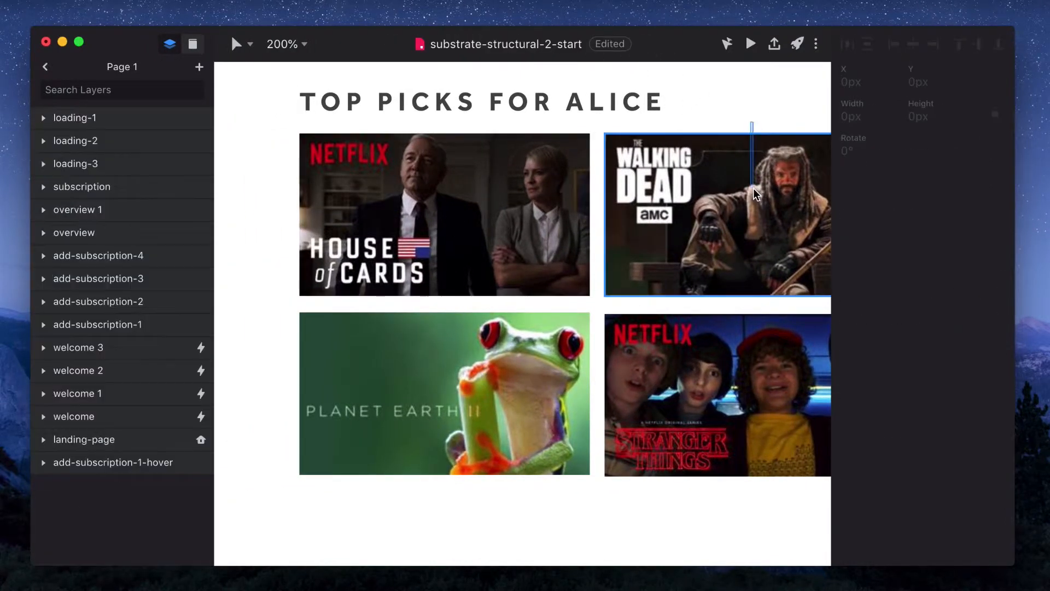
drag(755, 192, 756, 195)
click(617, 44)
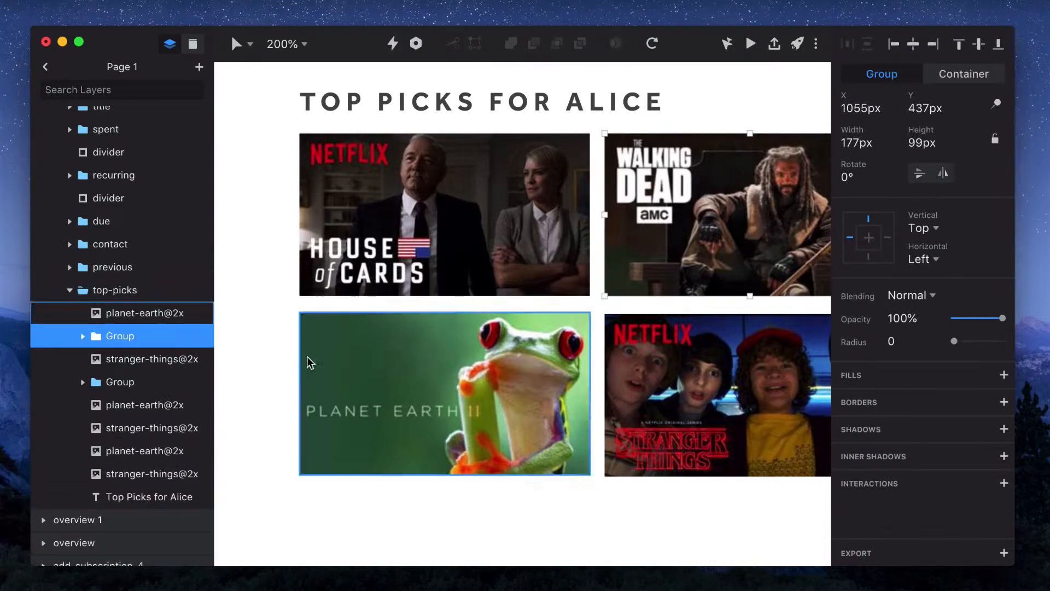
drag(277, 362, 361, 391)
click(617, 44)
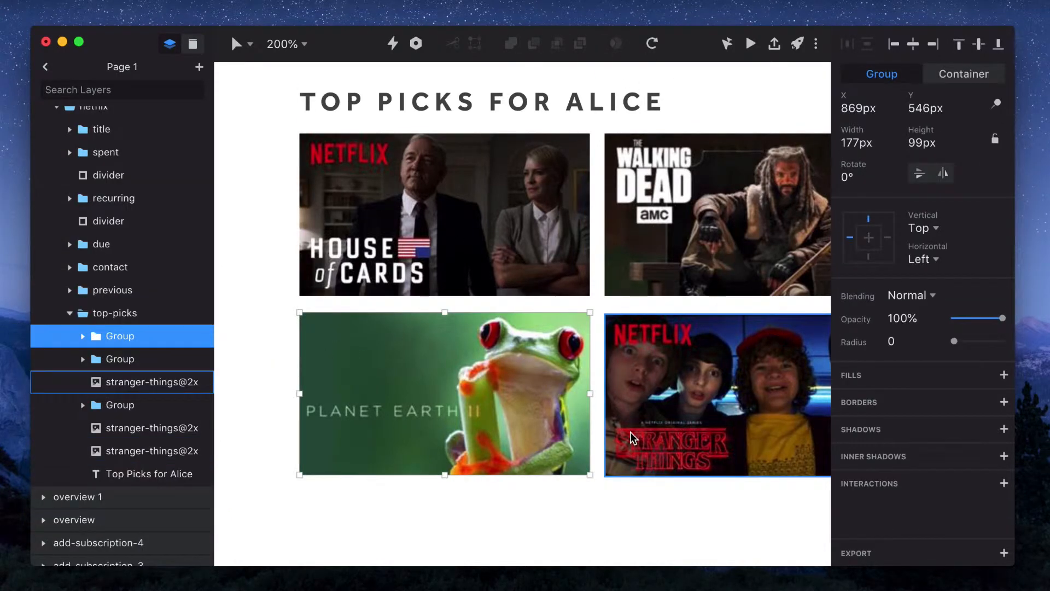
click(643, 481)
drag(642, 482, 652, 428)
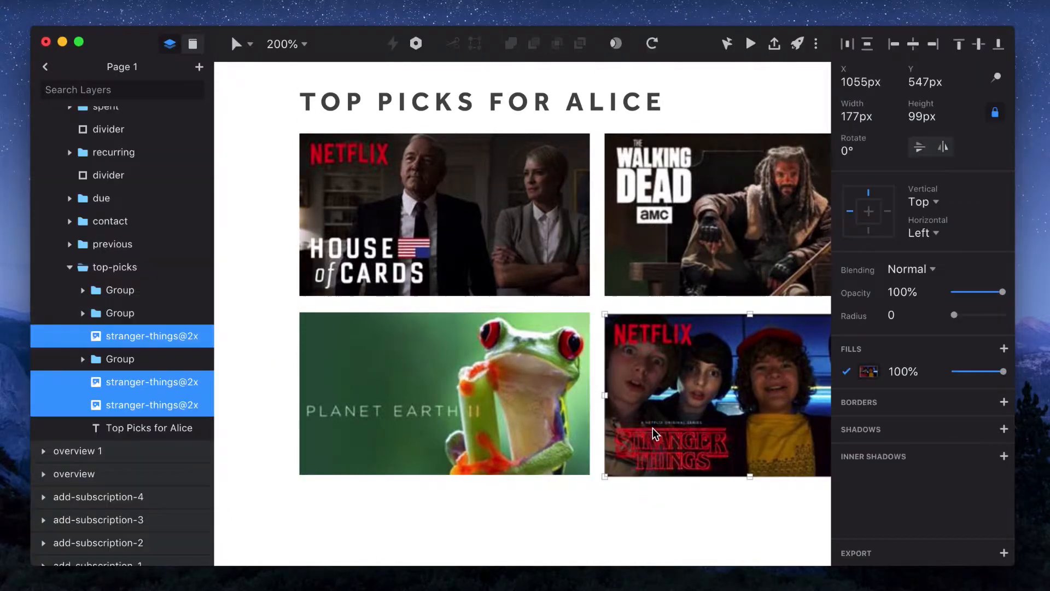
click(617, 44)
Rename the four mask groups st, hoc, pe and wd
key(Return)
text(st)
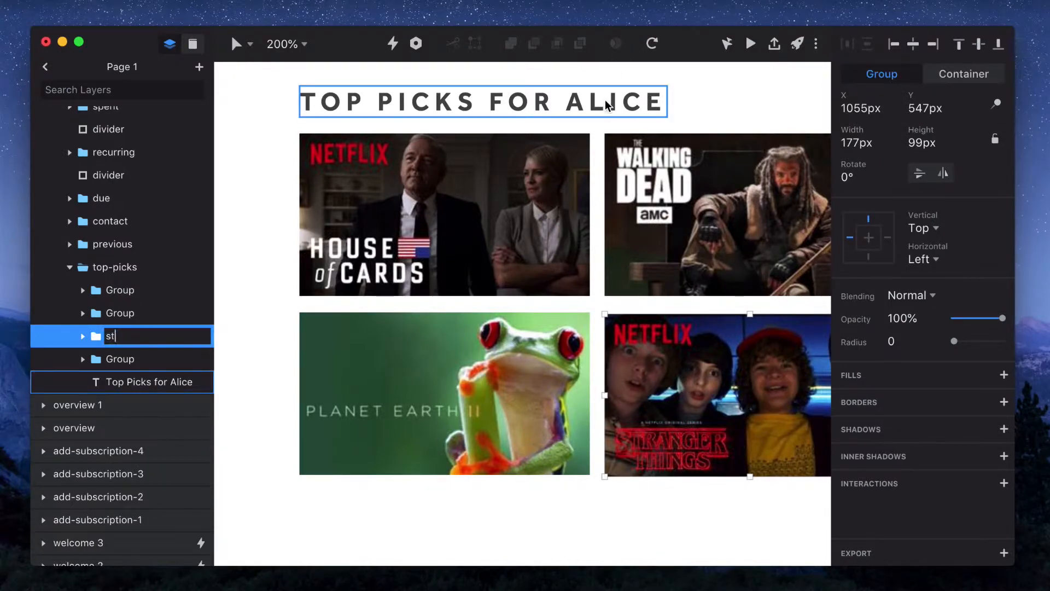
key(Tab)
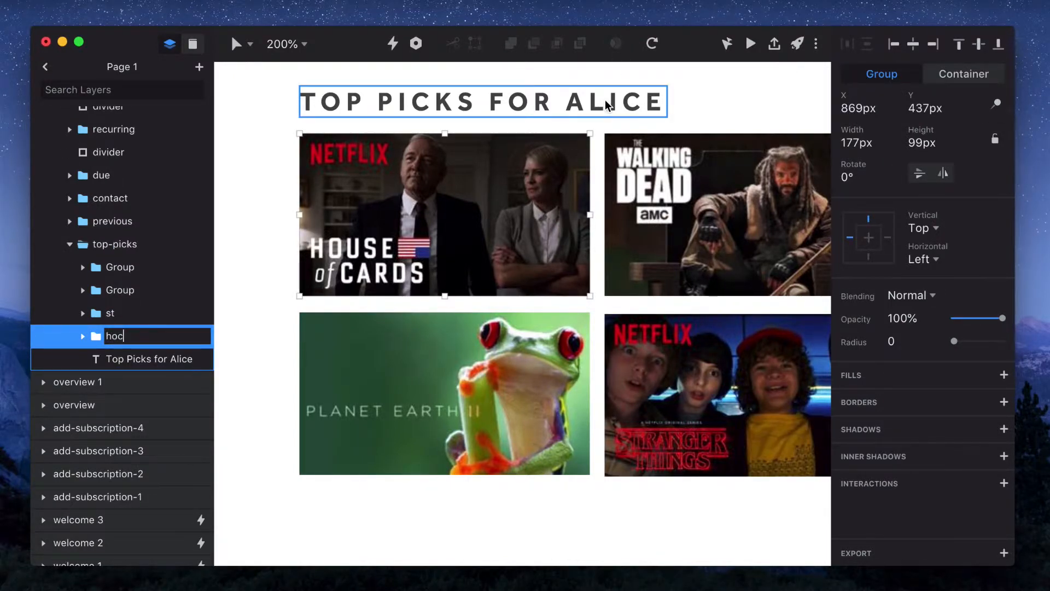
click(127, 268)
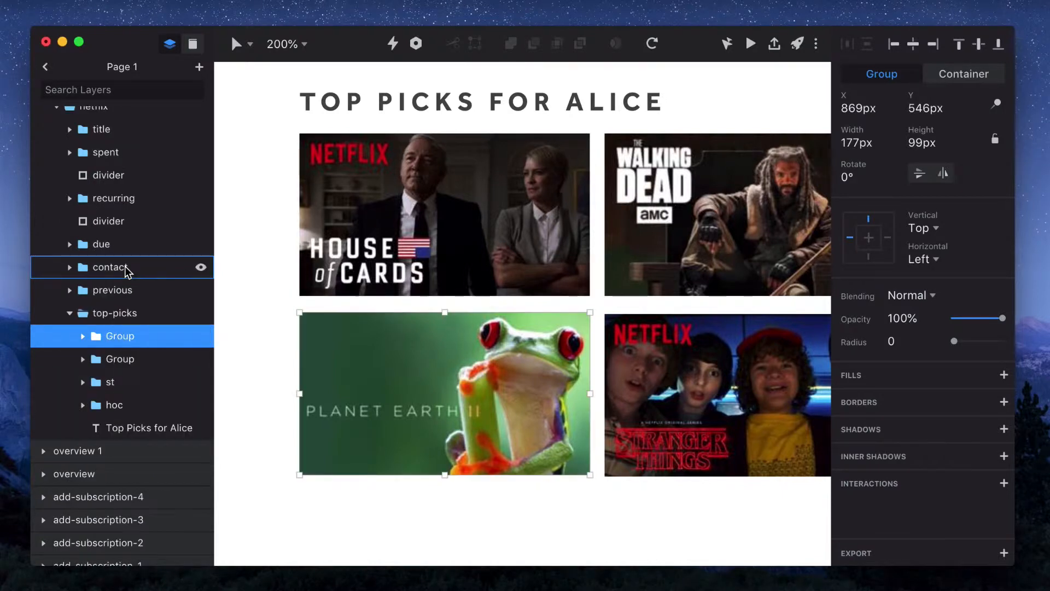
key(Return)
text(pe)
key(Tab)
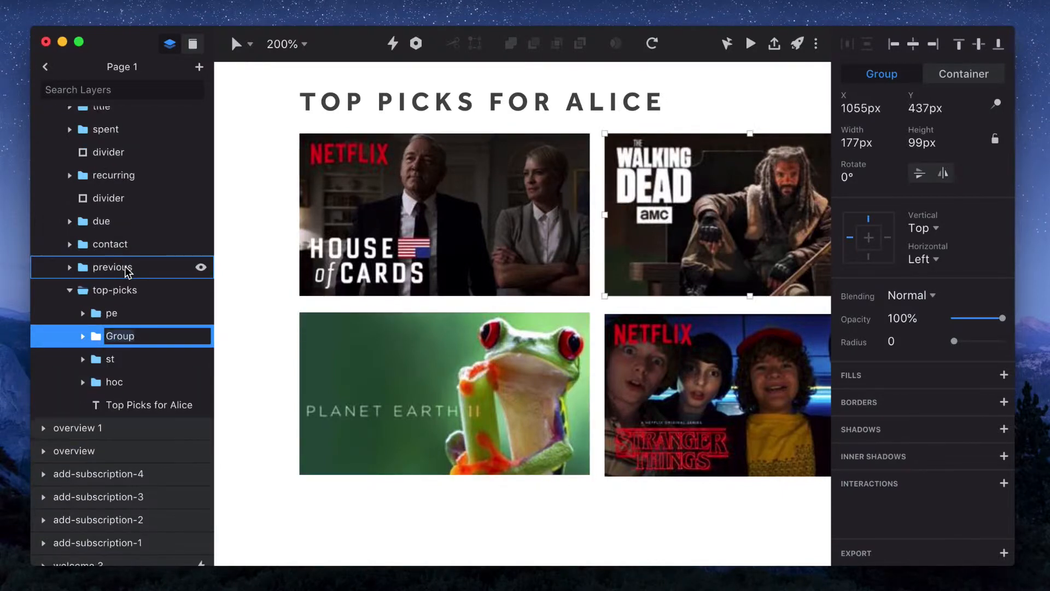
text(wd)
key(Return)
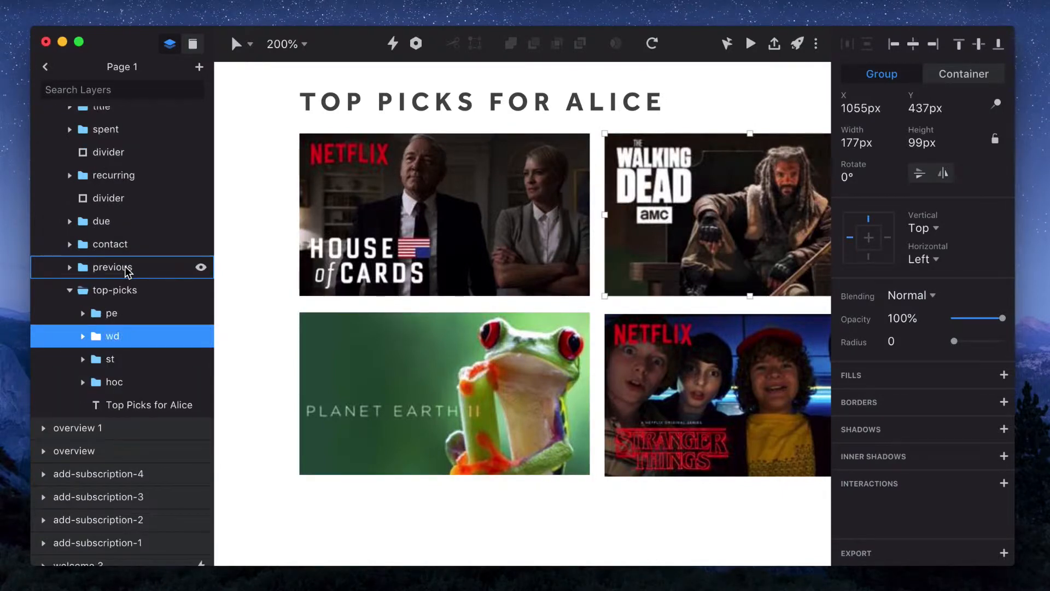
Expand the four groups, select all four mask layers and change their fill to a dark colour RGB 51, 44, 44
double_click(367, 370)
click(145, 382)
scroll(146, 380, down, 2)
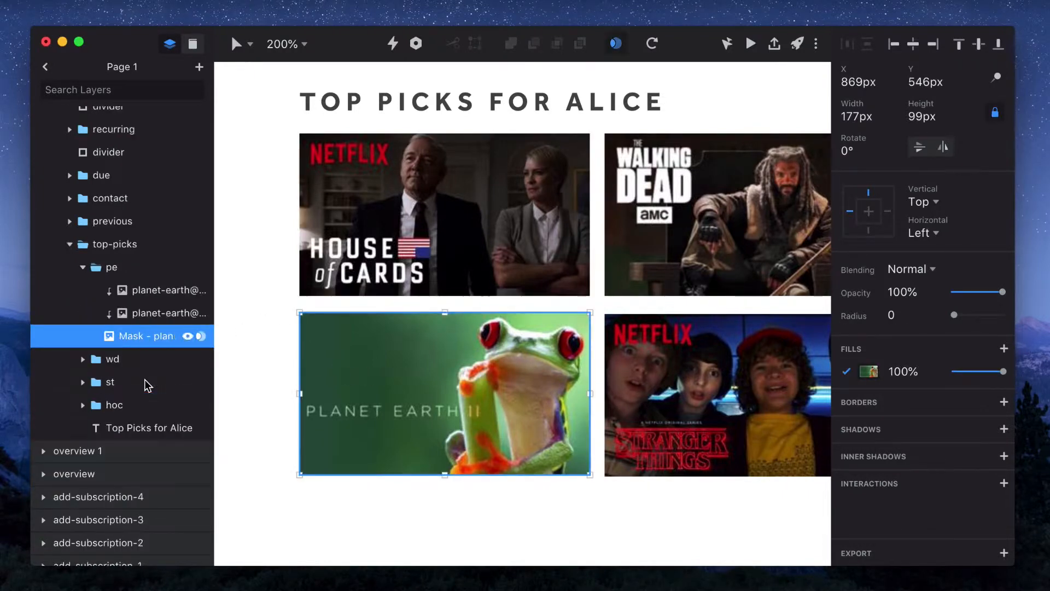
click(83, 364)
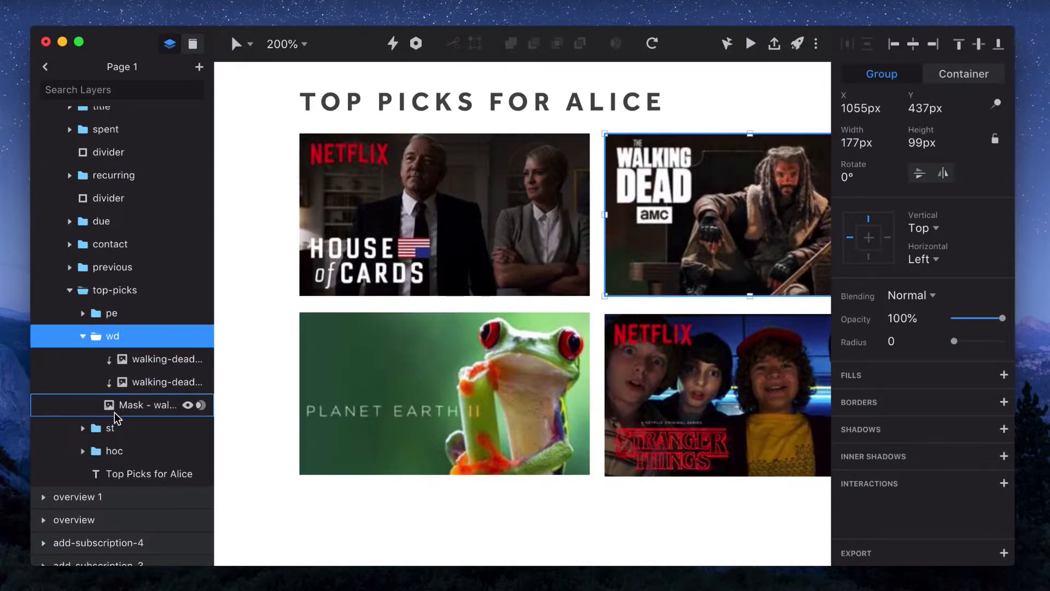
click(83, 428)
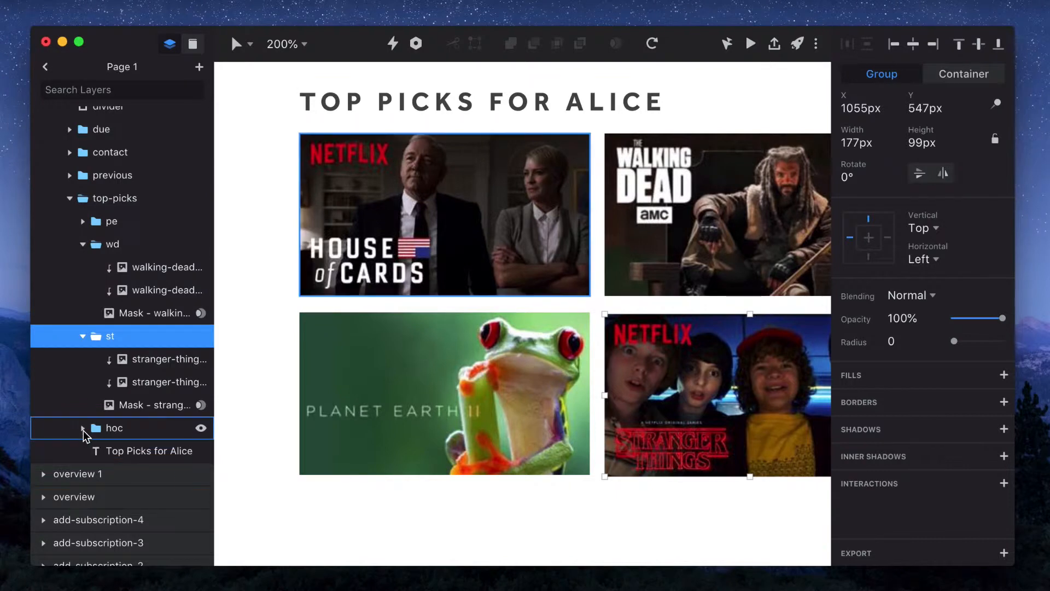
click(83, 429)
scroll(82, 201, up, 1)
click(81, 157)
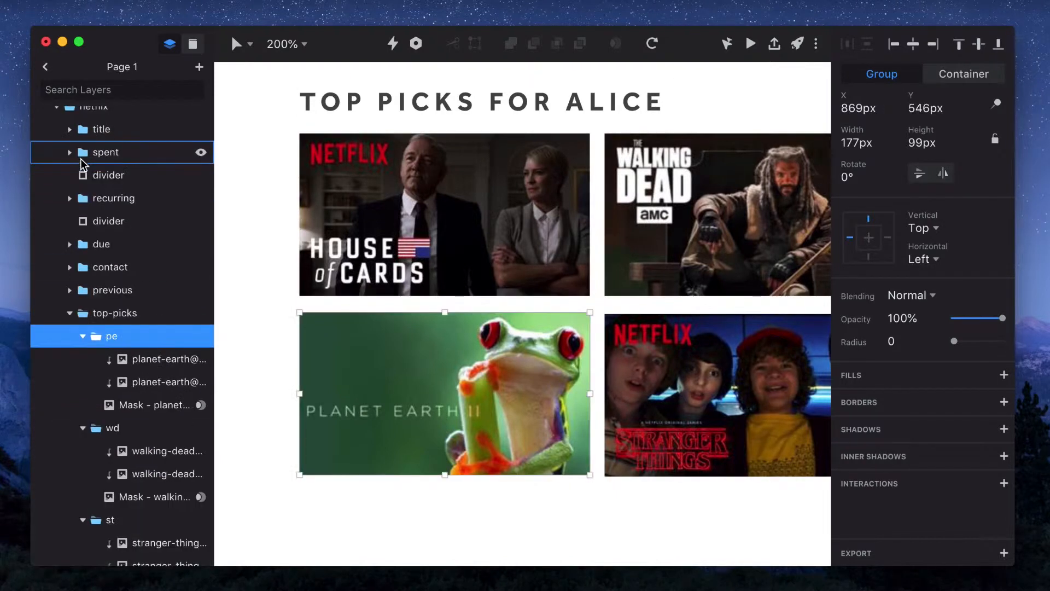
click(134, 405)
scroll(134, 394, down, 5)
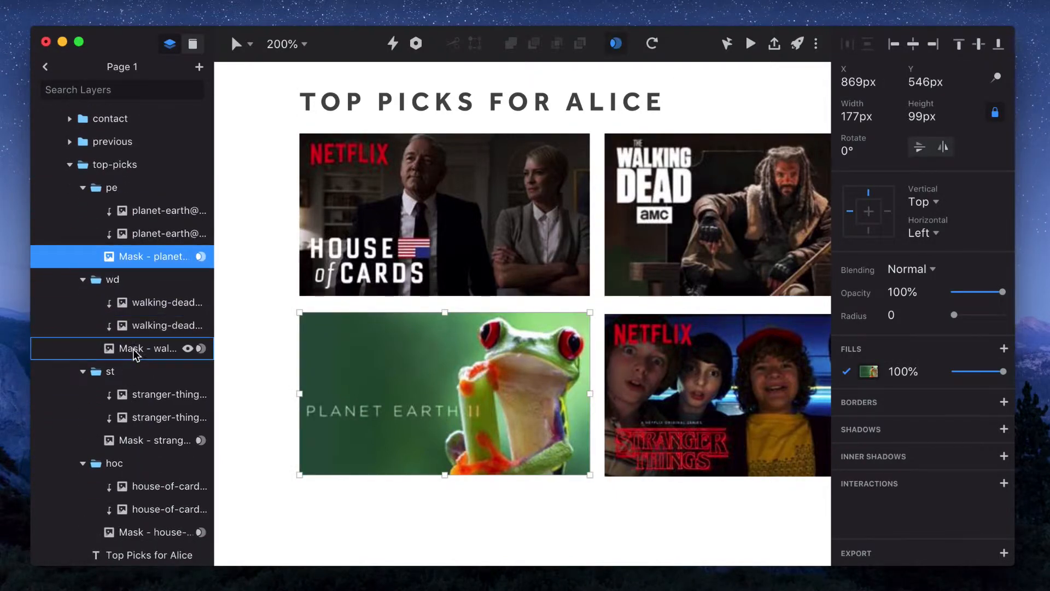
shift+click(134, 350)
scroll(137, 383, down, 4)
shift+click(137, 335)
scroll(137, 383, down, 3)
shift+click(137, 335)
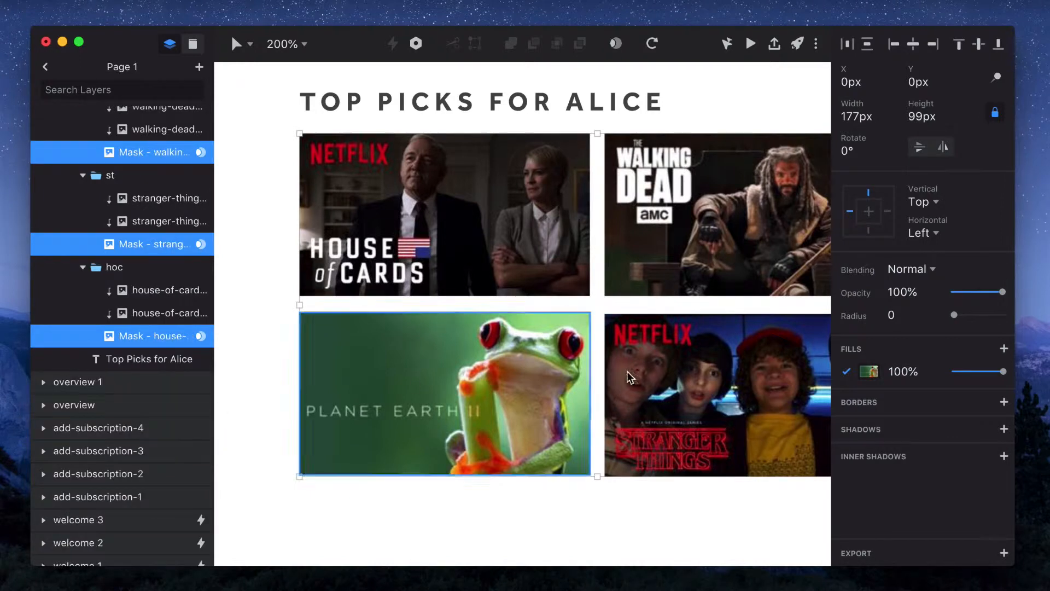
click(870, 371)
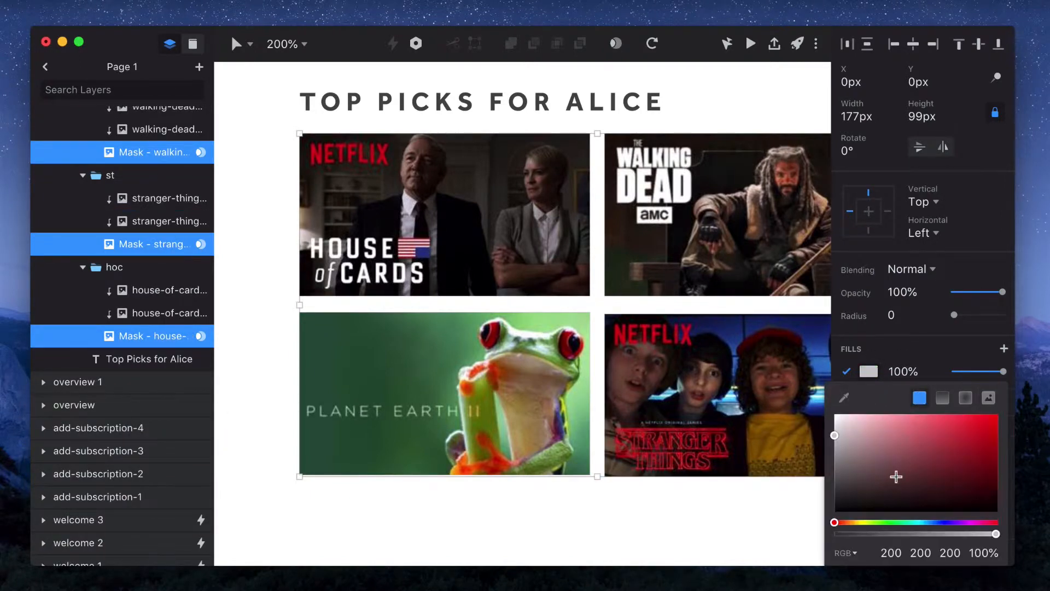
drag(896, 476, 856, 493)
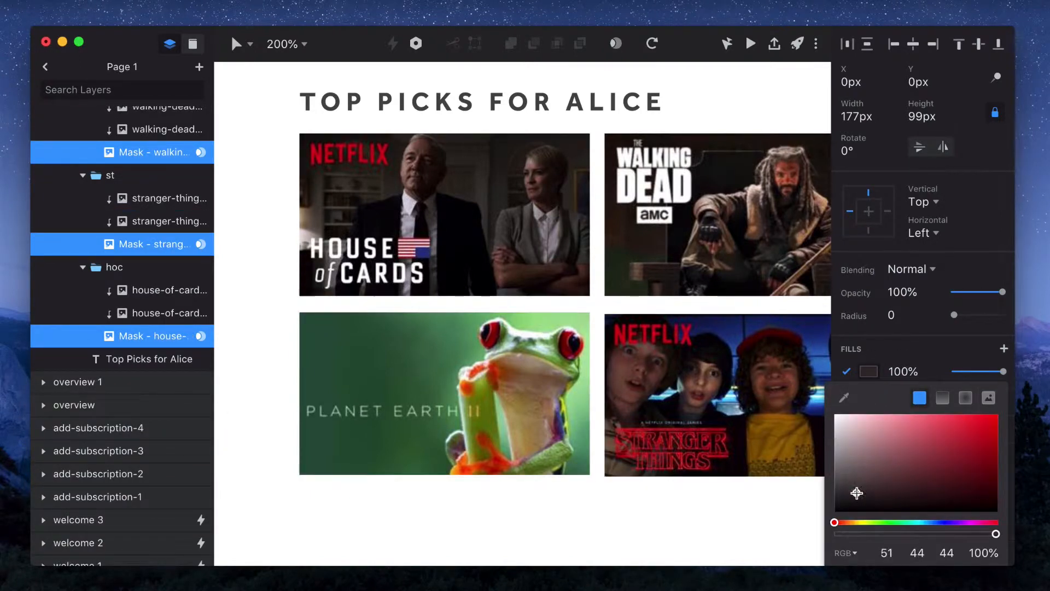
click(871, 374)
Select the top duplicate in each top-pick group and change its fill to the red sampled from the MONTHLY badge, RGB 220, 29, 49
click(167, 292)
super+click(163, 247)
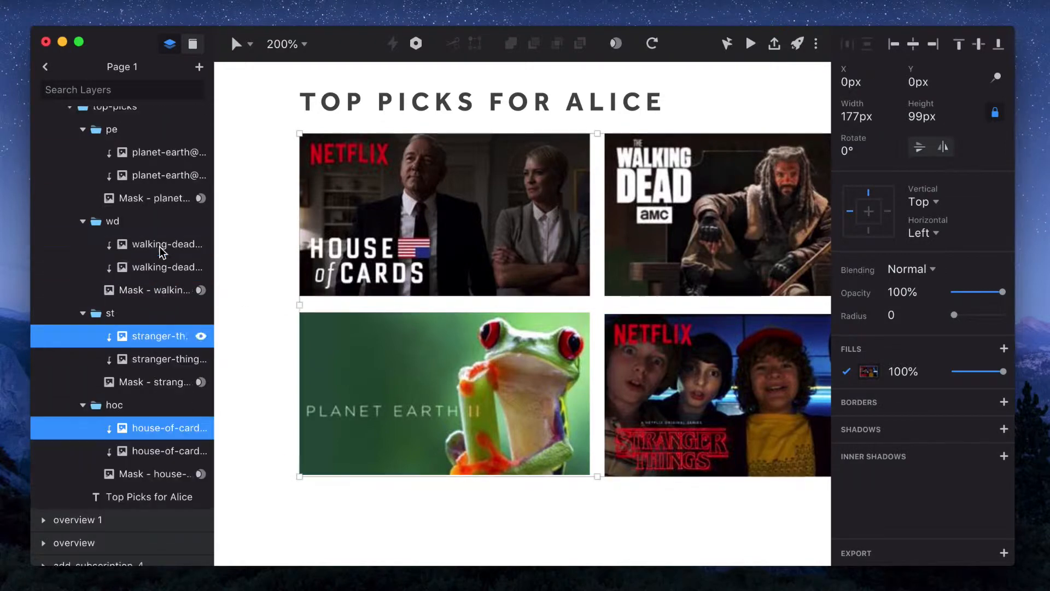
super+click(159, 247)
super+click(159, 247)
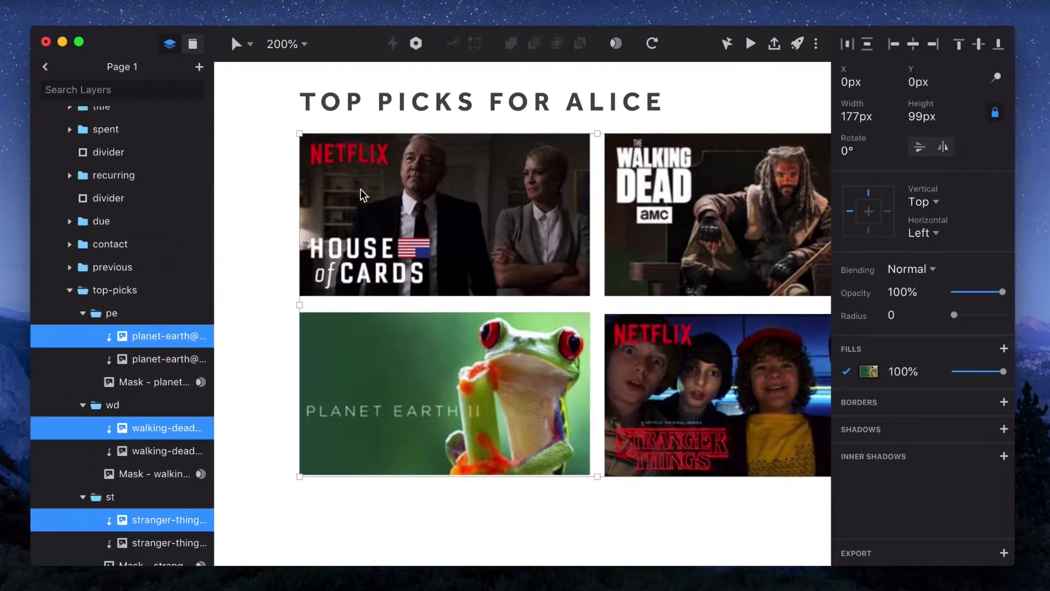
scroll(361, 192, up, 10)
scroll(361, 192, left, 6)
click(870, 372)
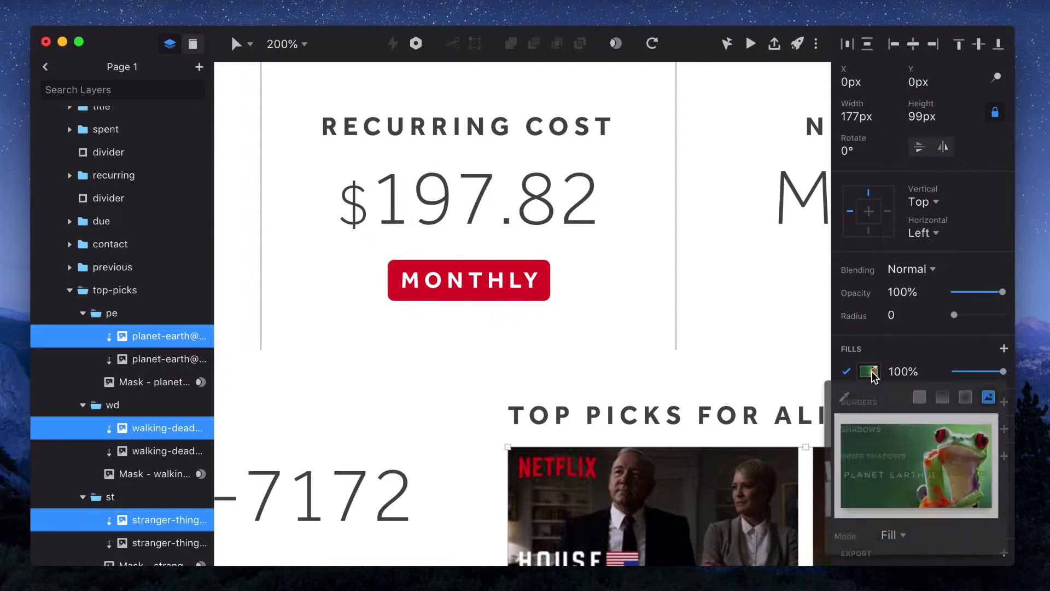
click(919, 397)
key(ctrl+c)
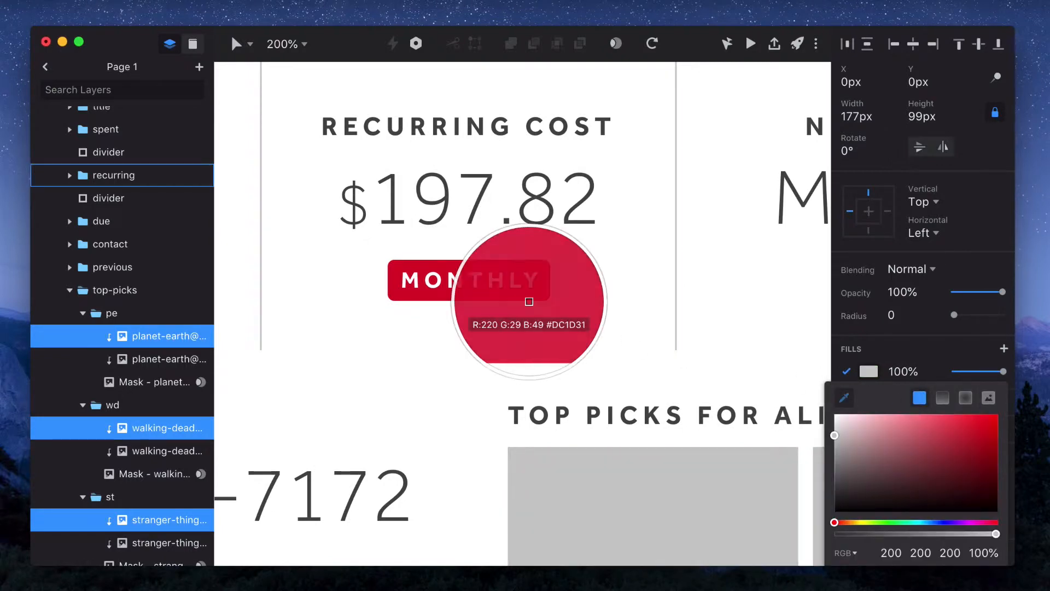
click(529, 302)
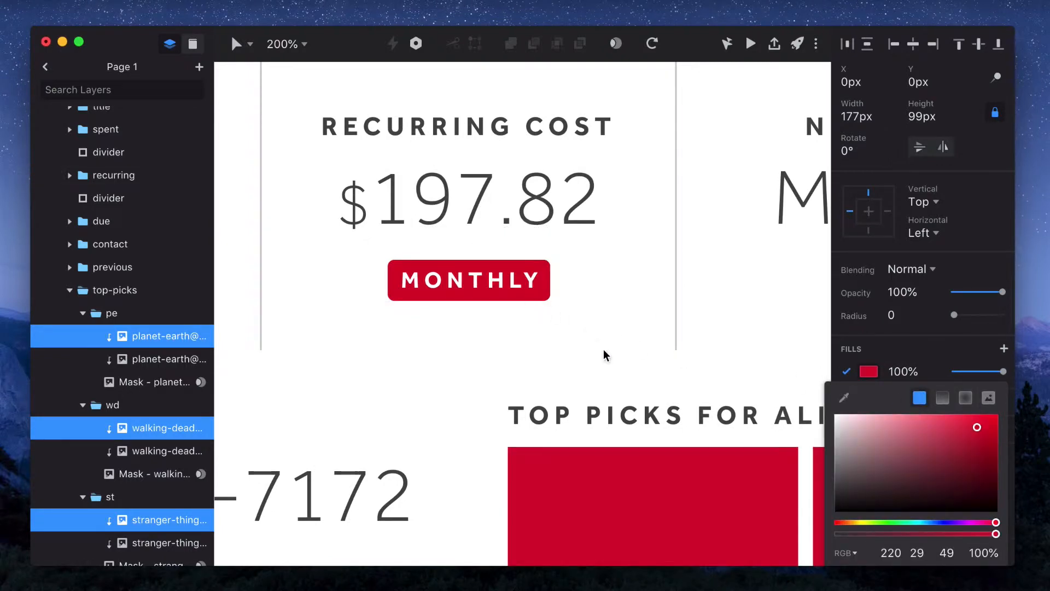
Select the second duplicate image in each of the four top-pick groups and unlock its width-height ratio
scroll(603, 349, down, 12)
scroll(603, 349, right, 8)
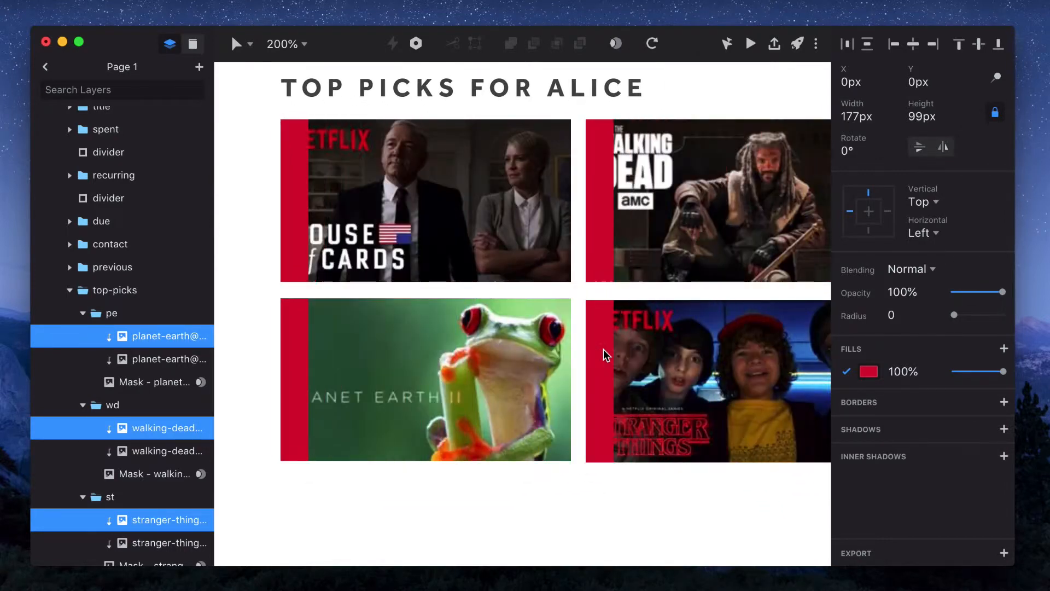
click(140, 365)
super+click(158, 428)
super+click(158, 429)
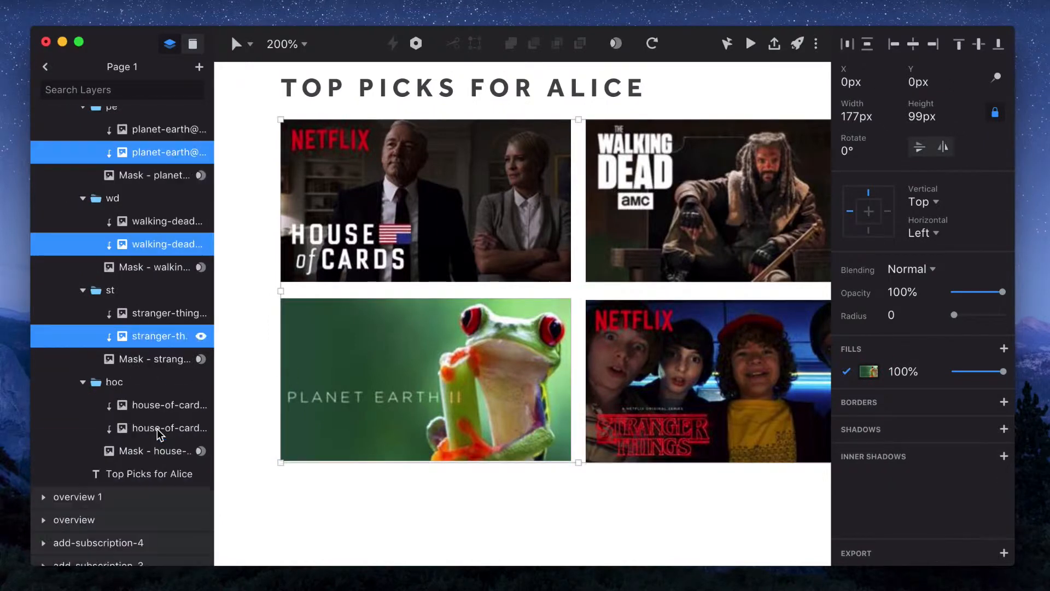
super+click(157, 429)
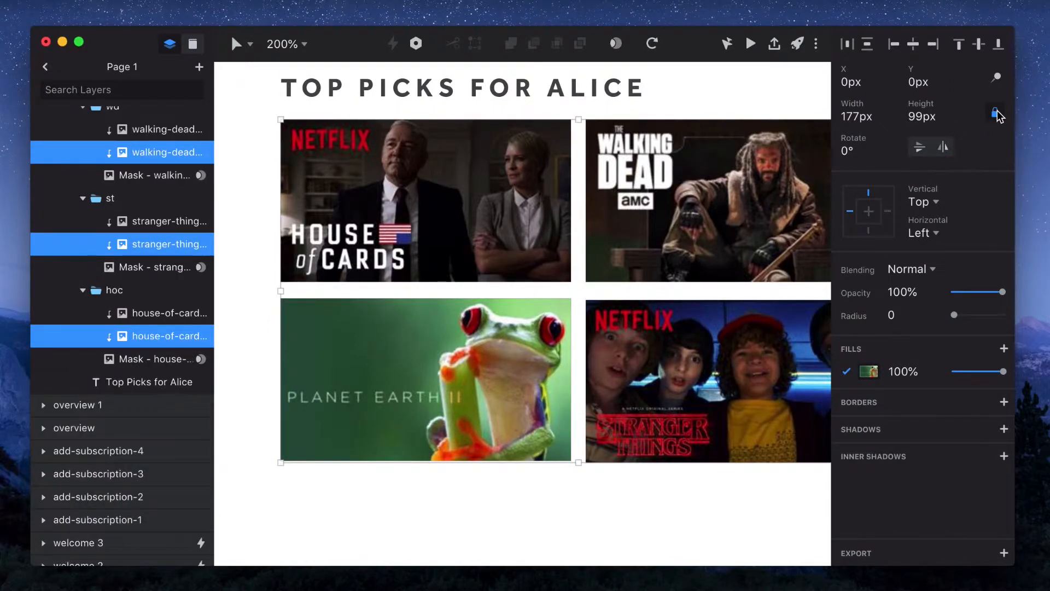
click(575, 273)
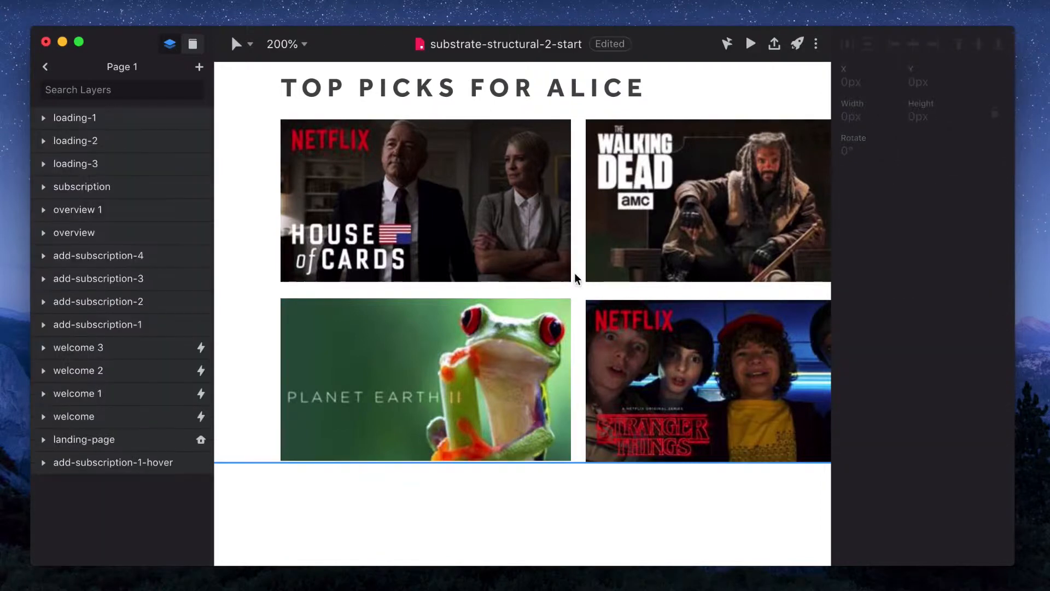
Paste a copy of the subscription artboard's netflix group into the overview artboard and nudge it down to Y 170 px
click(543, 247)
mouse_move(568, 203)
mouse_down()
mouse_move(334, 208)
mouse_move(573, 210)
mouse_up()
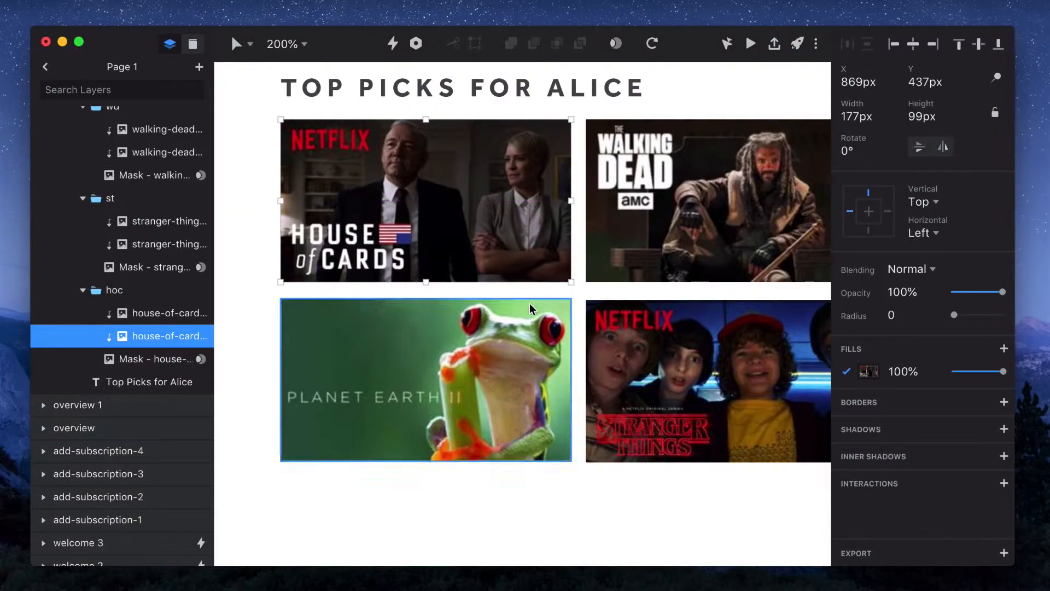
click(584, 302)
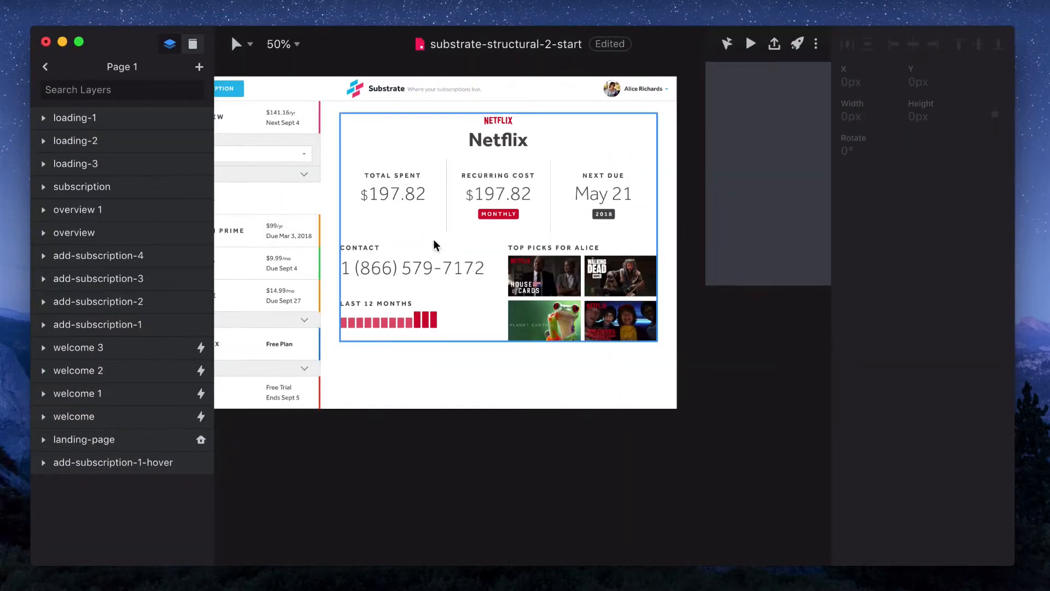
click(434, 241)
scroll(433, 244, up, 10)
scroll(434, 244, up, 8)
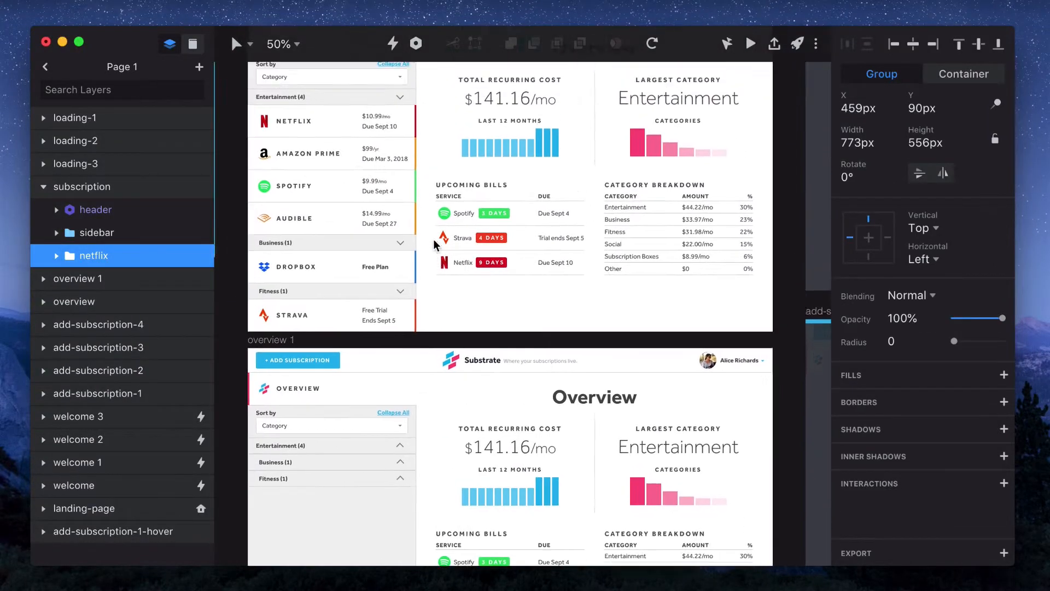
click(249, 99)
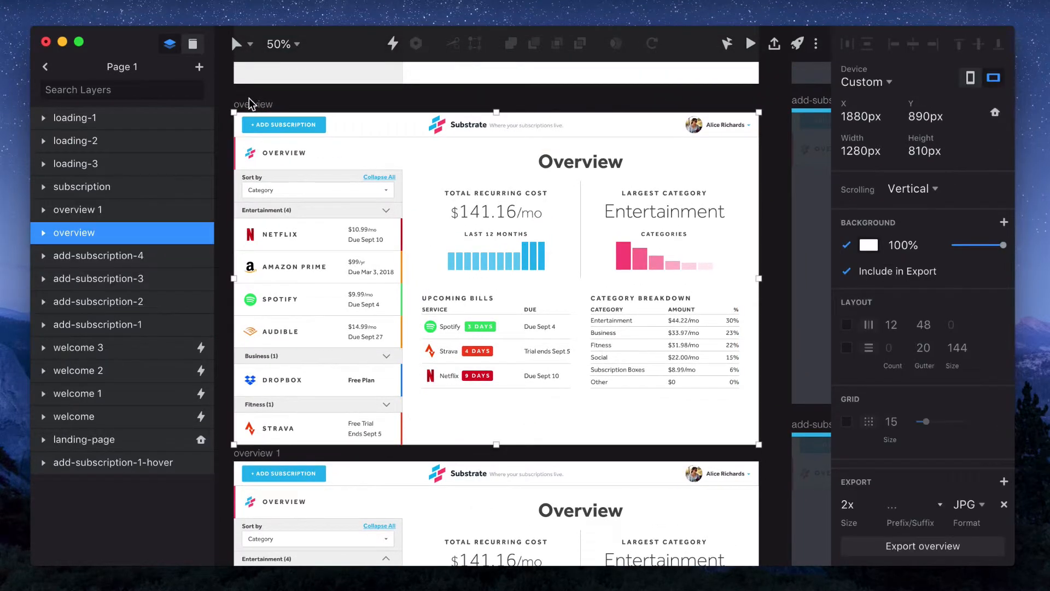
key(super+v)
key(shift+Down)
key(shift+Down)
key(shift+Down)
key(shift+Down)
key(shift+Down)
key(shift+Down)
key(shift+Down)
key(shift+Down)
key(shift+Down)
key(shift+Down)
key(shift+Down)
key(shift+Down)
key(shift+Down)
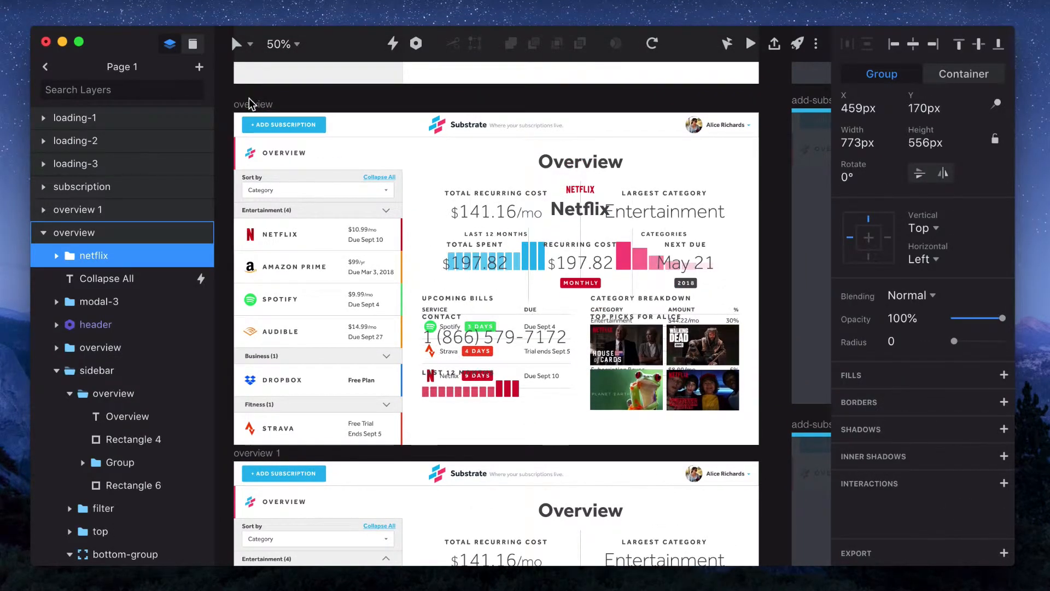
Paste a copy of the overview artboard's content group into the subscription artboard and nudge it up to Y -30 px
click(538, 159)
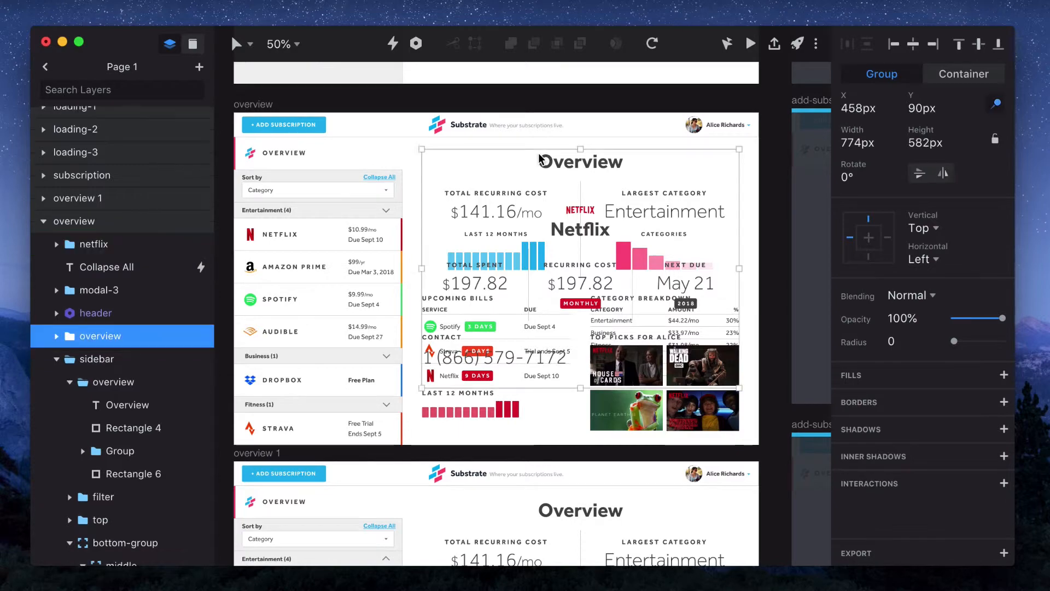
scroll(539, 159, down, 12)
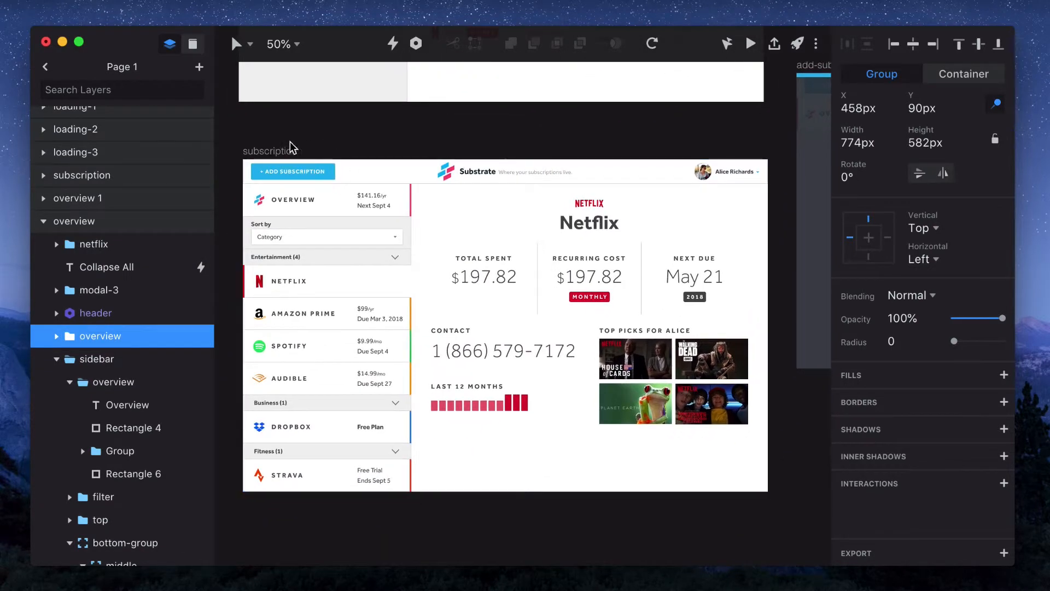
click(279, 151)
key(super+v)
key(shift+Up)
key(shift+Up)
key(shift+Up)
key(shift+Up)
key(shift+Up)
key(shift+Up)
key(shift+Up)
key(shift+Up)
key(shift+Up)
key(shift+Up)
key(shift+Up)
key(shift+Up)
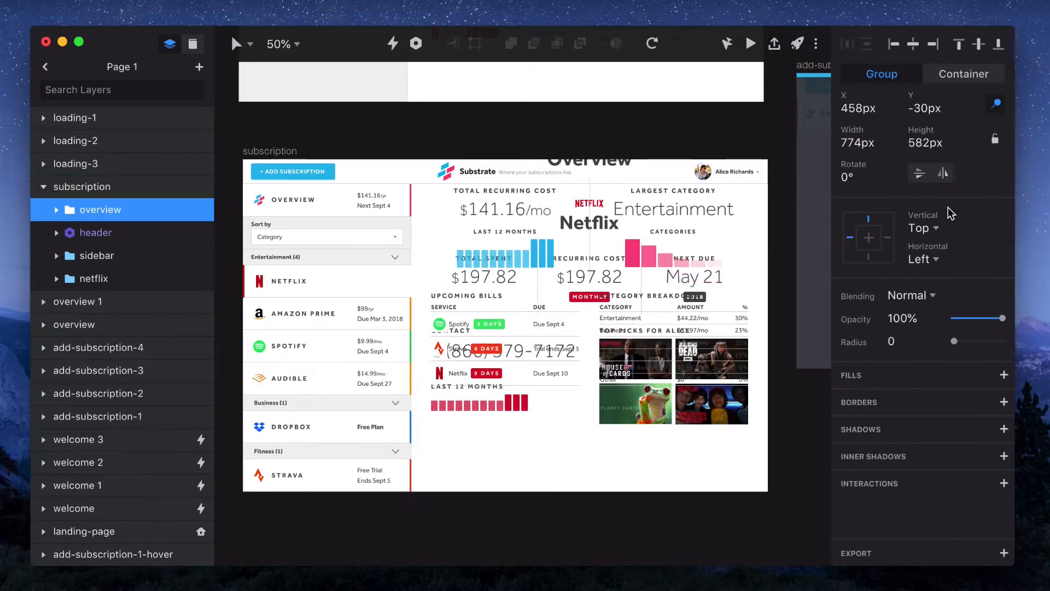
Set the pasted overview group's opacity to 0% and move it below the header layer in the subscription artboard
drag(1001, 318, 953, 318)
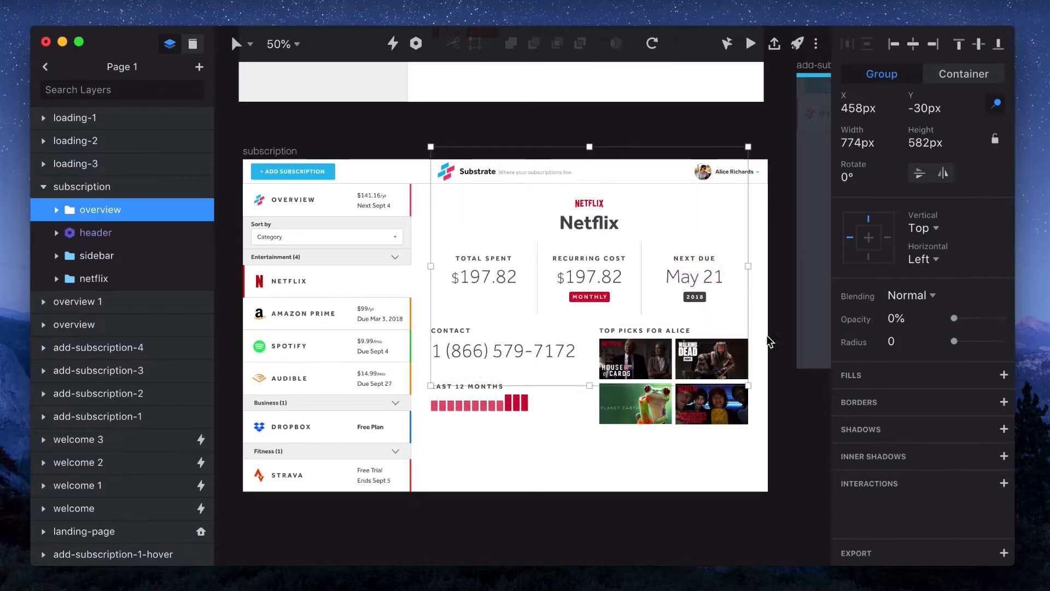
drag(101, 210, 104, 248)
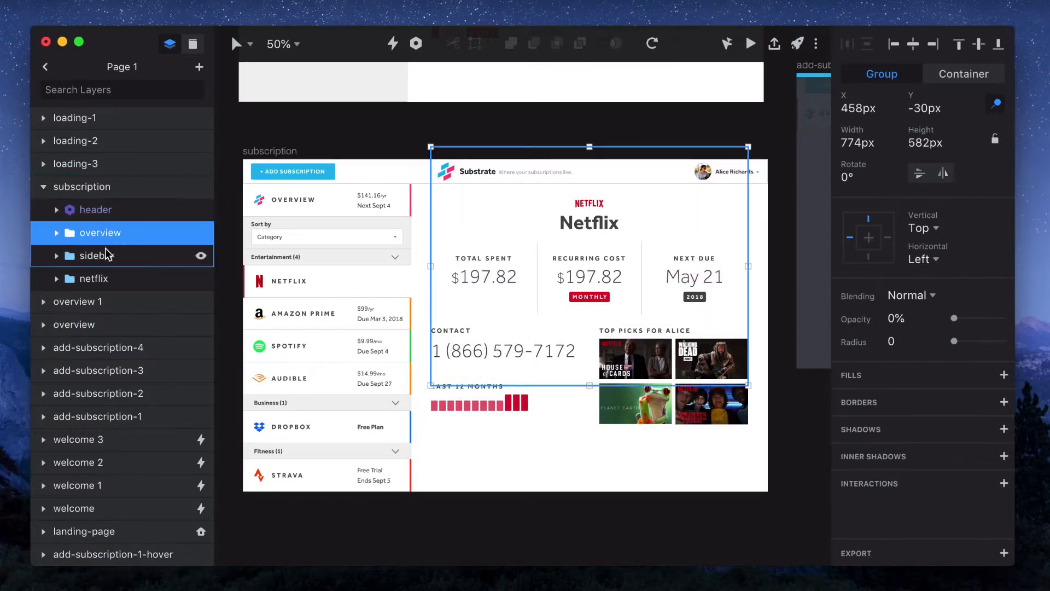
scroll(487, 247, up, 5)
scroll(488, 251, down, 7)
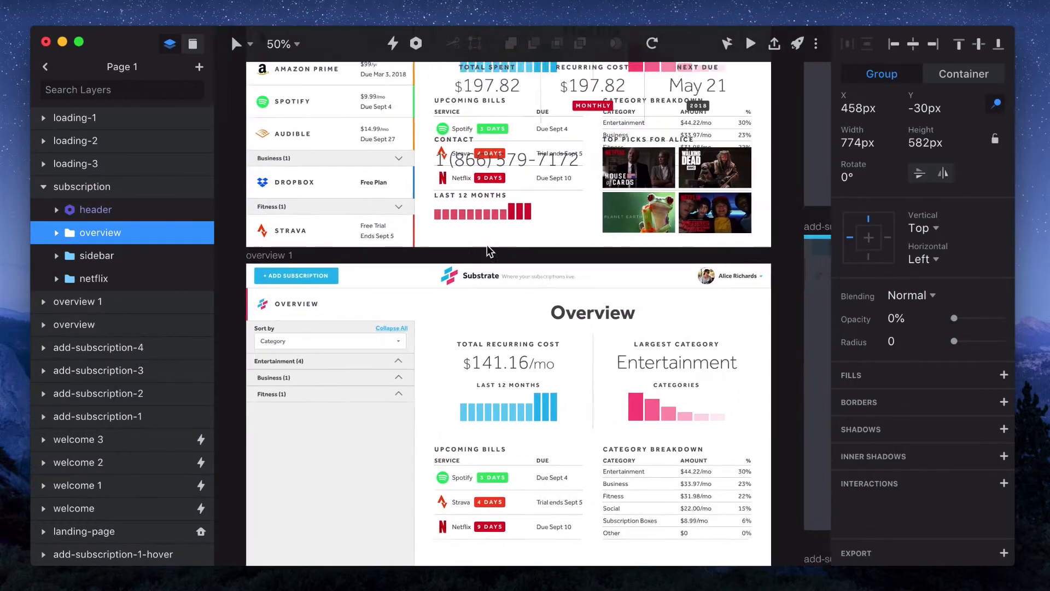
Select the image duplicates in the overview artboard's copied top-pick groups and set their width to 1 px
click(691, 238)
click(691, 238)
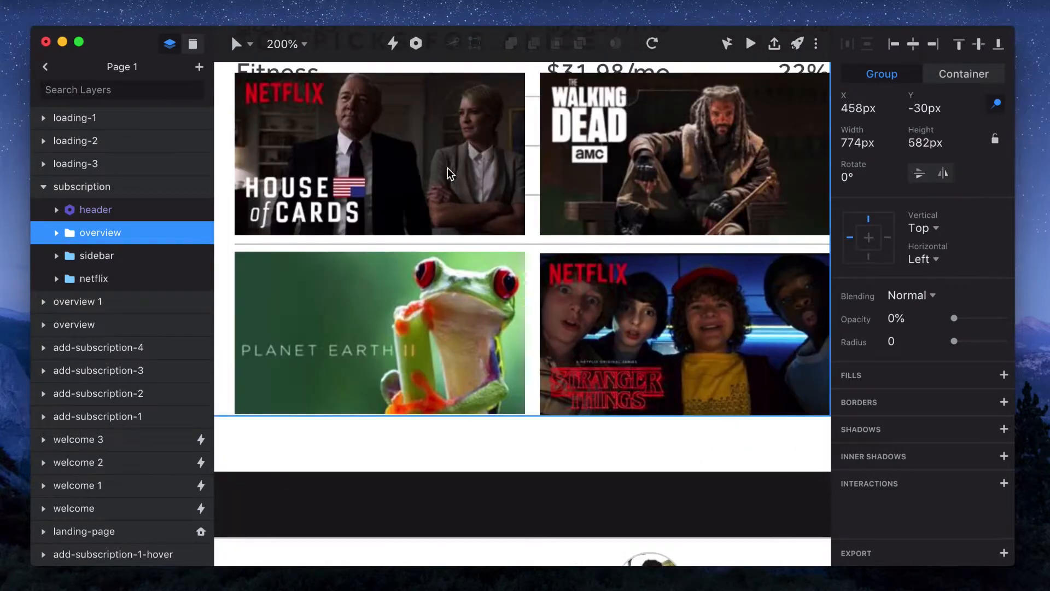
scroll(449, 173, up, 2)
scroll(448, 173, left, 1)
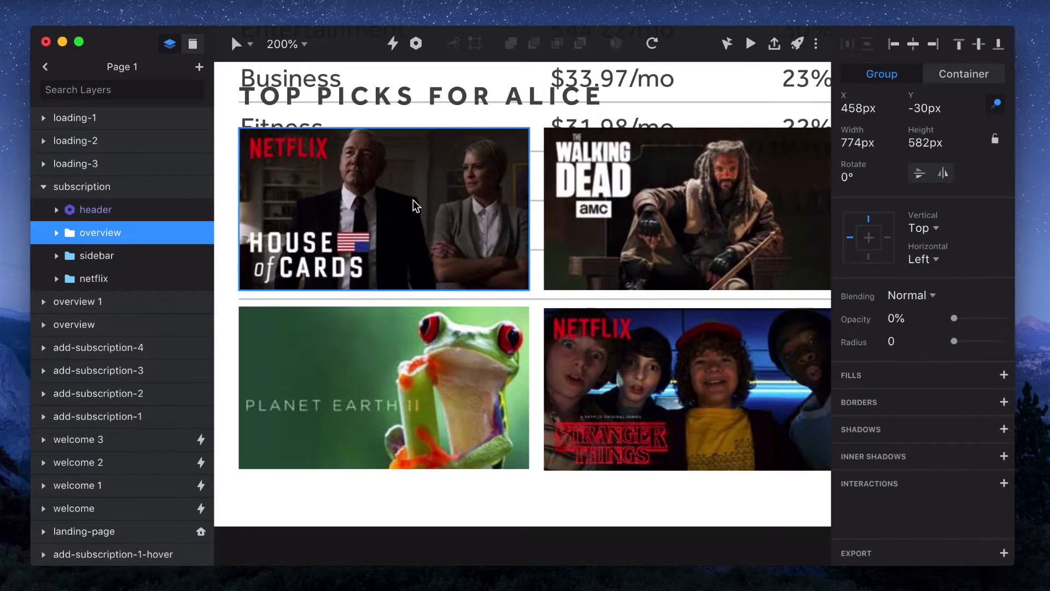
super+click(415, 202)
click(148, 320)
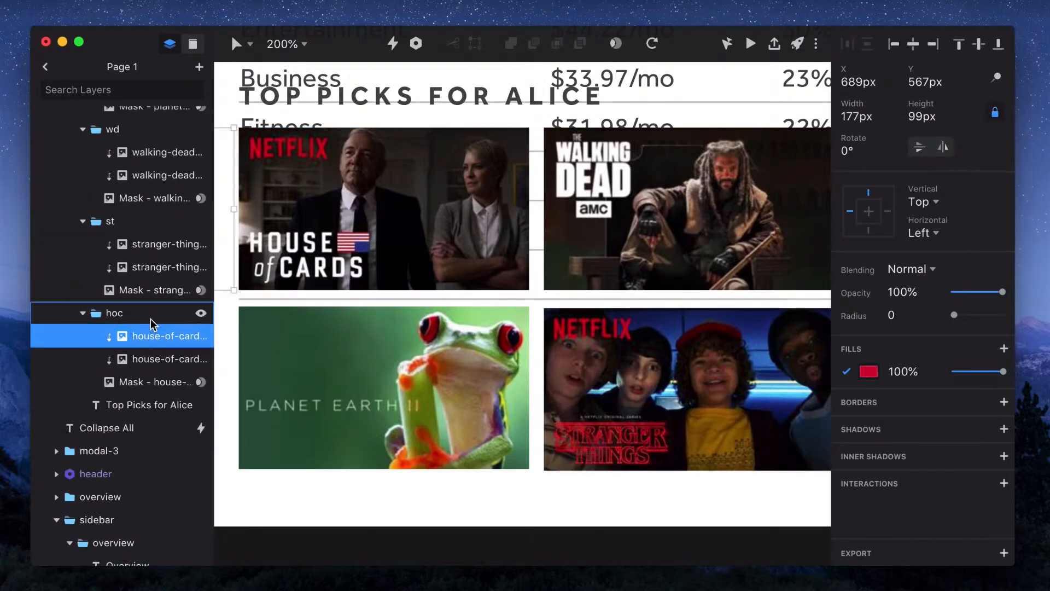
super+click(149, 248)
super+click(149, 246)
super+click(149, 248)
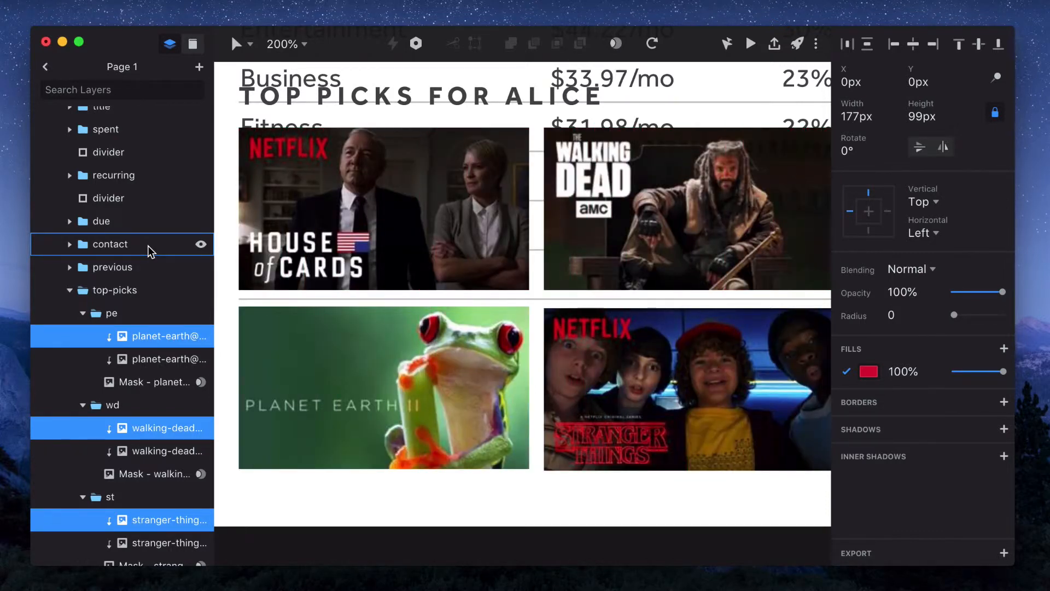
click(147, 363)
scroll(150, 363, down, 1)
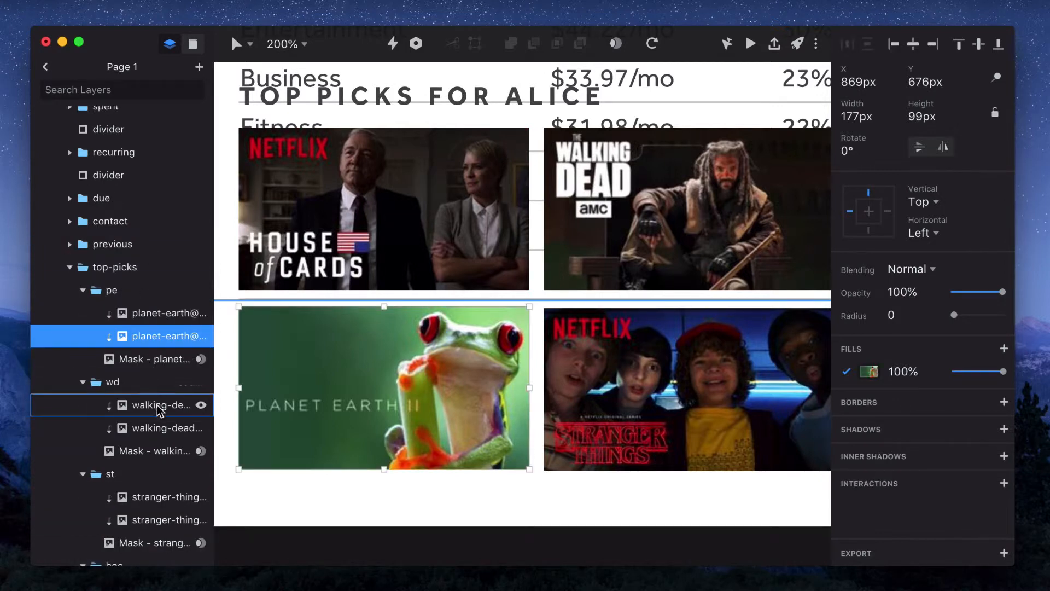
super+click(160, 430)
scroll(160, 431, down, 3)
super+click(160, 431)
scroll(160, 431, down, 3)
super+click(160, 431)
scroll(160, 432, down, 3)
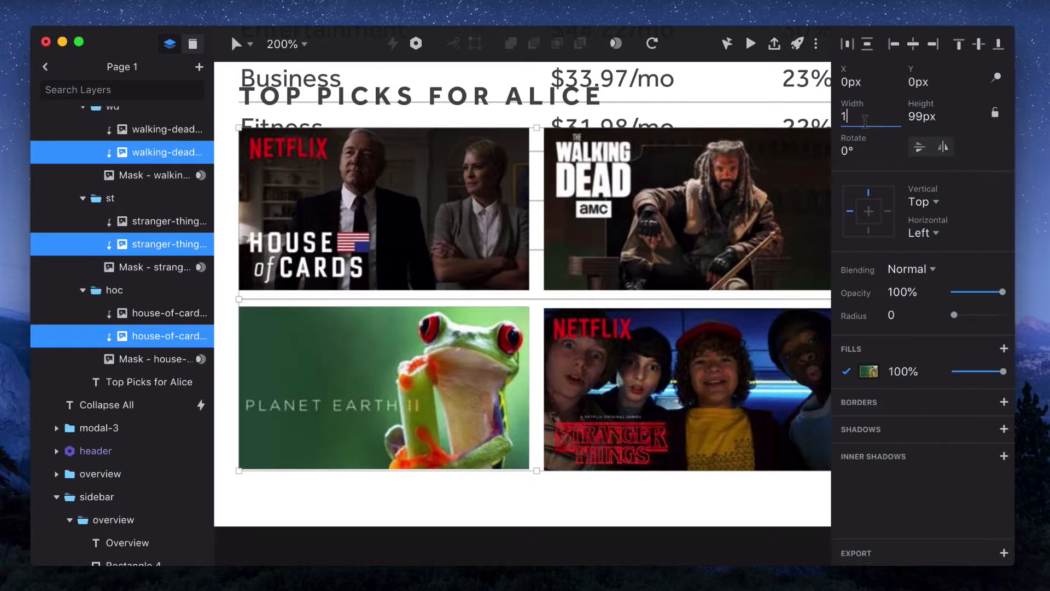
key(Return)
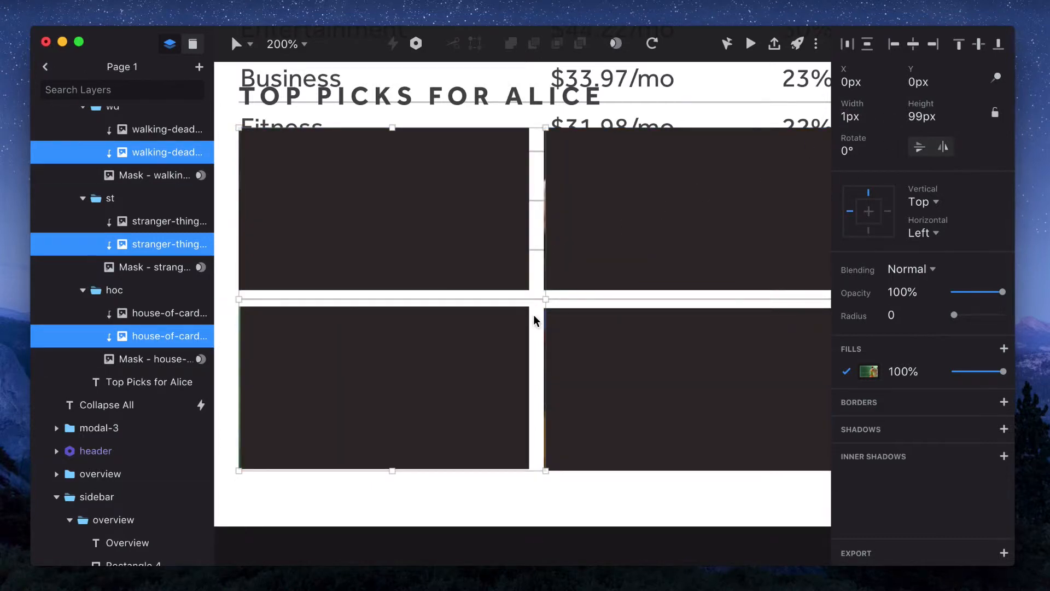
Set the opacity of the netflix group pasted into the overview artboard to 0%
key(super+minus)
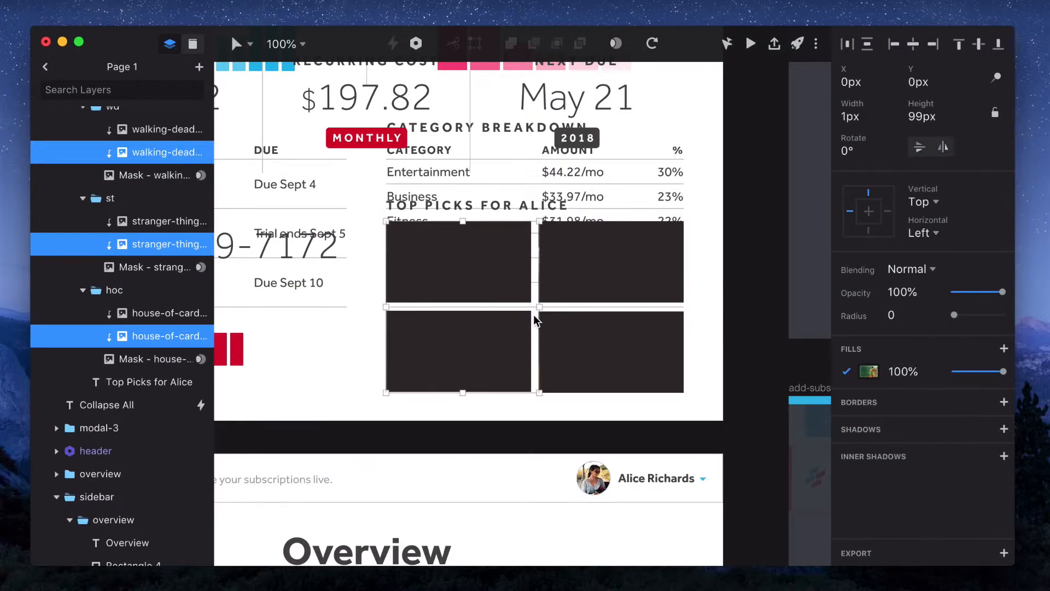
scroll(535, 315, left, 3)
scroll(534, 316, up, 2)
click(497, 461)
click(511, 424)
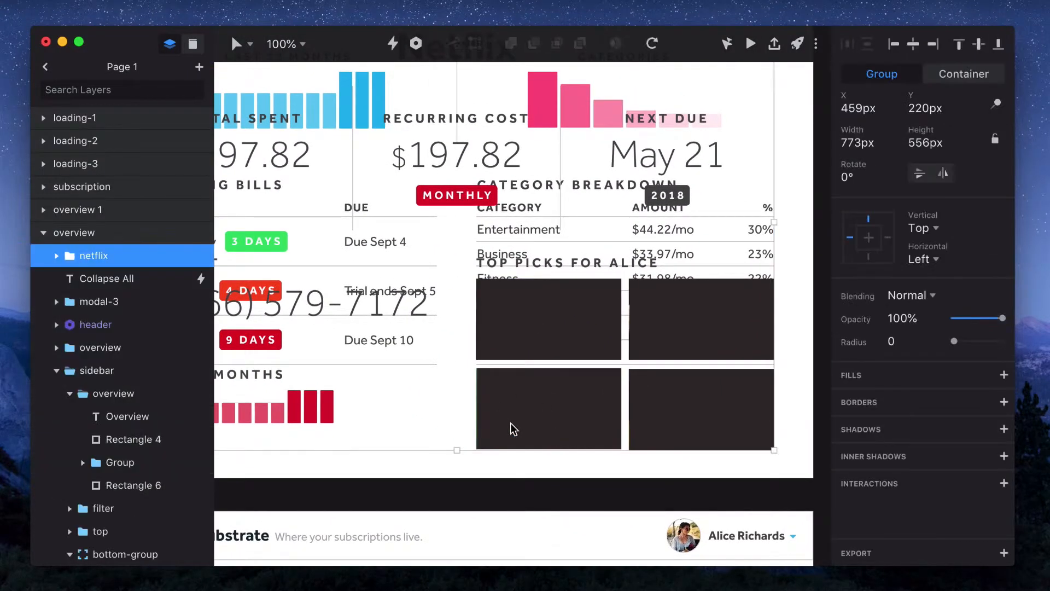
drag(1003, 319, 825, 323)
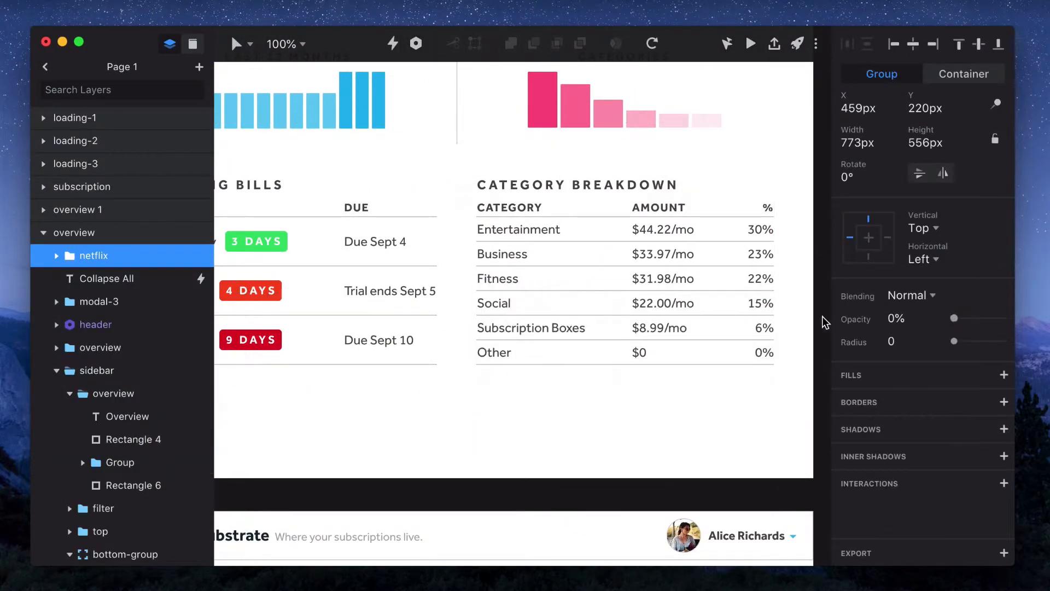
Link the sidebar's Netflix row to the subscription screen with a tap trigger and a Motion transition of 1.5 s
scroll(638, 342, left, 5)
double_click(472, 266)
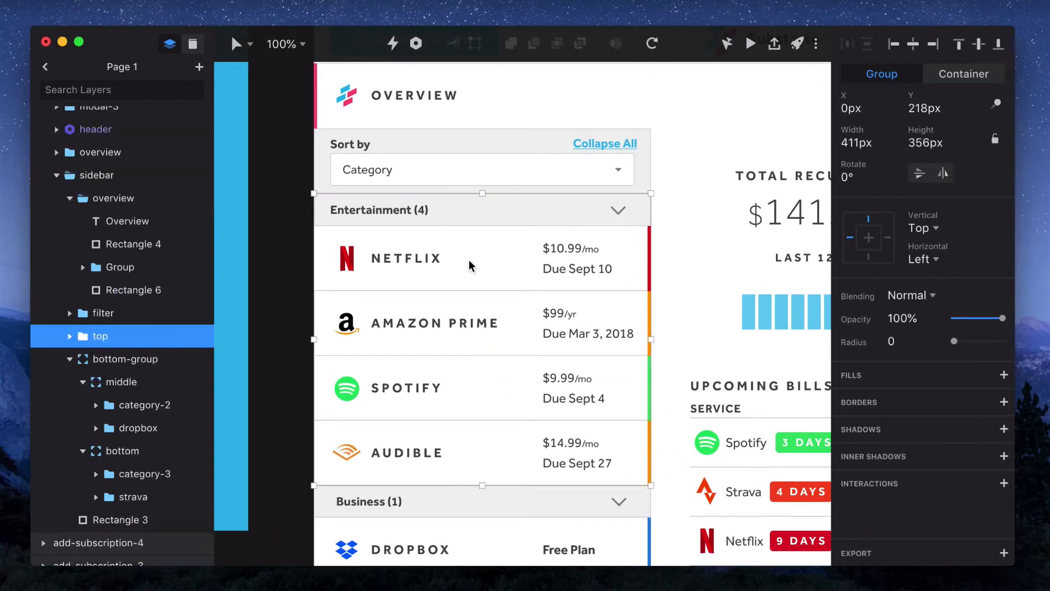
double_click(472, 266)
scroll(471, 266, down, 10)
scroll(471, 266, down, 10)
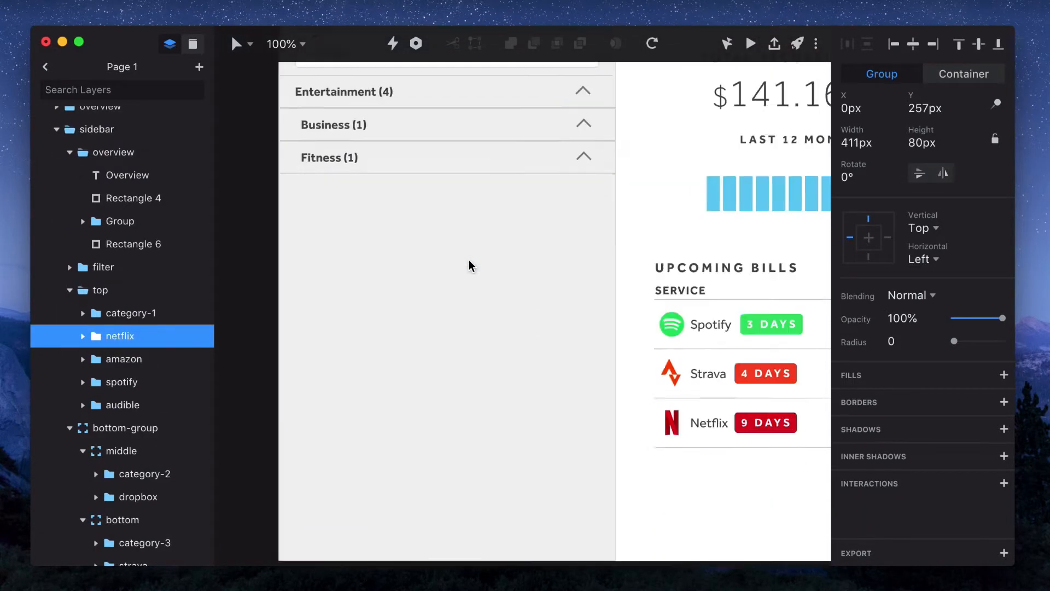
key(c)
click(474, 443)
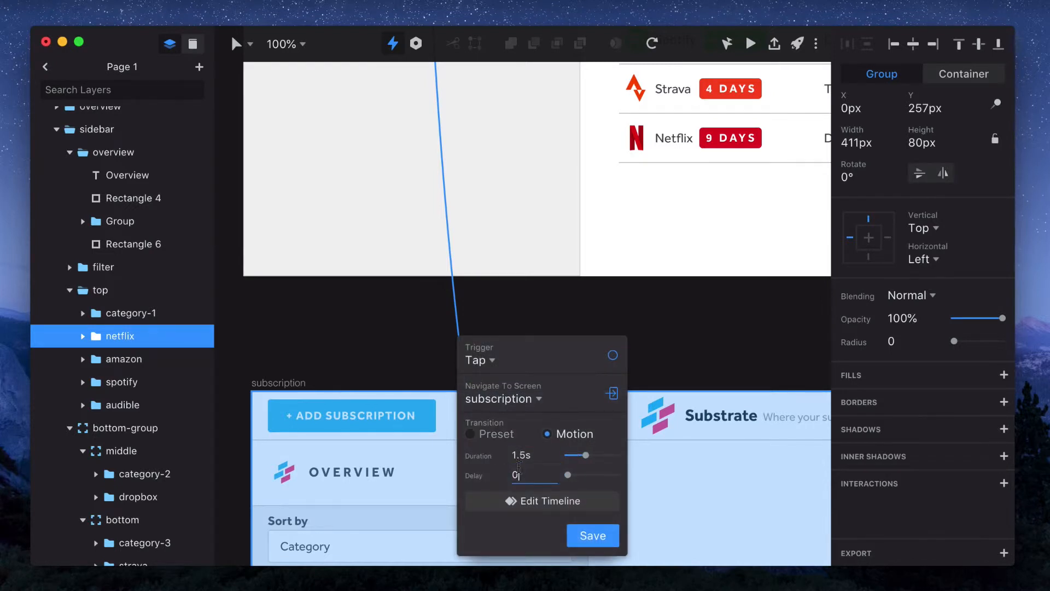
Open the overview-to-subscription transition's timeline and play the animation preview
click(541, 508)
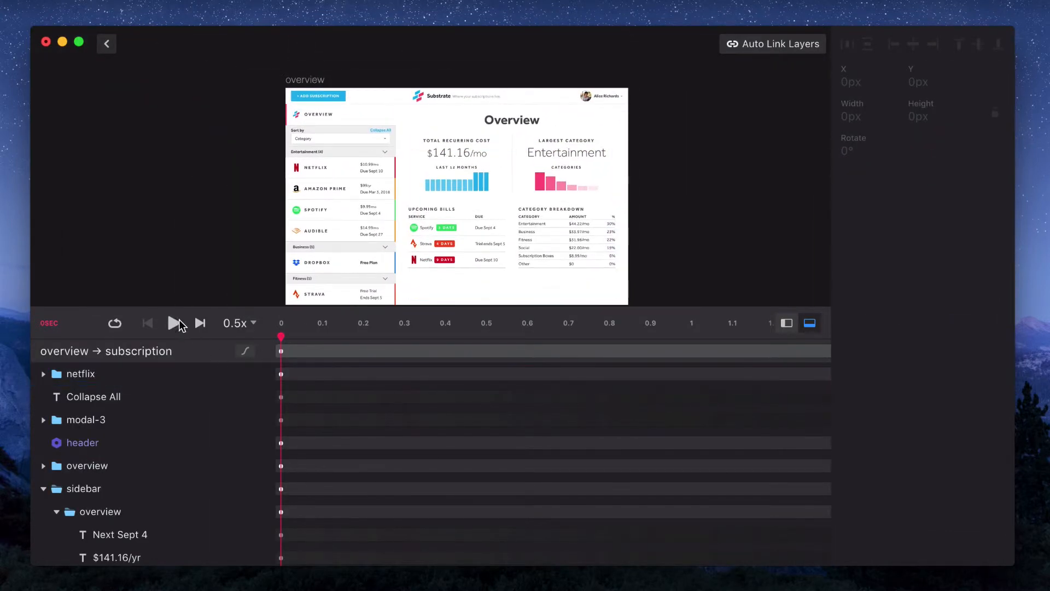
click(174, 320)
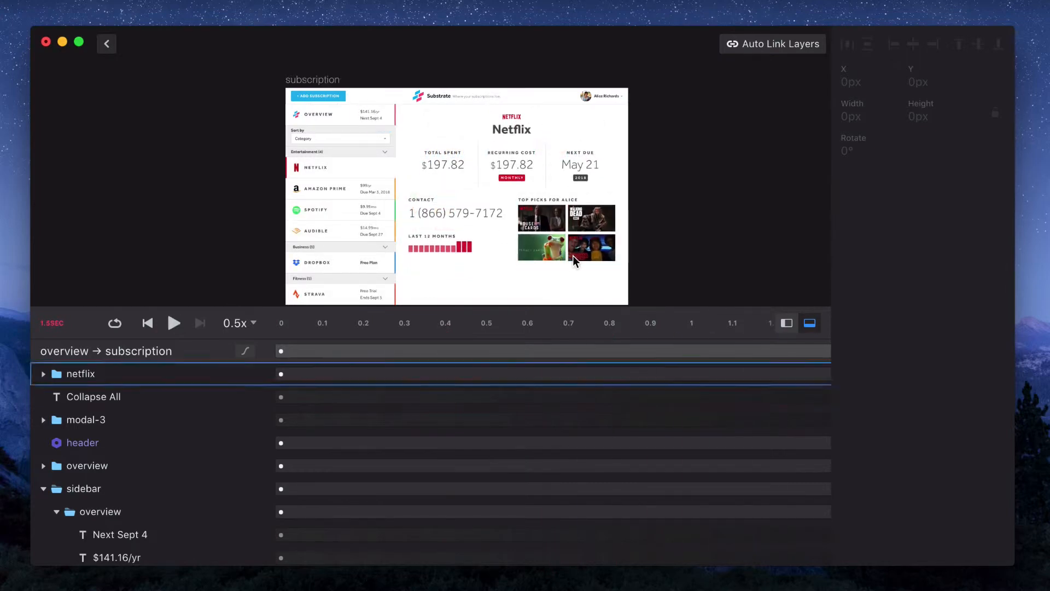
Play the transition preview while zooming in on the top-pick images to check their animation
scroll(573, 255, up, 10)
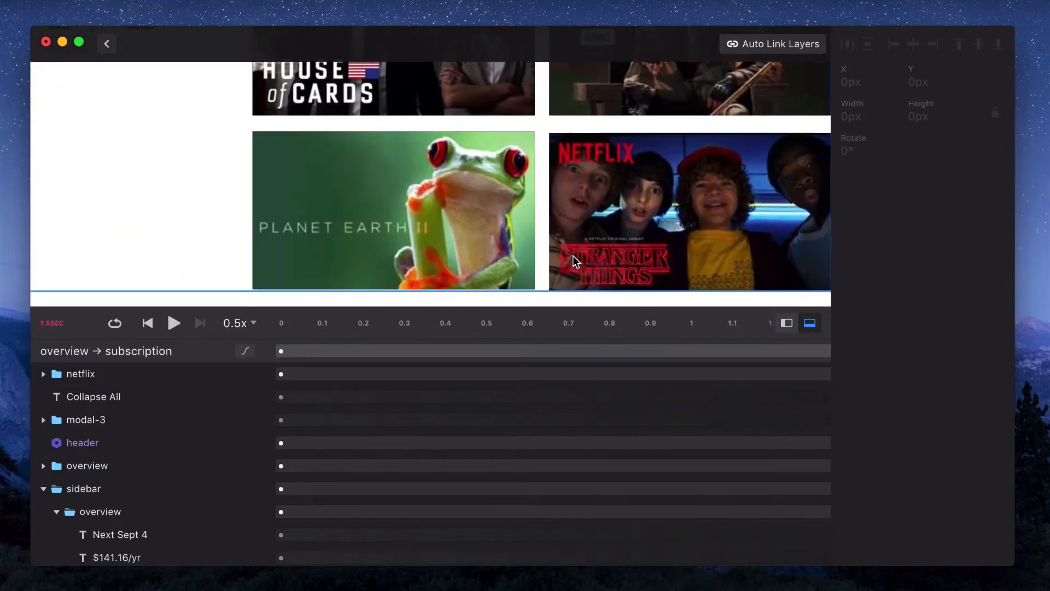
click(174, 324)
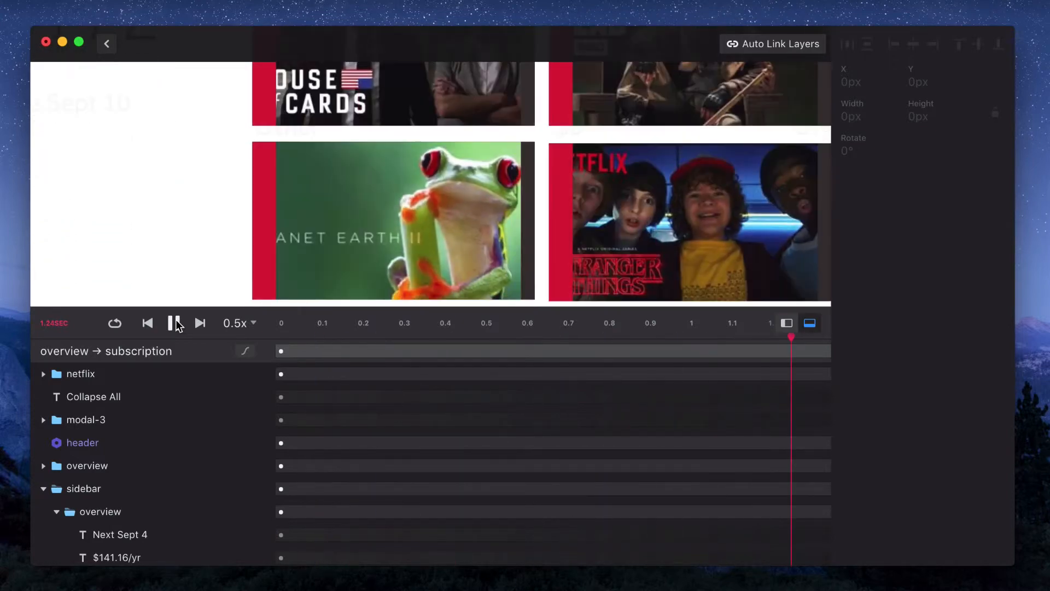
scroll(421, 172, down, 5)
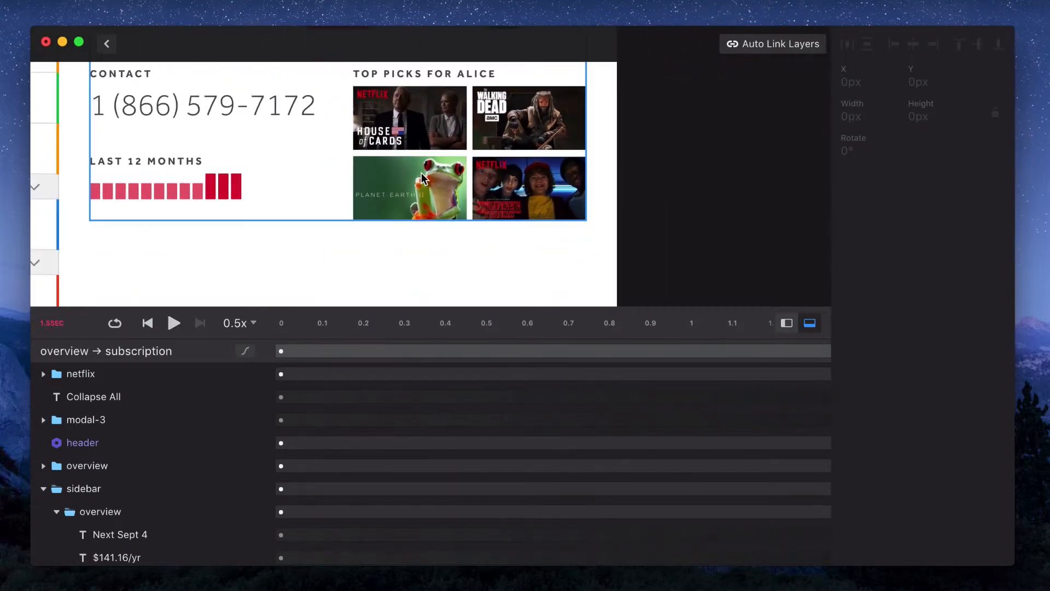
scroll(421, 172, up, 2)
scroll(134, 435, down, 2)
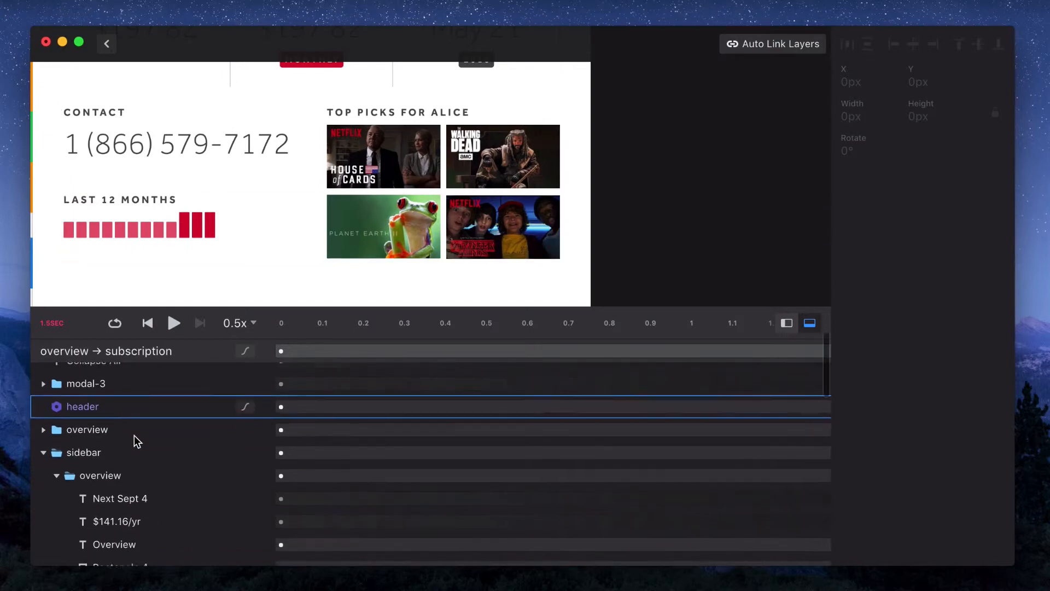
Select the four top-pick image groups in the timeline and delay their animations to start at about 0.99 s
click(43, 450)
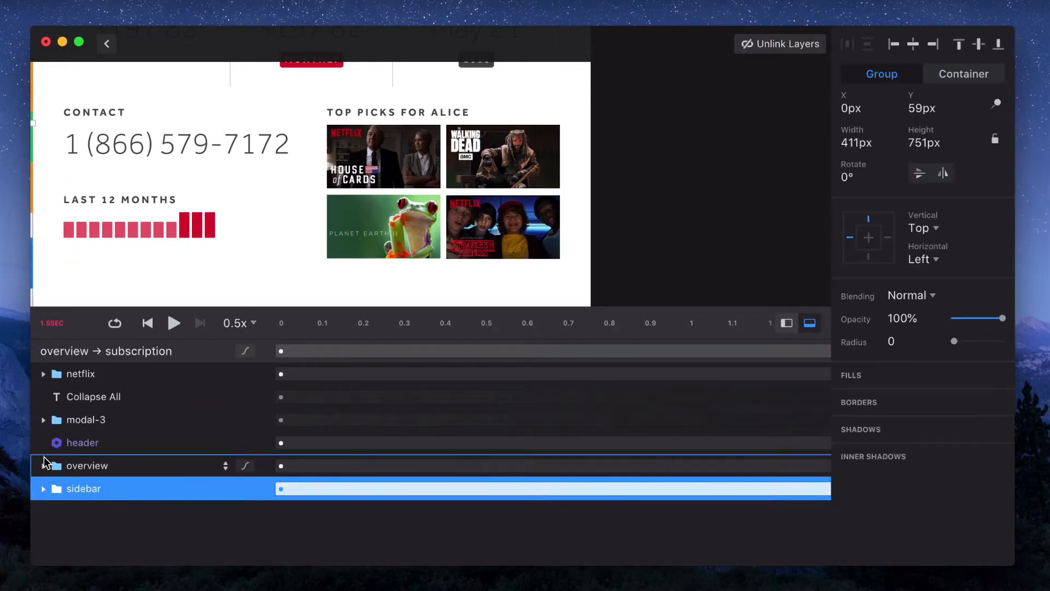
click(43, 374)
scroll(98, 485, down, 5)
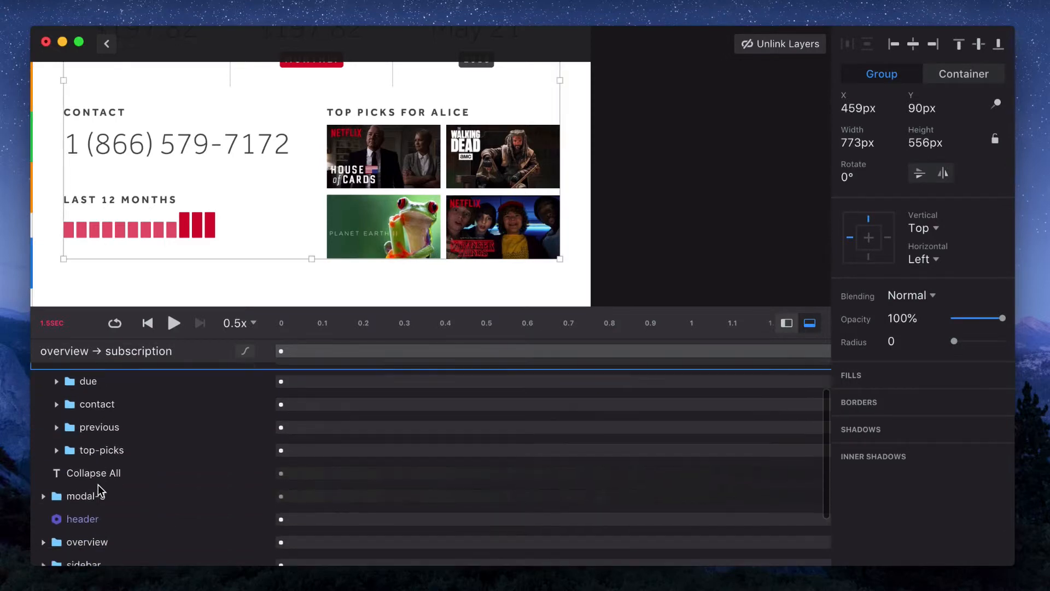
click(56, 427)
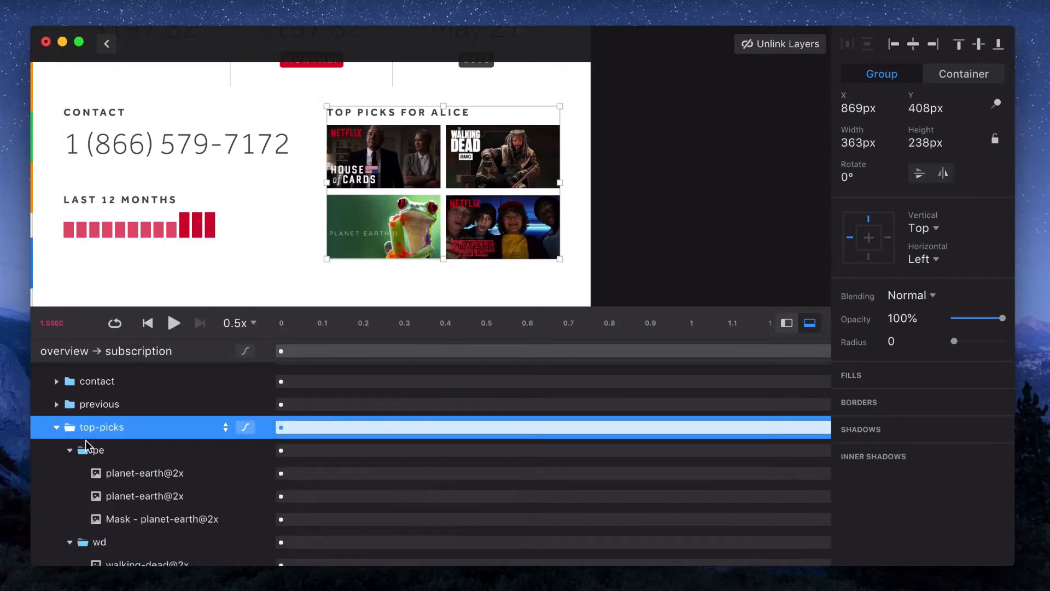
click(105, 452)
scroll(110, 466, down, 2)
click(108, 468)
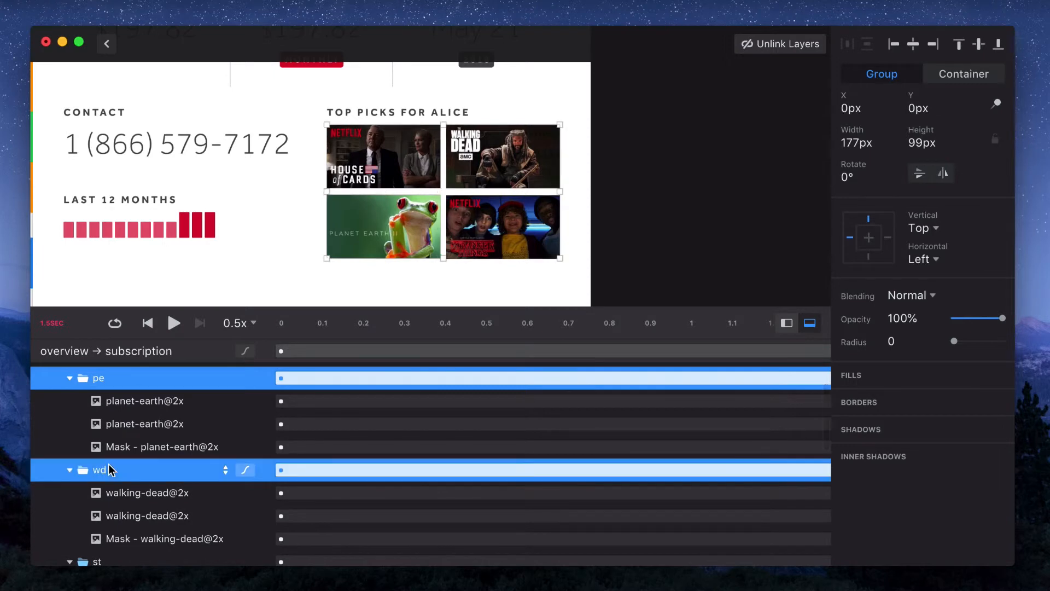
scroll(108, 469, down, 4)
click(107, 449)
shift+click(104, 541)
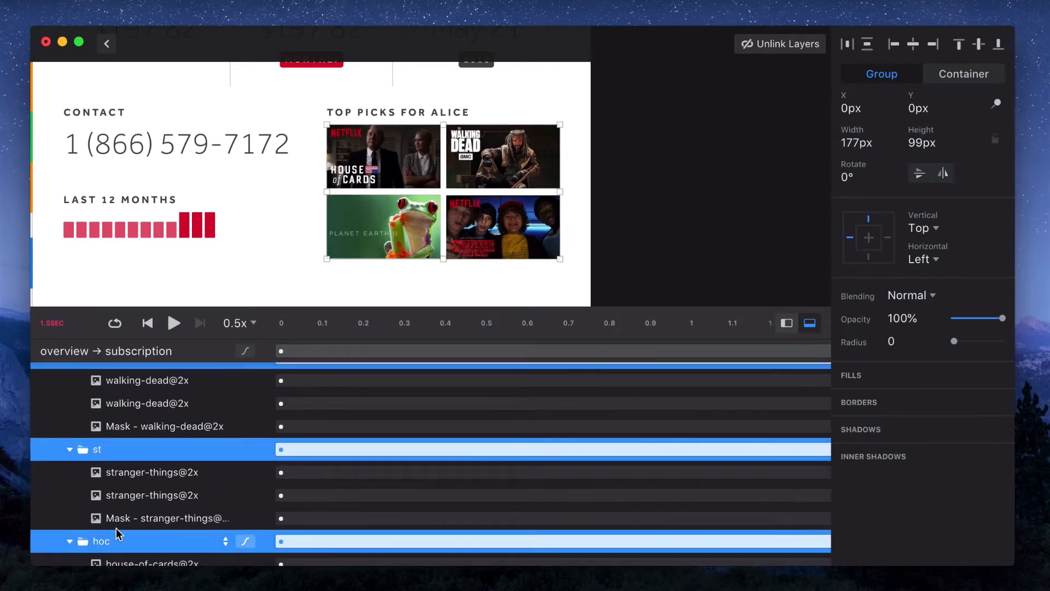
drag(407, 333, 370, 333)
drag(280, 446, 446, 446)
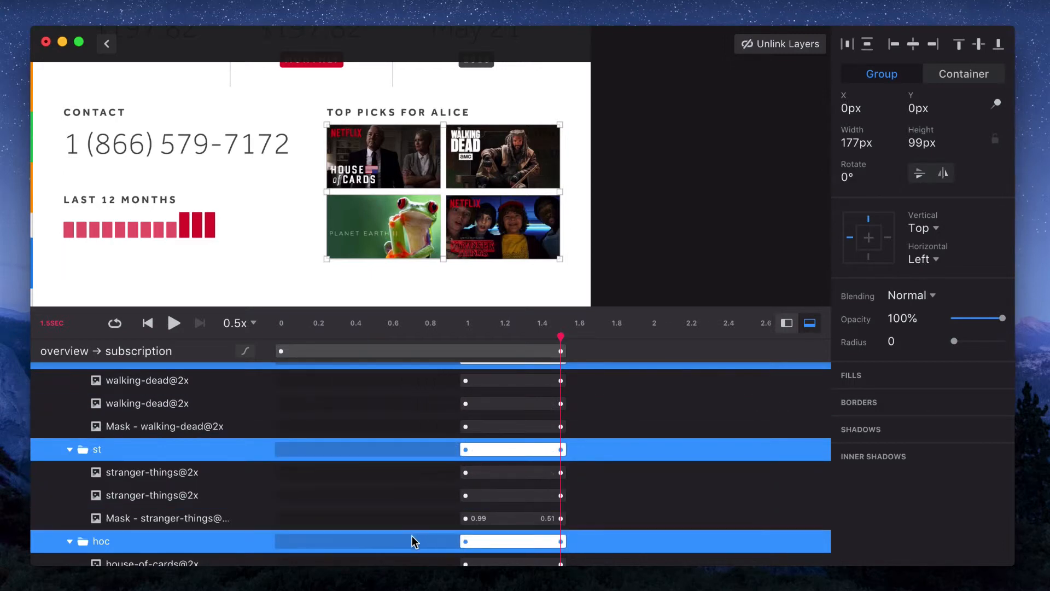
Stagger the top-pick groups' start times, moving house-of-cards earliest, then walking-dead, then planet-earth
click(481, 542)
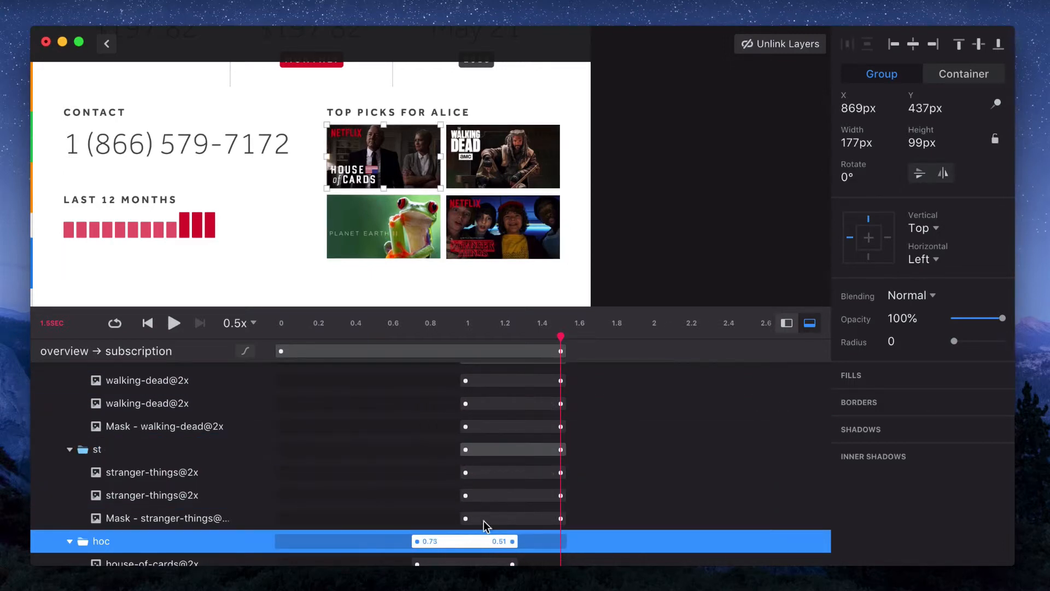
scroll(484, 527, up, 3)
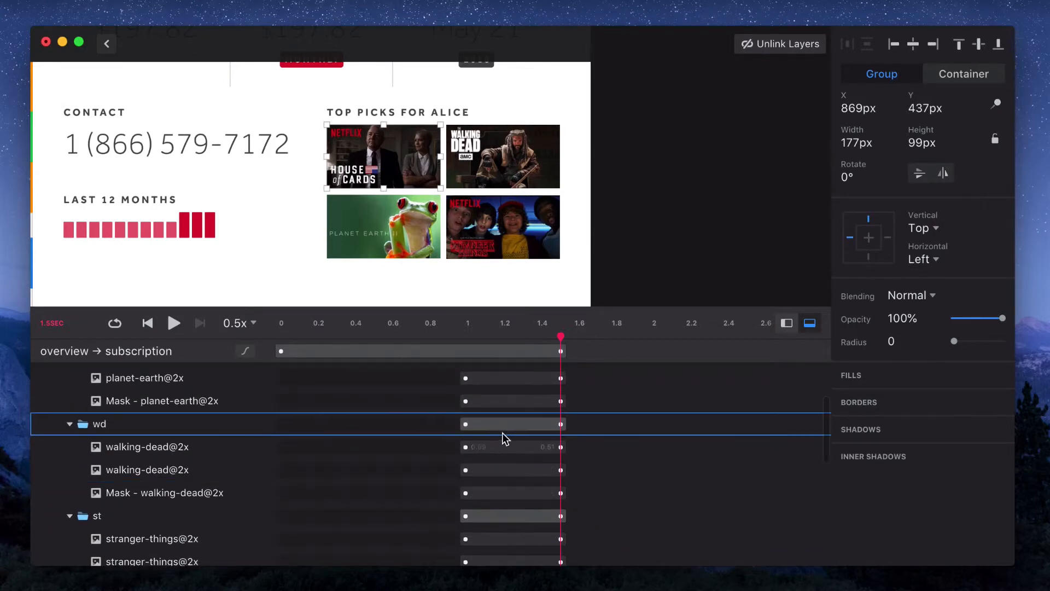
drag(504, 423, 488, 427)
scroll(461, 431, up, 4)
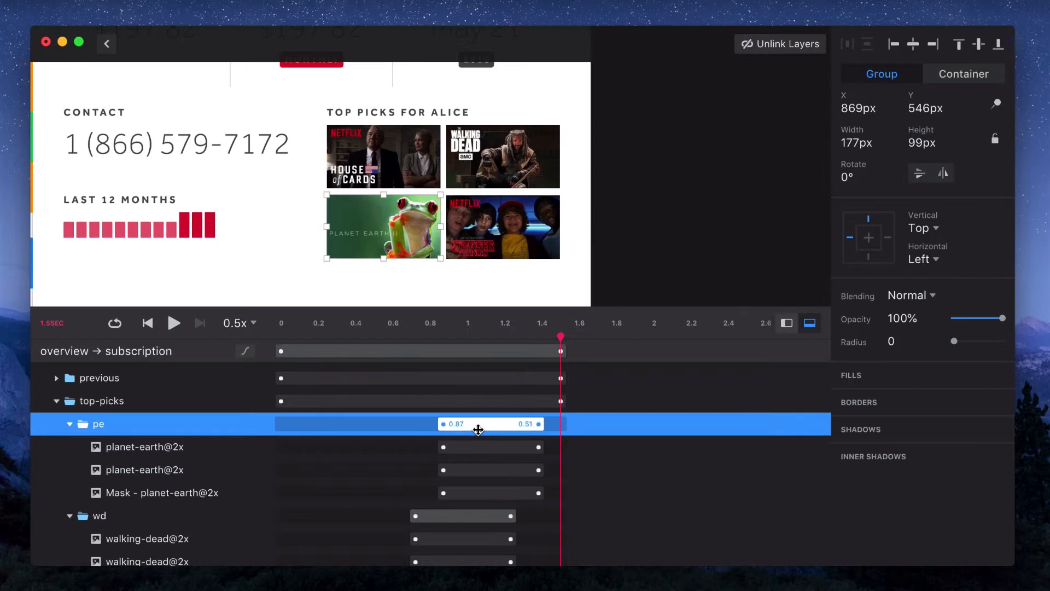
scroll(478, 429, down, 8)
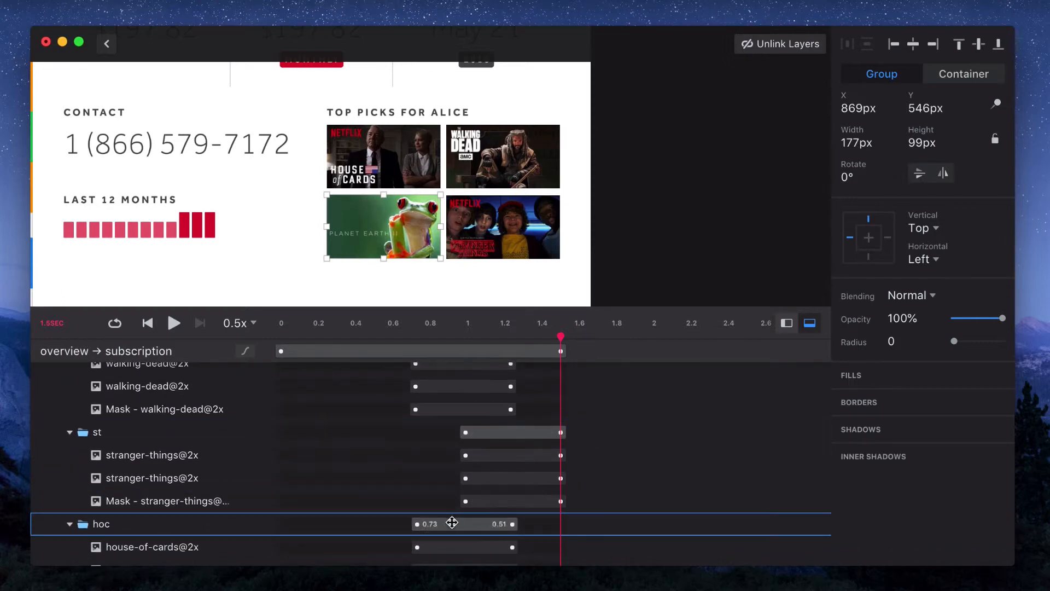
drag(452, 522, 412, 523)
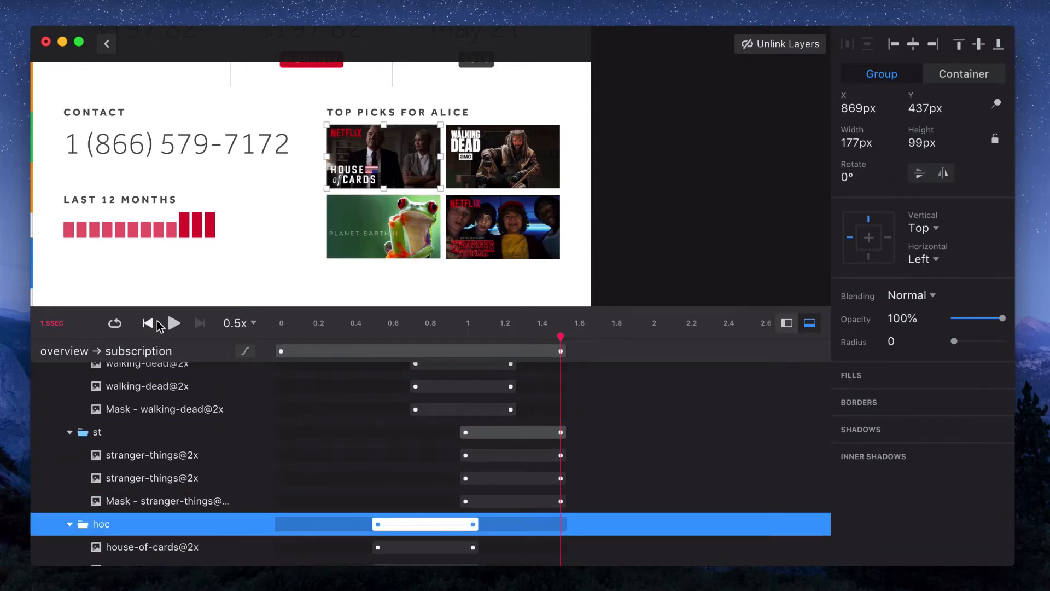
Play the preview to check the staggered top-pick image animations
click(174, 323)
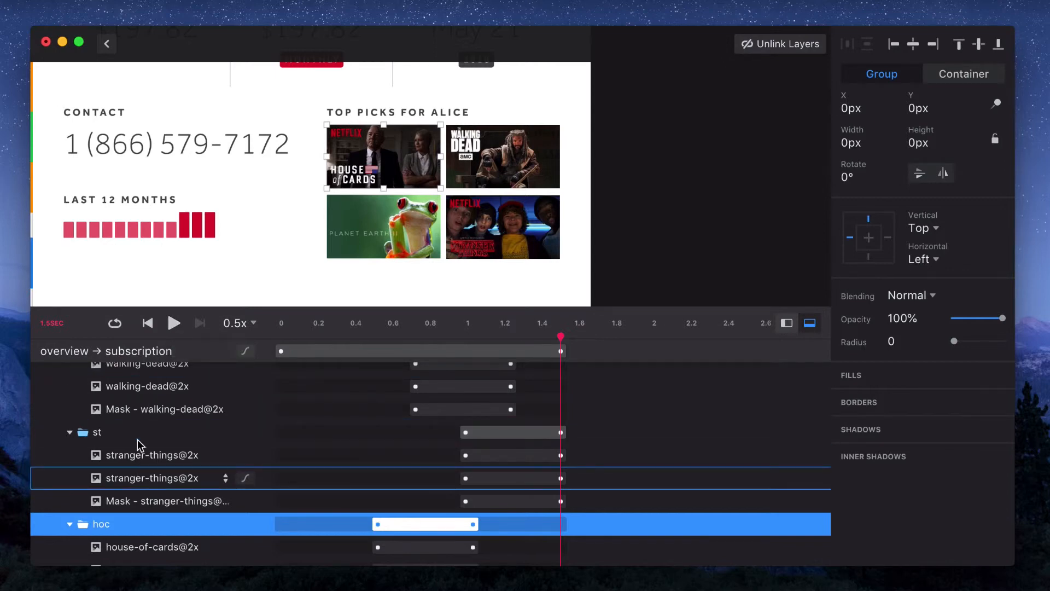
click(171, 321)
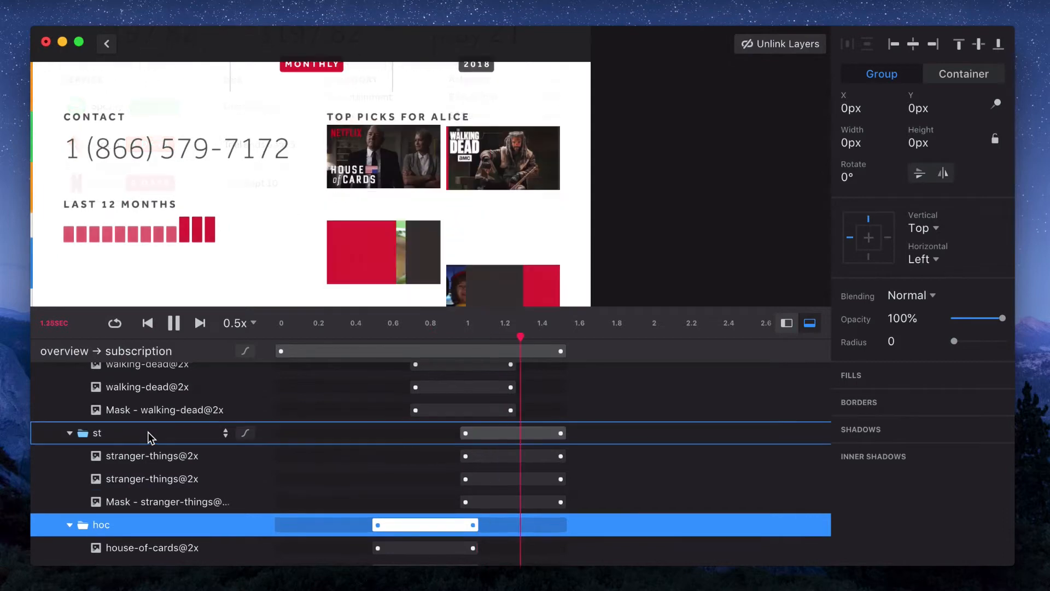
scroll(148, 433, up, 3)
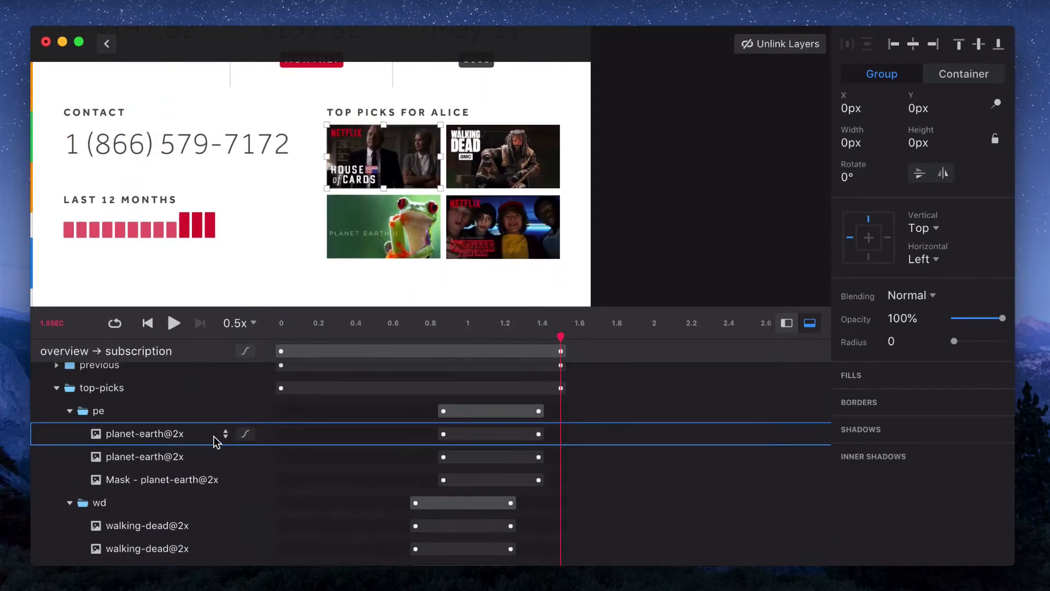
Expand the animated property tracks of every image and mask layer in the top-pick groups
click(225, 434)
click(226, 505)
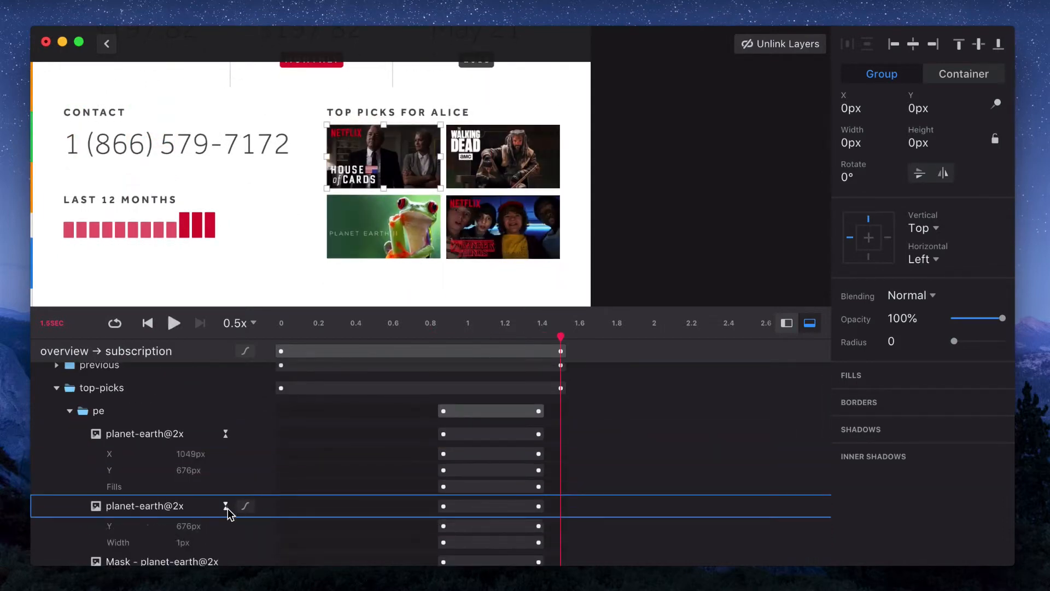
scroll(227, 510, down, 3)
click(226, 494)
scroll(229, 498, down, 5)
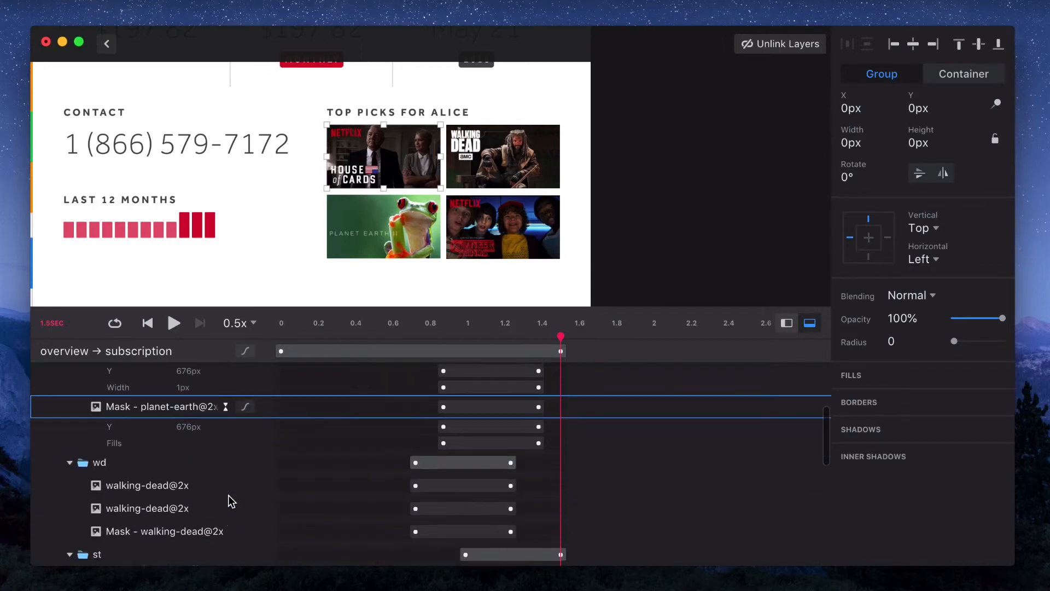
click(226, 447)
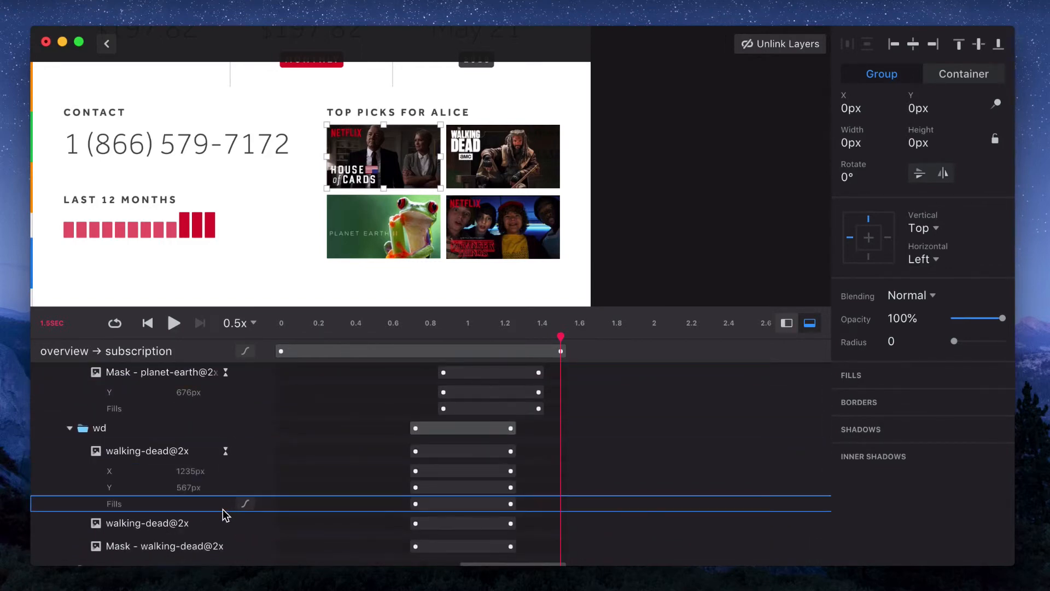
click(226, 523)
scroll(225, 528, down, 3)
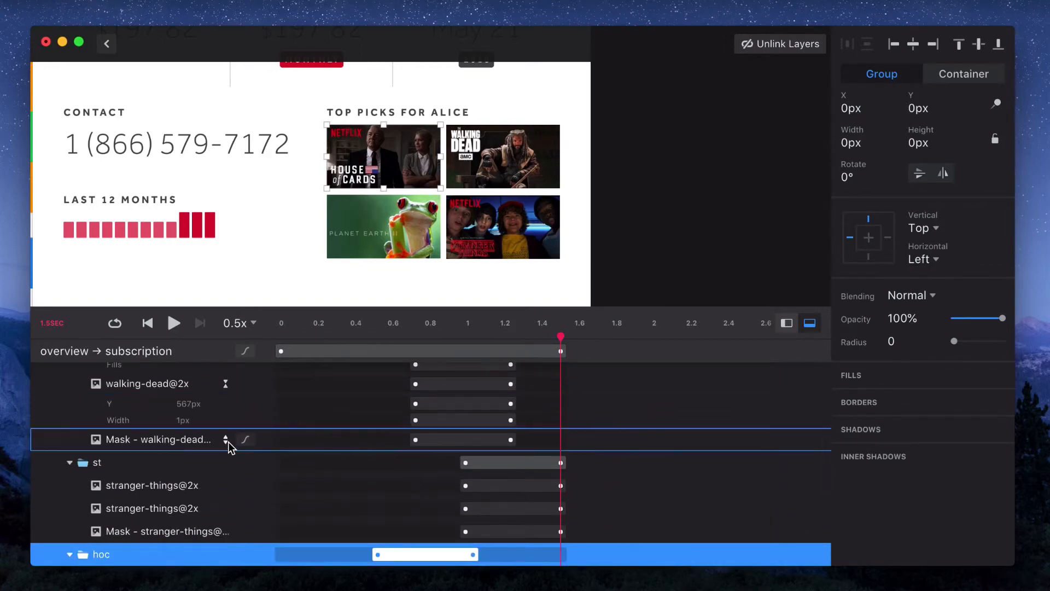
click(228, 441)
scroll(228, 442, down, 4)
click(226, 423)
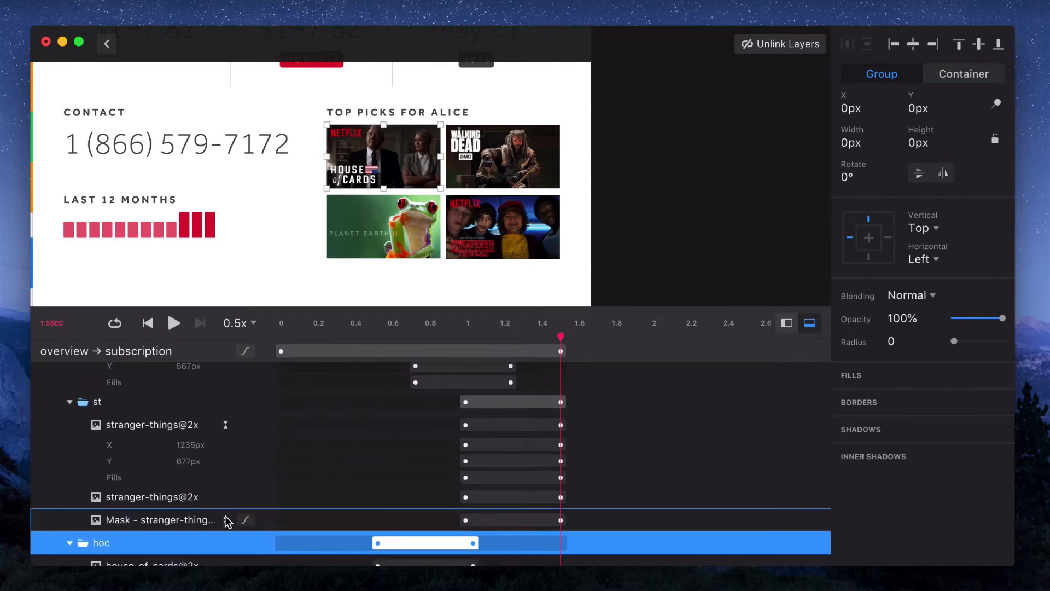
click(225, 497)
scroll(227, 498, down, 4)
click(225, 491)
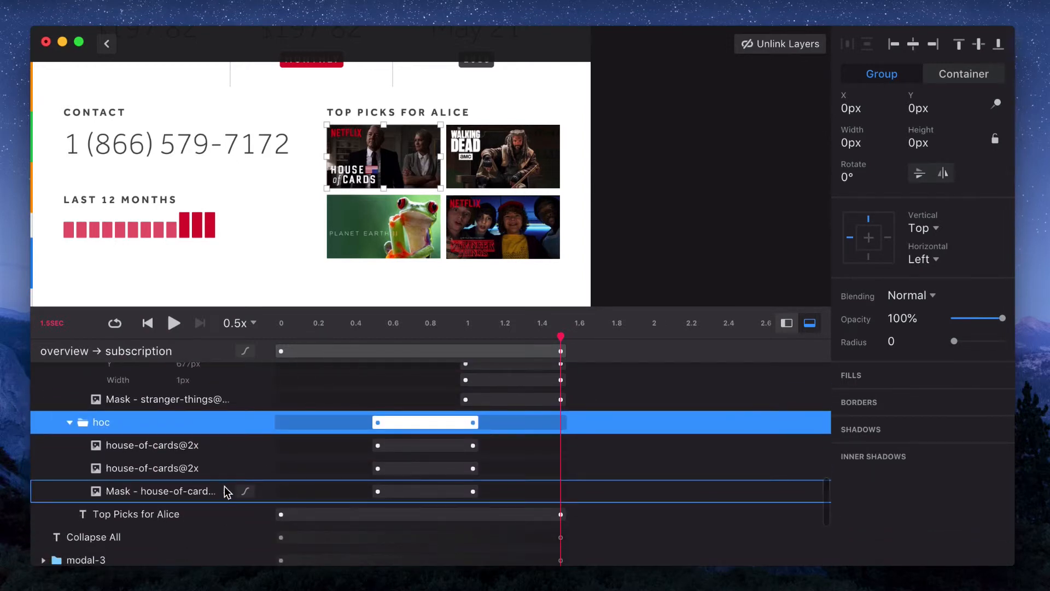
click(225, 467)
click(226, 445)
Select the Y position tracks of all top-pick image and mask layers and move them to start at 0 s
scroll(225, 447, up, 3)
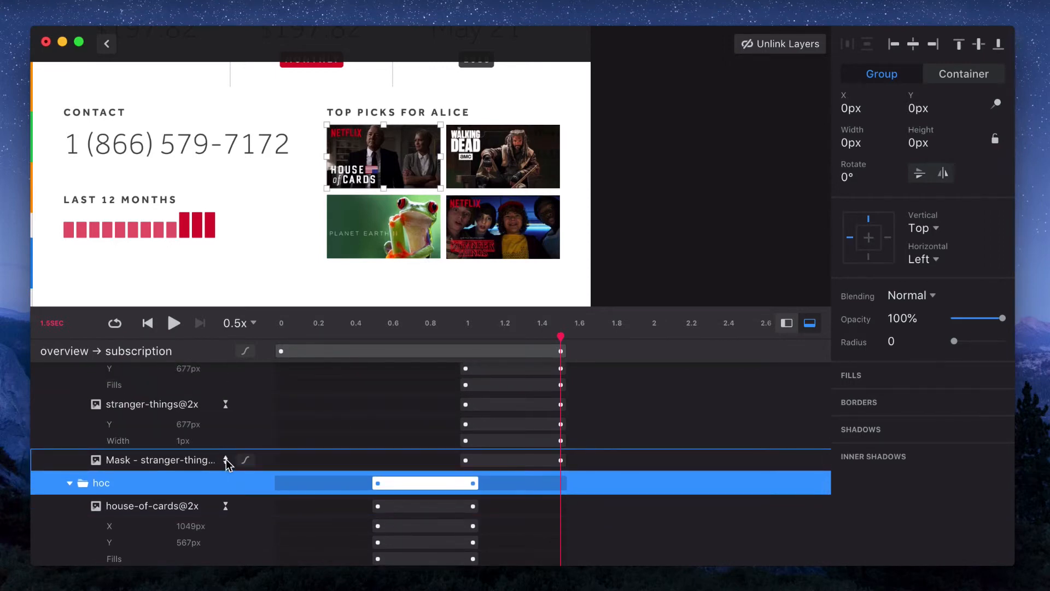
scroll(225, 464, down, 4)
click(145, 509)
scroll(146, 514, down, 1)
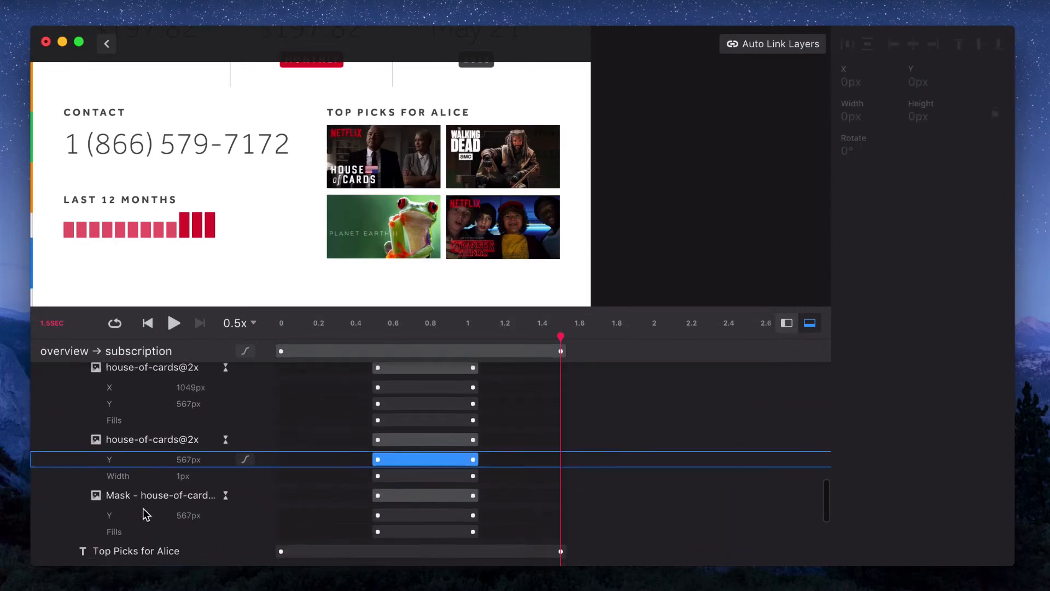
shift+click(141, 514)
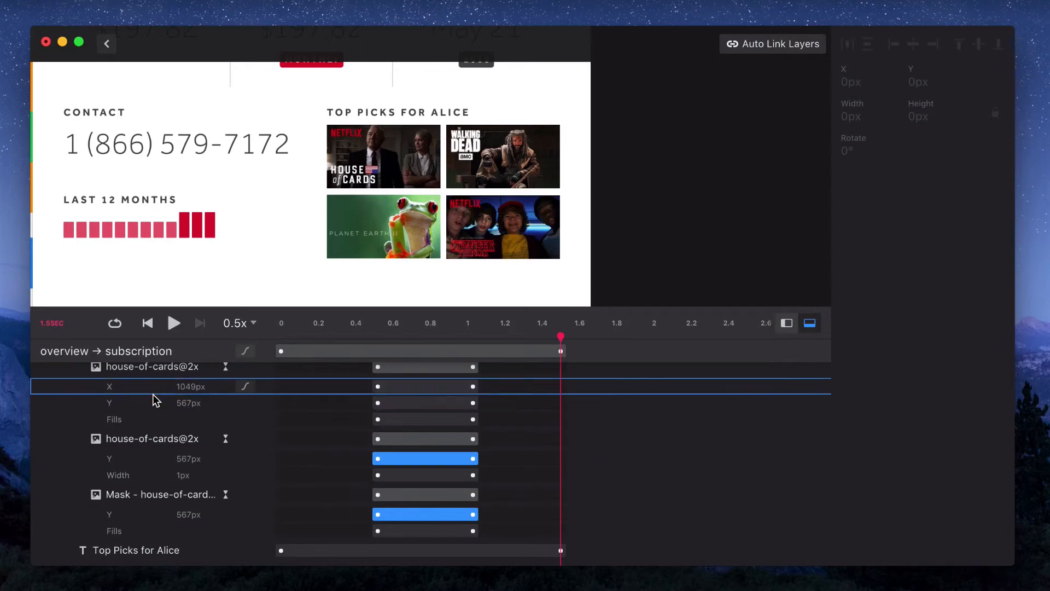
scroll(154, 401, up, 8)
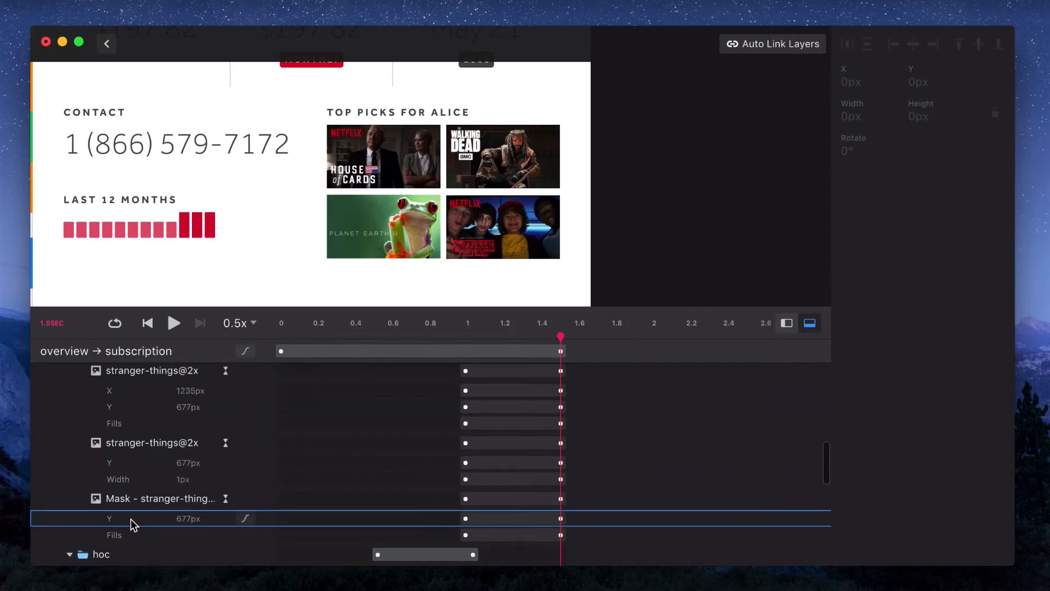
shift+click(132, 520)
shift+click(134, 463)
shift+click(134, 407)
scroll(133, 406, up, 1)
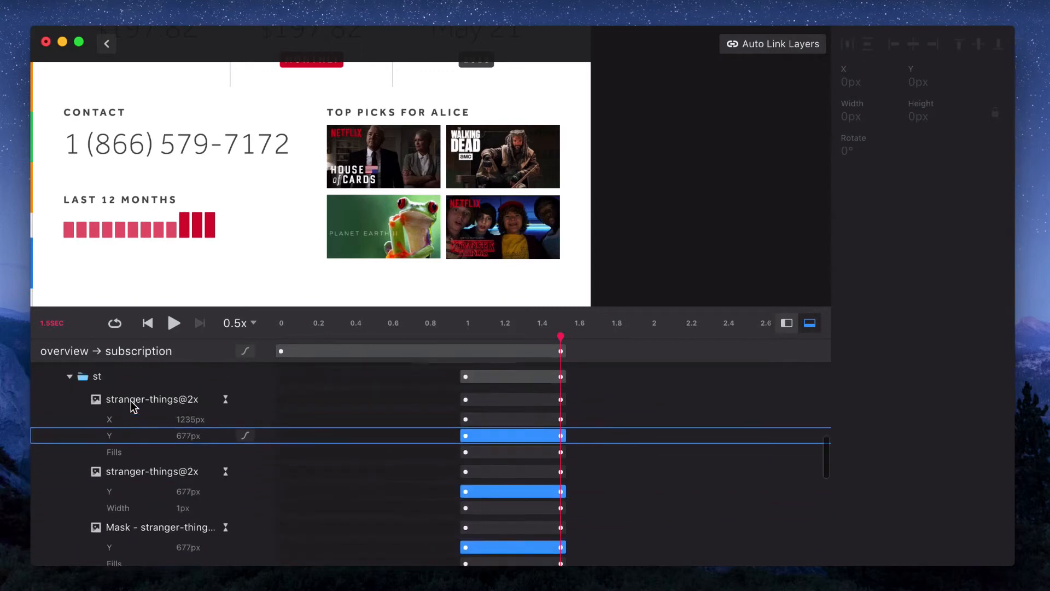
scroll(131, 406, up, 3)
shift+click(124, 534)
shift+click(125, 477)
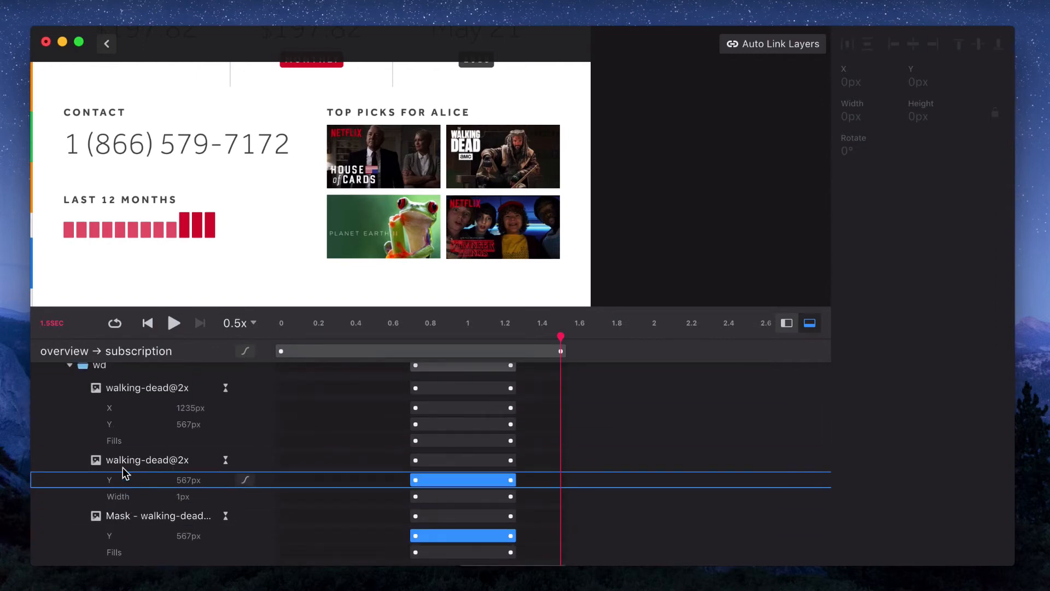
shift+click(129, 424)
scroll(129, 423, up, 4)
shift+click(117, 511)
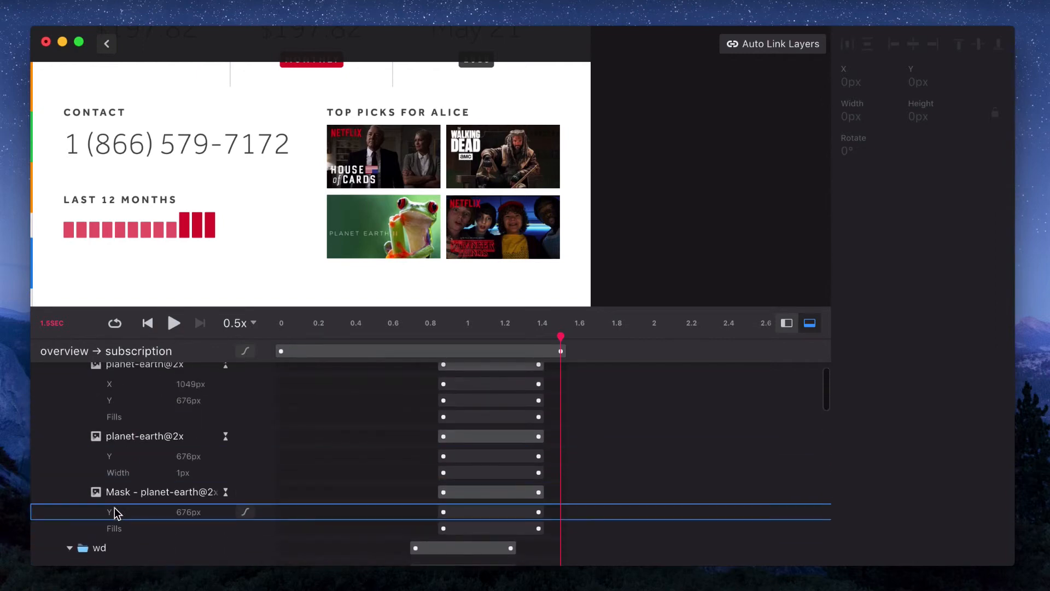
shift+click(120, 458)
shift+click(129, 401)
scroll(130, 399, up, 7)
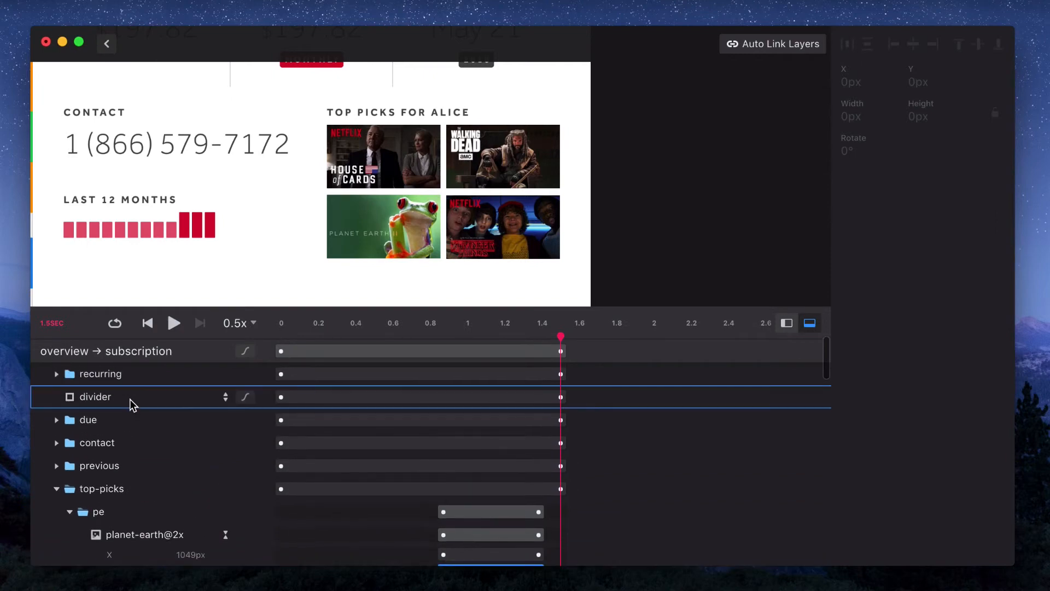
scroll(130, 399, down, 8)
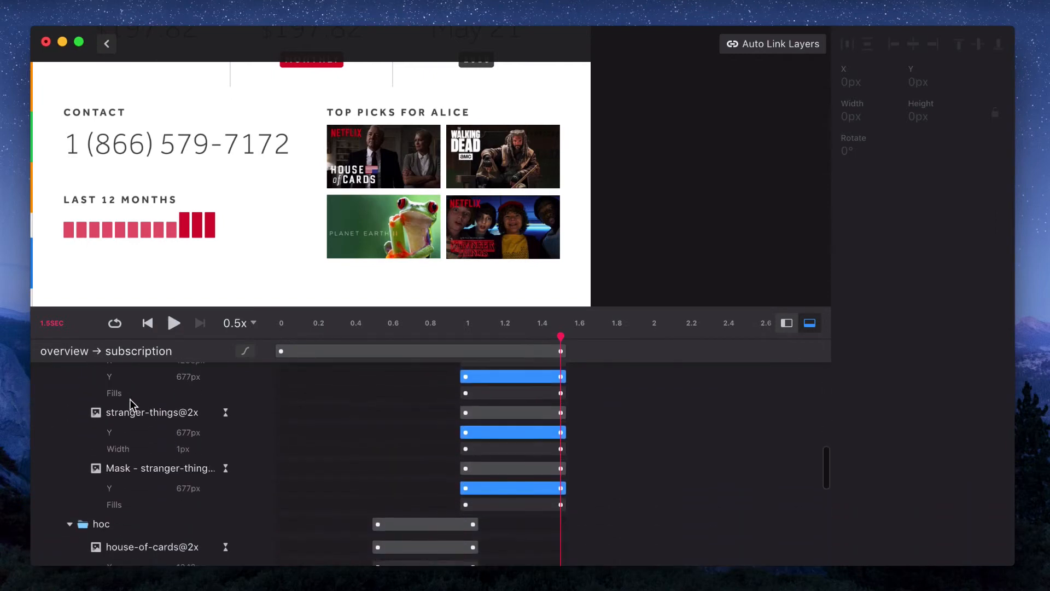
scroll(130, 399, down, 4)
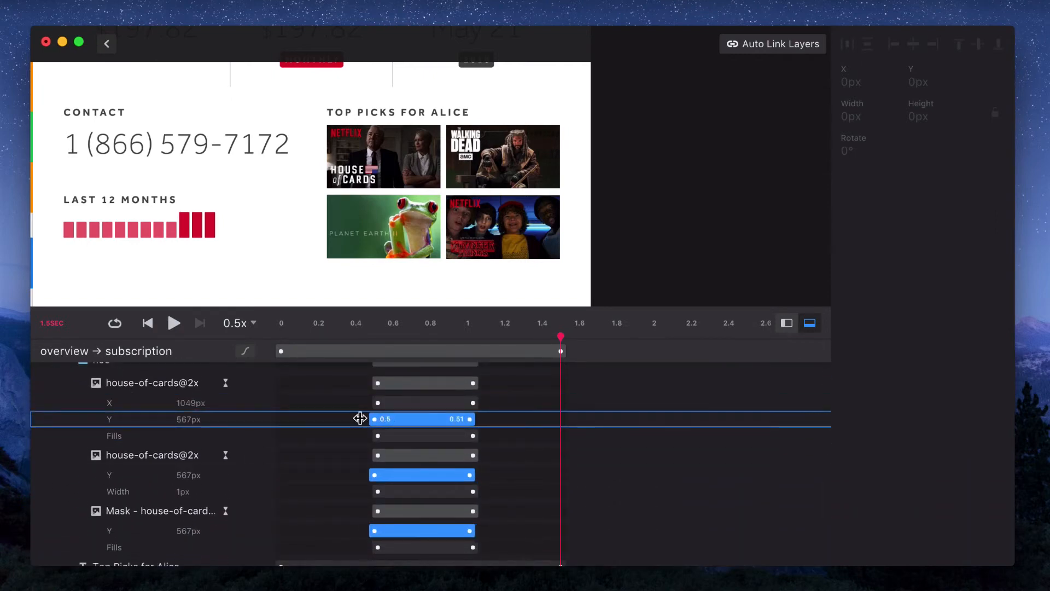
drag(360, 419, 241, 441)
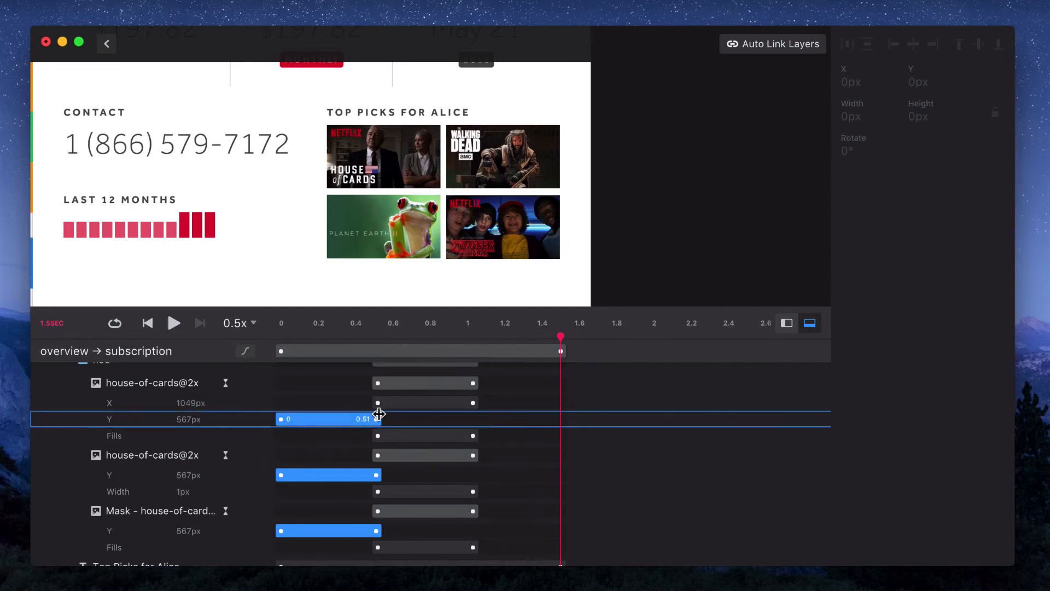
Extend the selected Y position tracks so they run to the end of the transition at about 1.5 s
drag(535, 411, 545, 409)
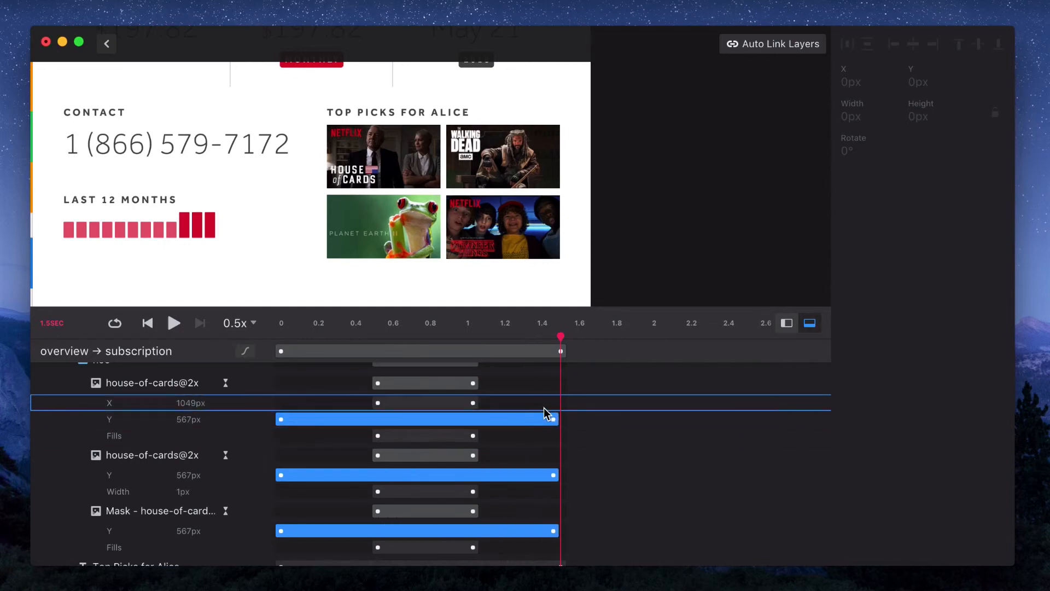
click(155, 323)
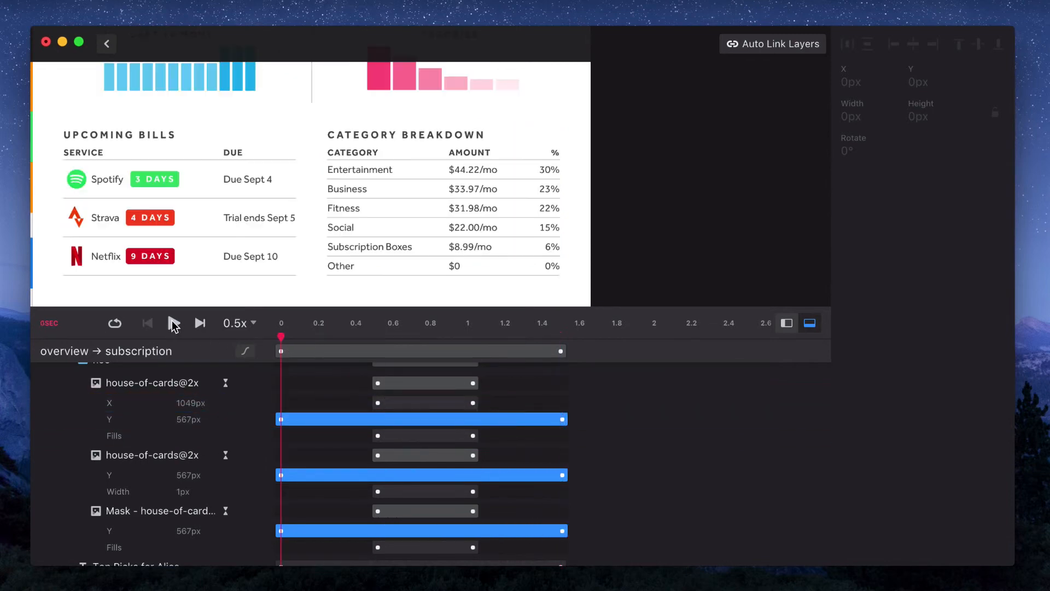
Preview the transition at slowed playback speeds of 0.1x and 0.2x, zooming in on the top-pick images
click(173, 324)
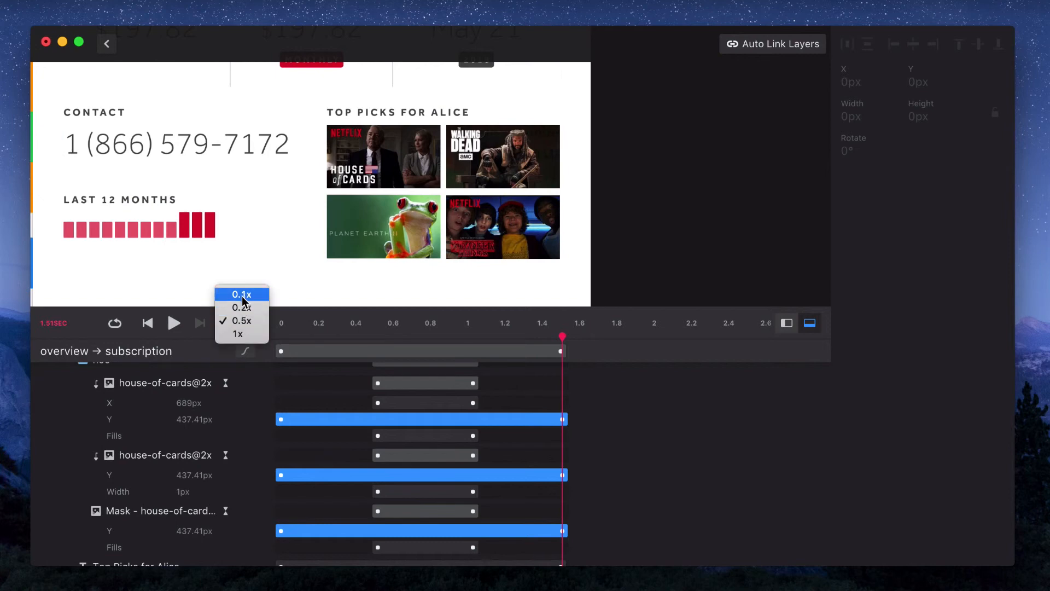
scroll(419, 227, up, 5)
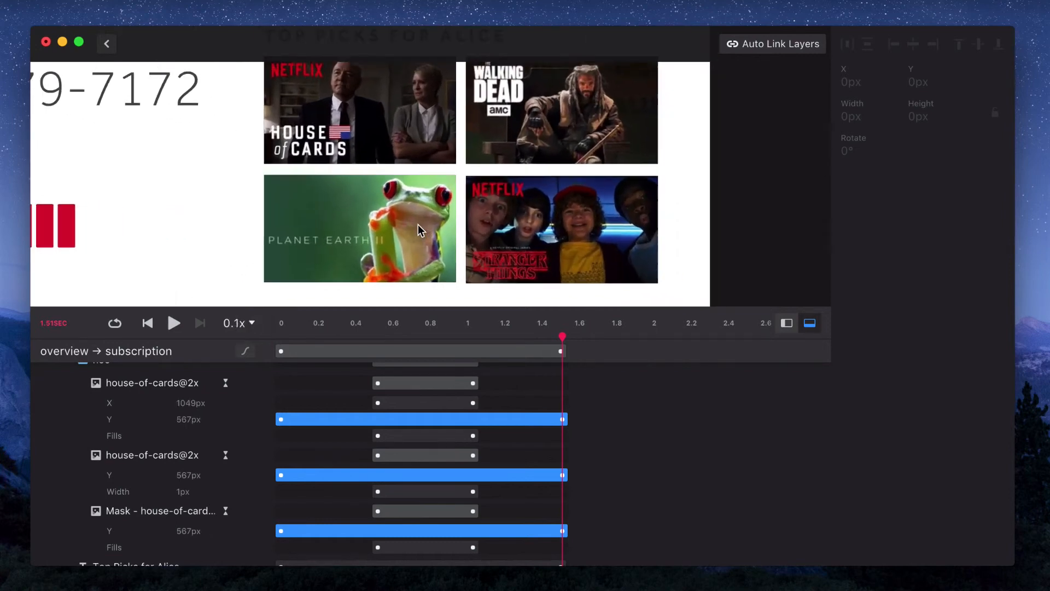
scroll(416, 231, up, 1)
click(171, 326)
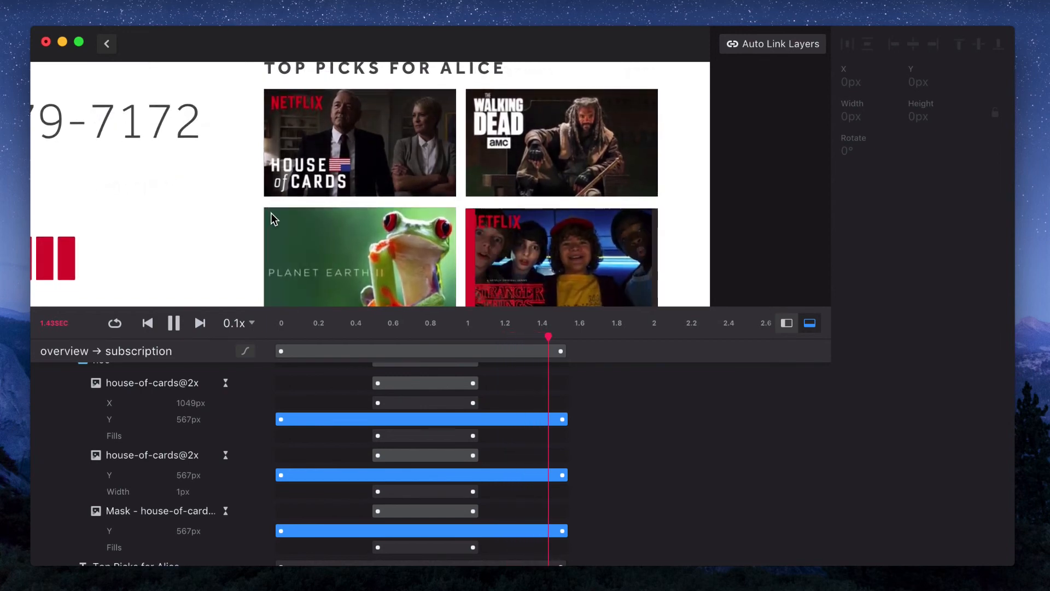
alt+click(229, 224)
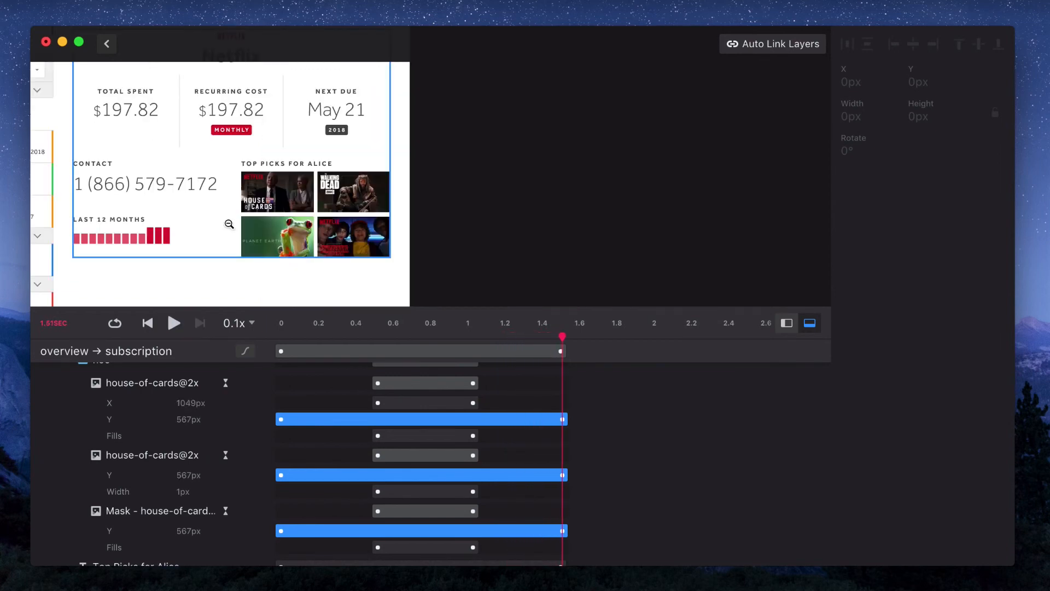
scroll(228, 224, down, 1)
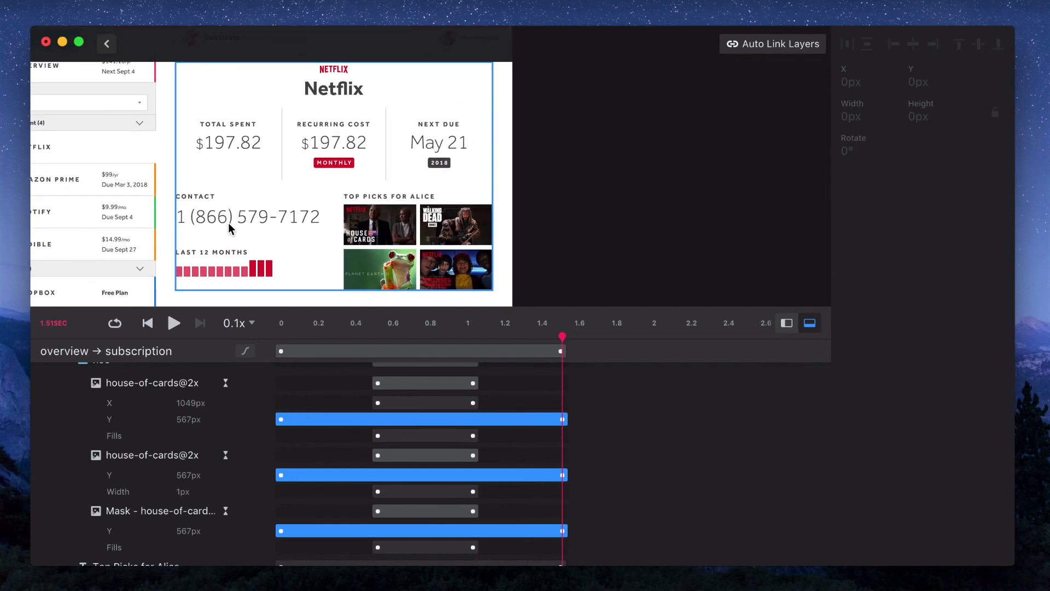
click(145, 324)
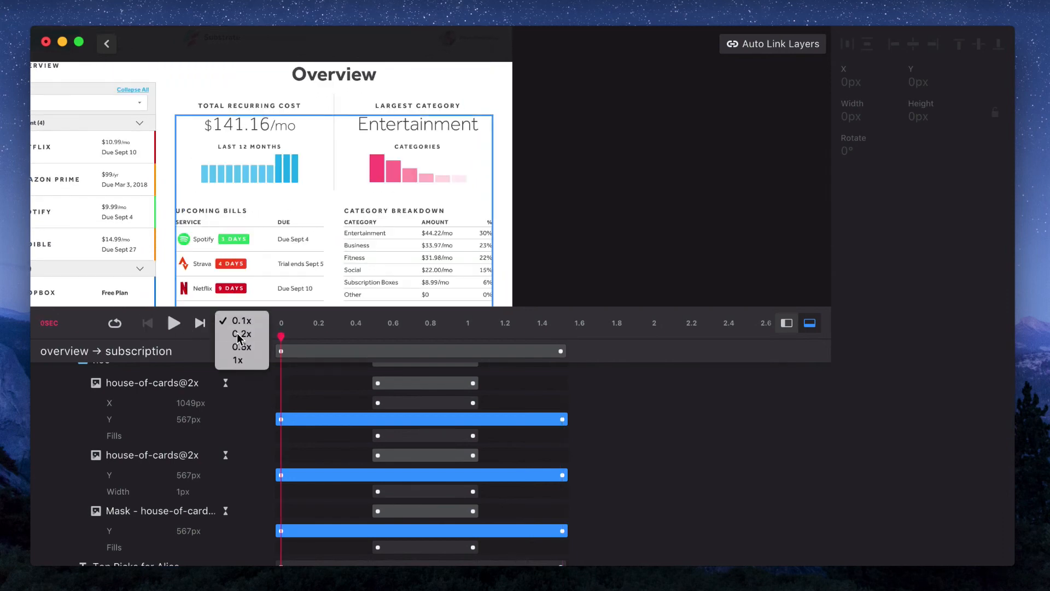
click(172, 327)
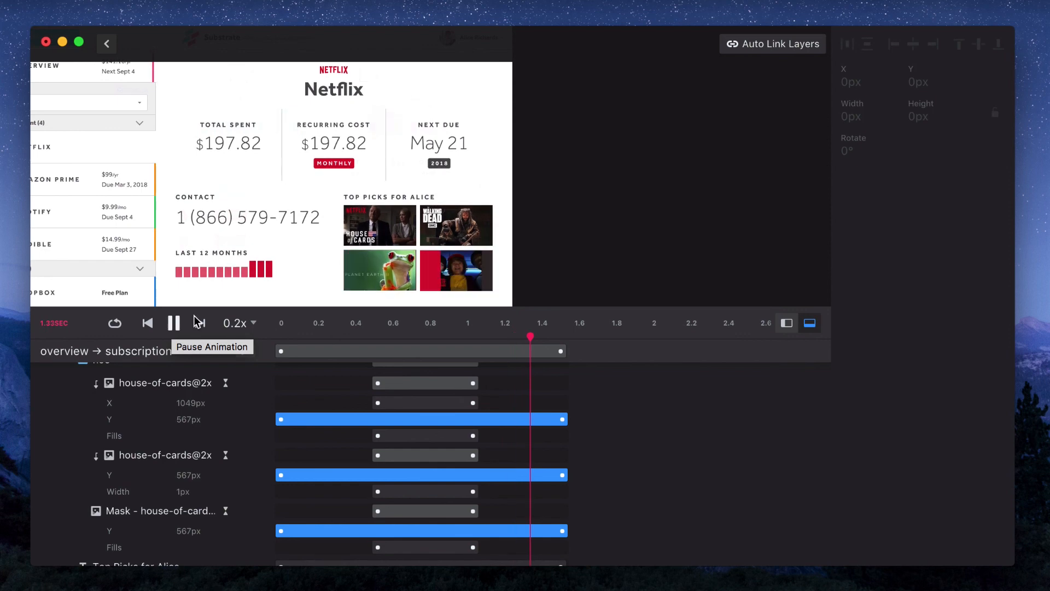
click(236, 324)
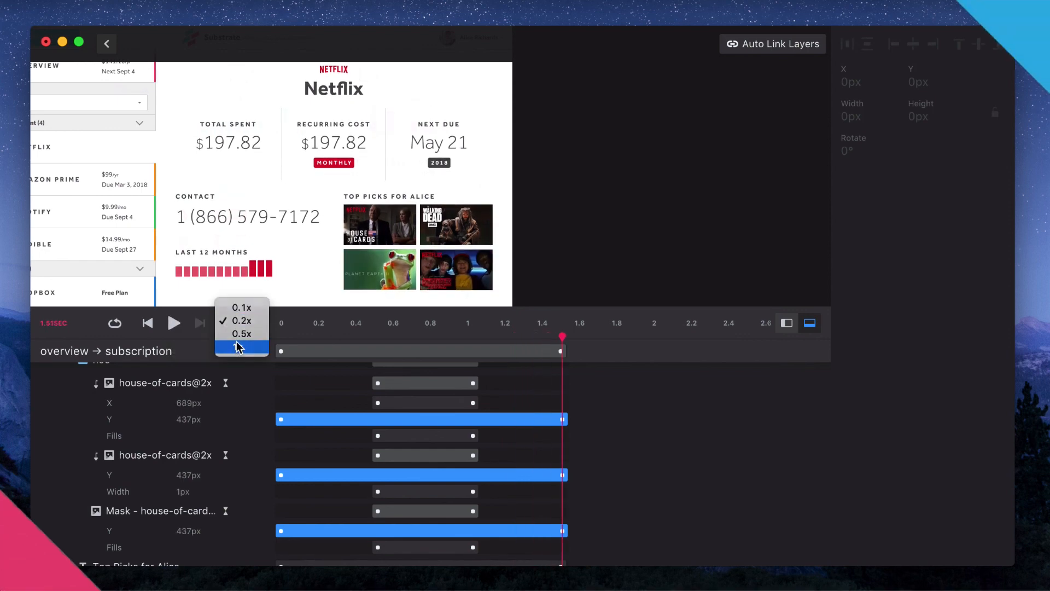